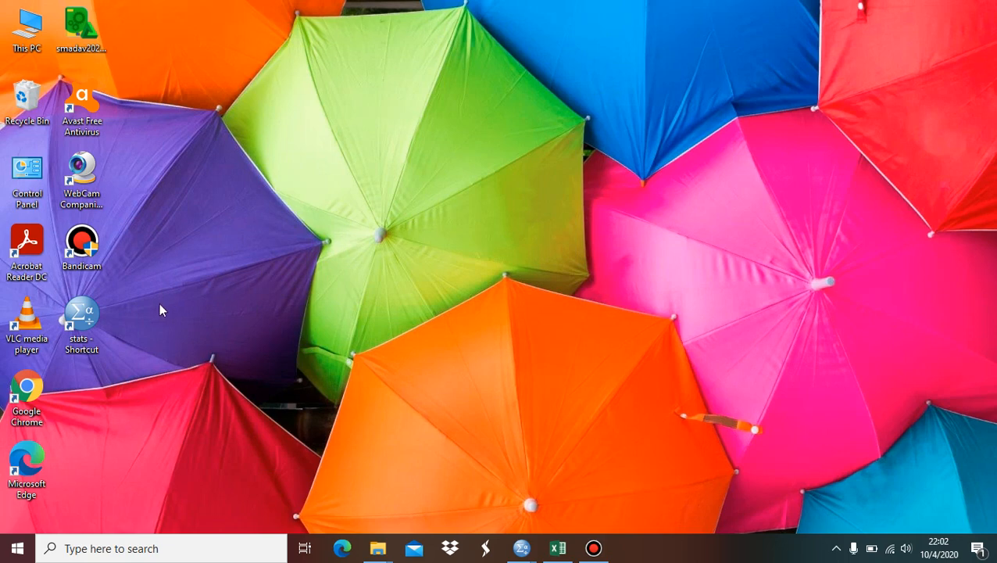
- Start IBM SPSS Statistics 22, dismiss its welcome dialog and show the empty data sheet
double_click(88, 321)
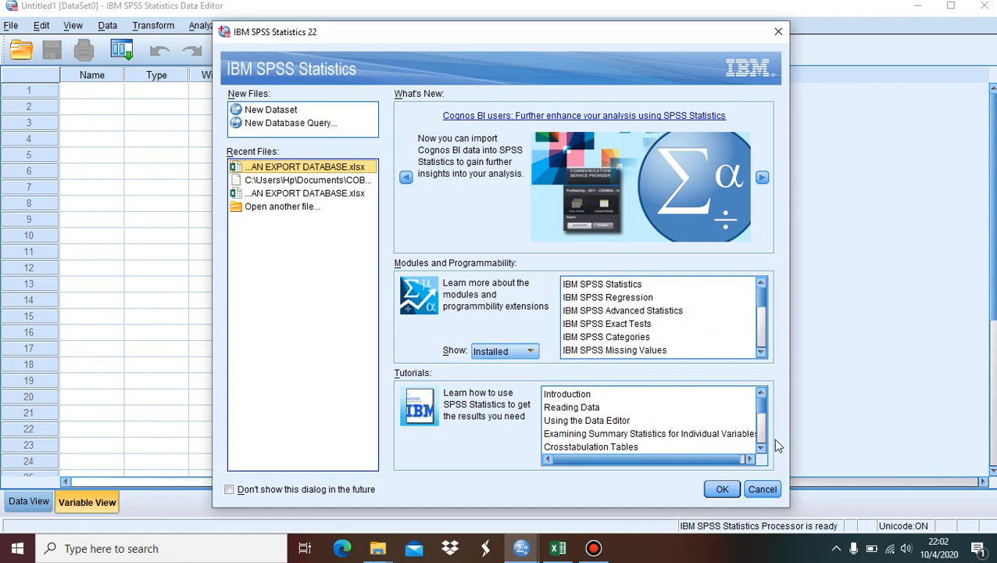
click(762, 489)
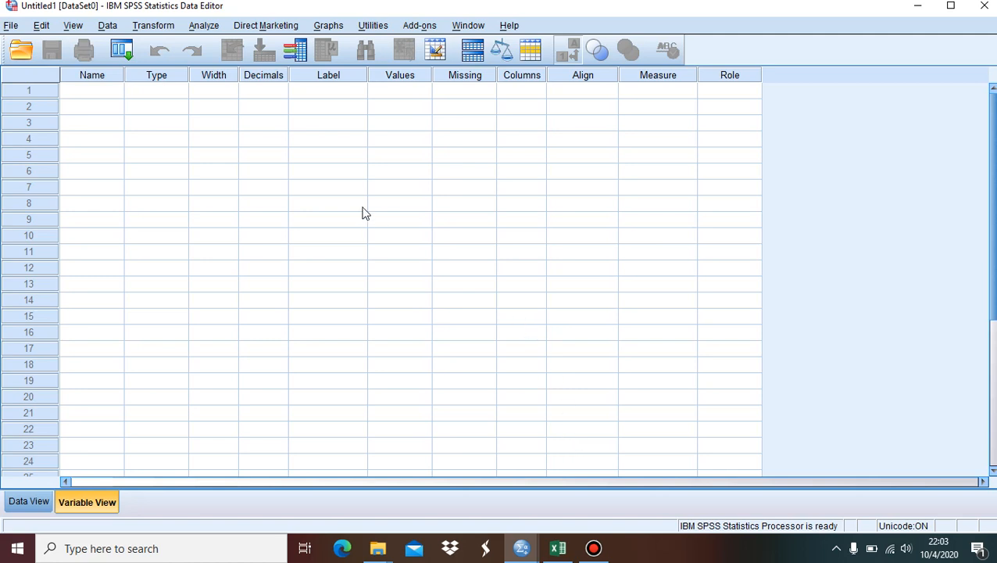
click(26, 503)
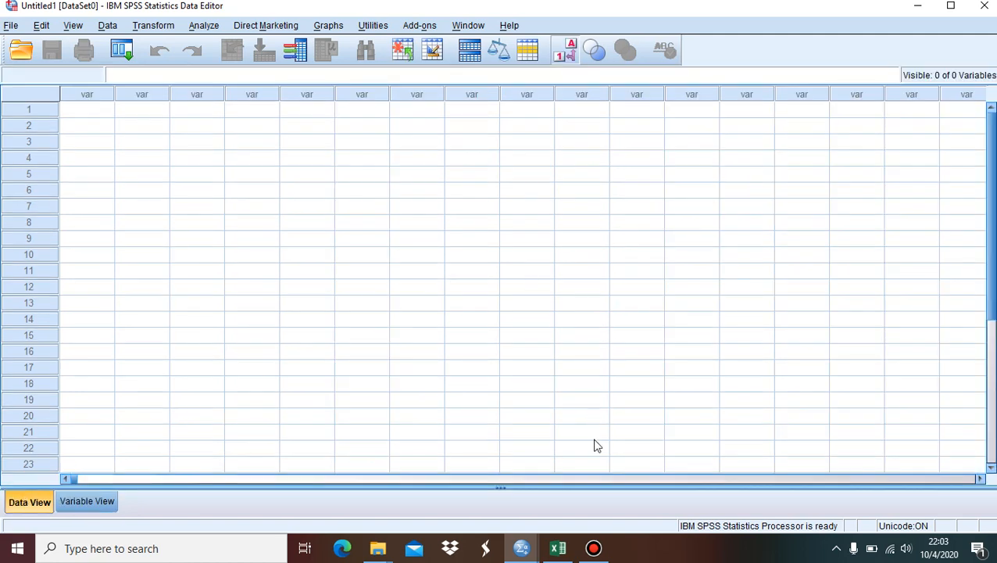
- Review the source table in the Excel workbook DATA LATIHAN IMPORT DAN EXPORT DATABASE, and return to SPSS
click(558, 548)
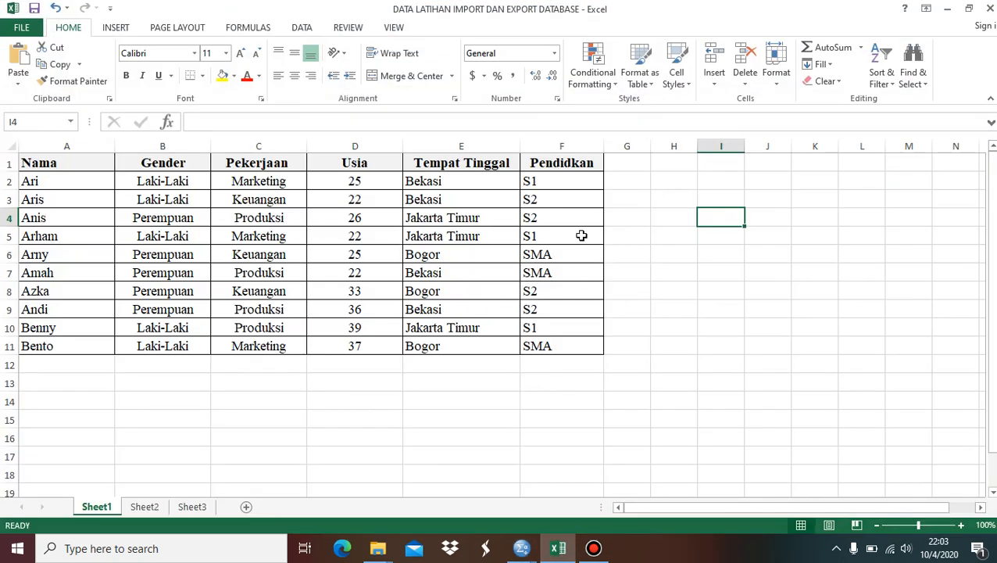
click(946, 9)
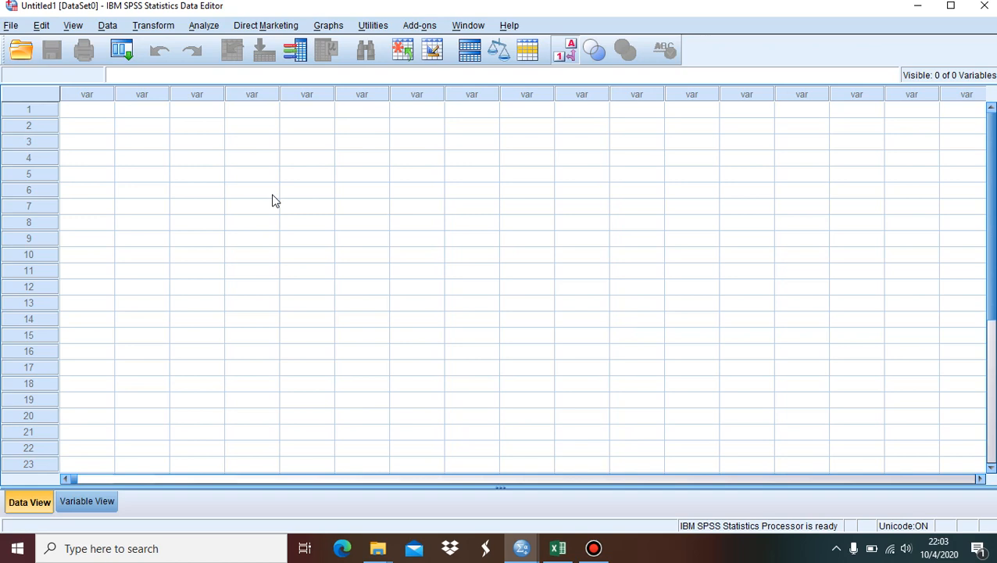
- Import Sheet1 of the Excel file DATA LATIHAN IMPORT DAN EXPORT DATABASE.xlsx from Documents, reading variable names from the first row
click(12, 26)
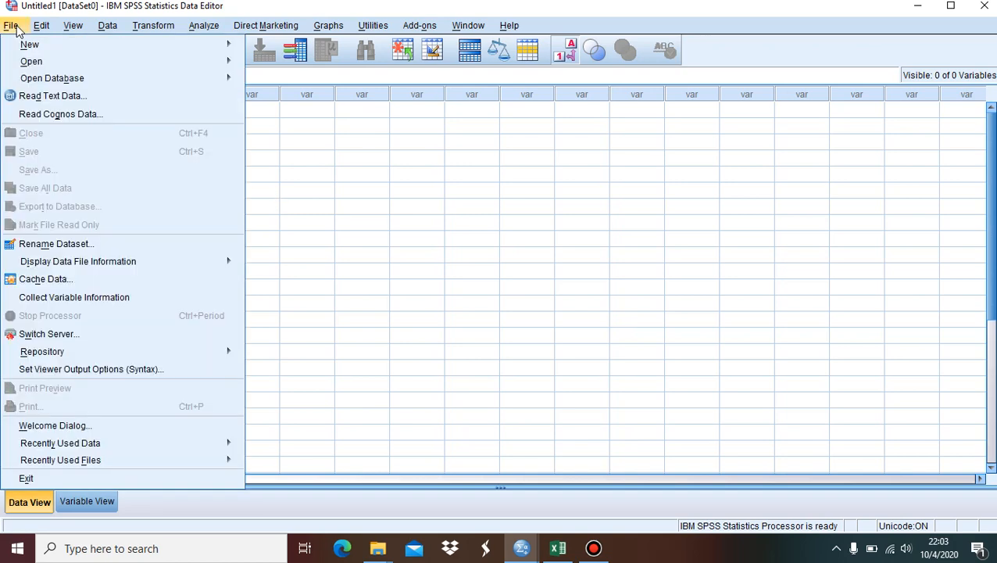
click(81, 104)
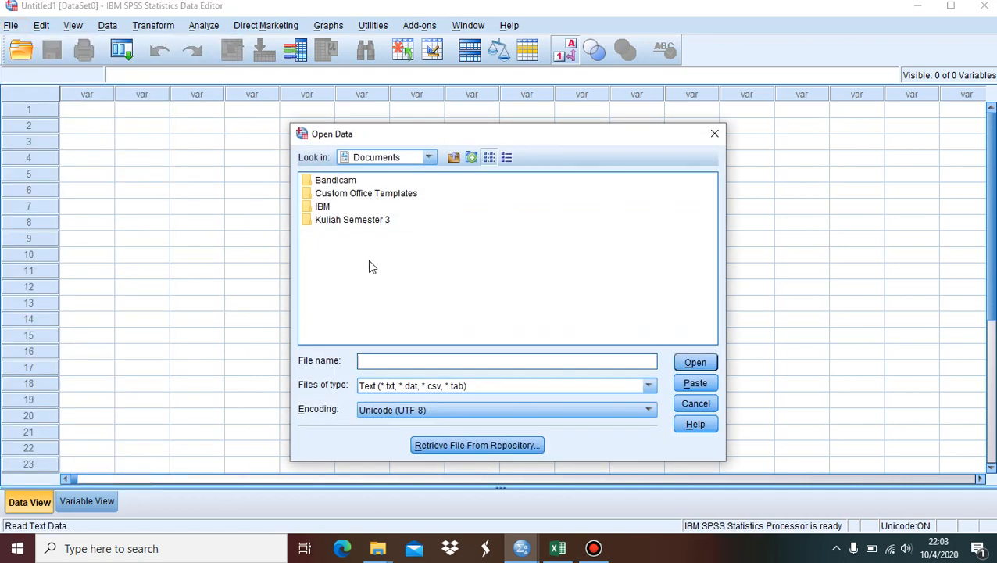
click(649, 385)
click(593, 404)
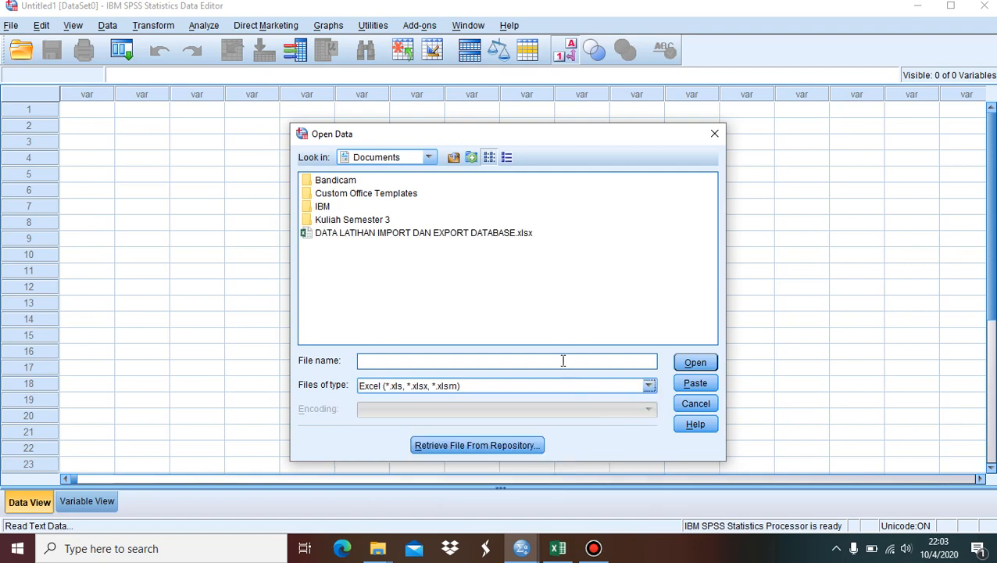
click(499, 237)
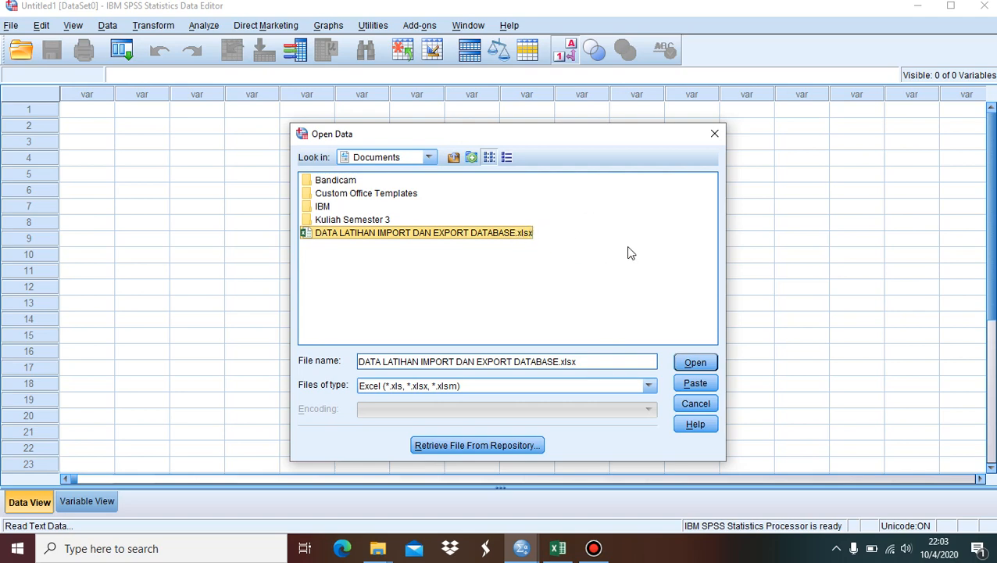
click(696, 363)
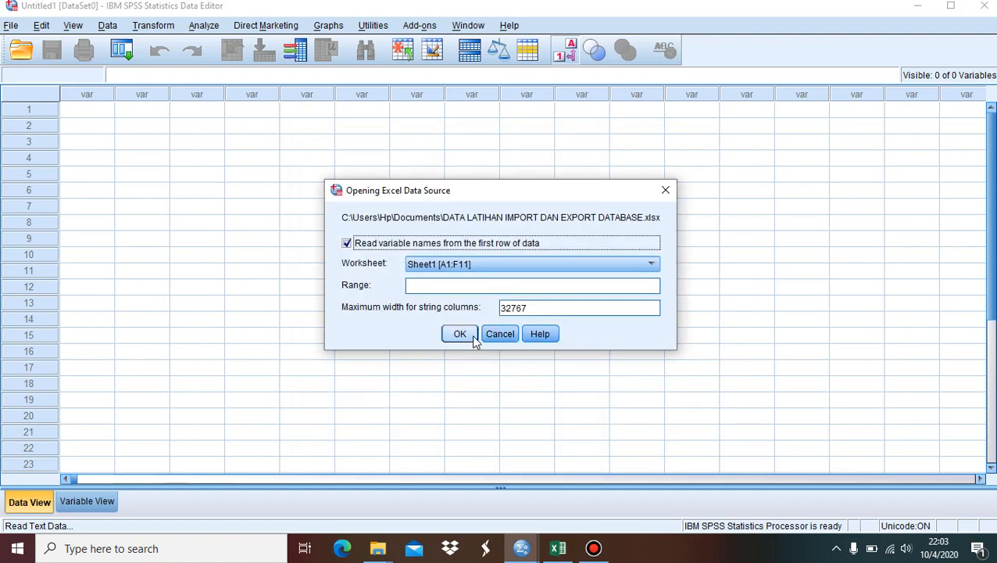
click(460, 334)
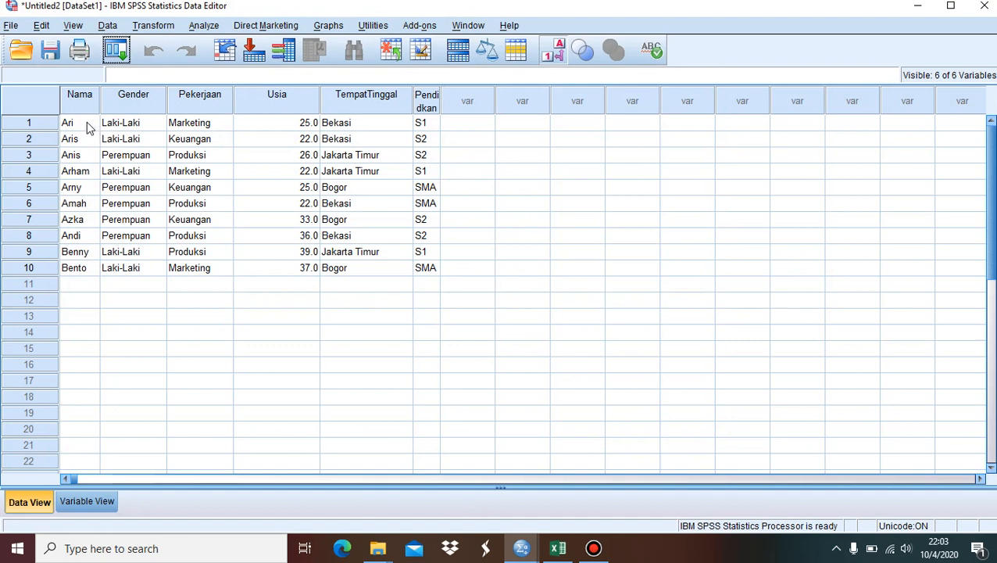
- Examine the imported records and the name of each variable in the variable definitions
mouse_move(89, 124)
mouse_down()
mouse_move(196, 167)
mouse_move(328, 276)
mouse_move(272, 267)
mouse_move(86, 154)
mouse_move(84, 128)
mouse_up()
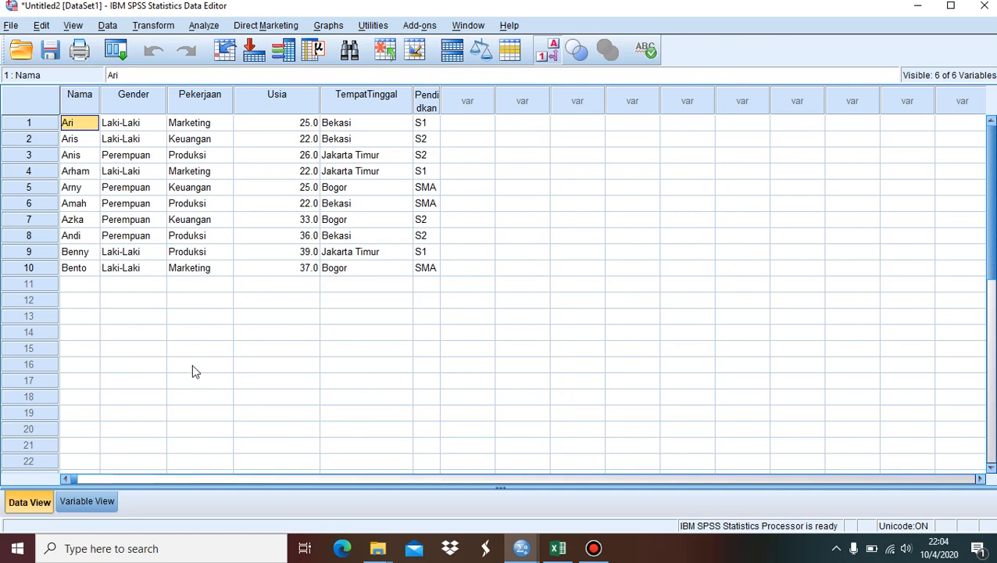
click(104, 503)
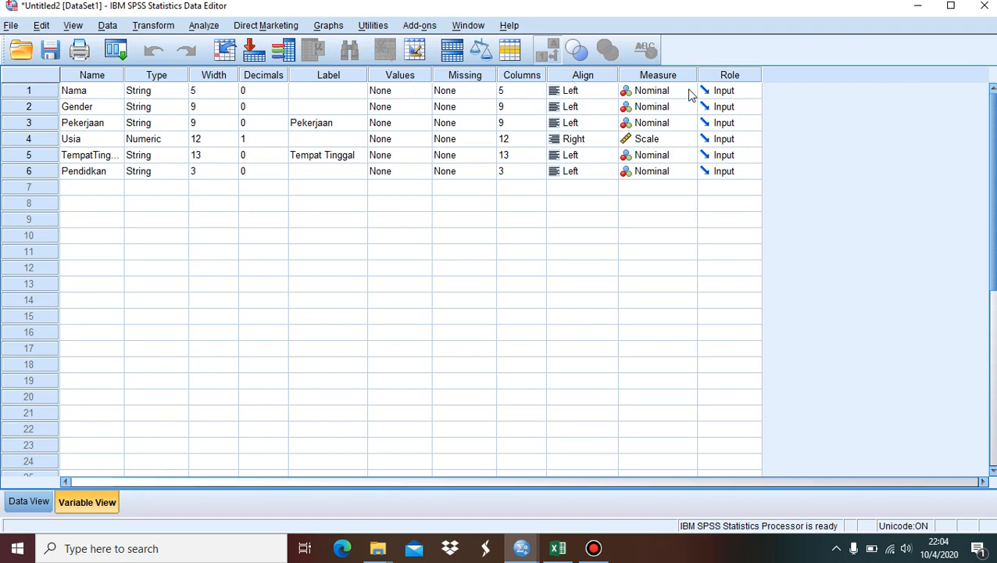
click(101, 94)
click(100, 108)
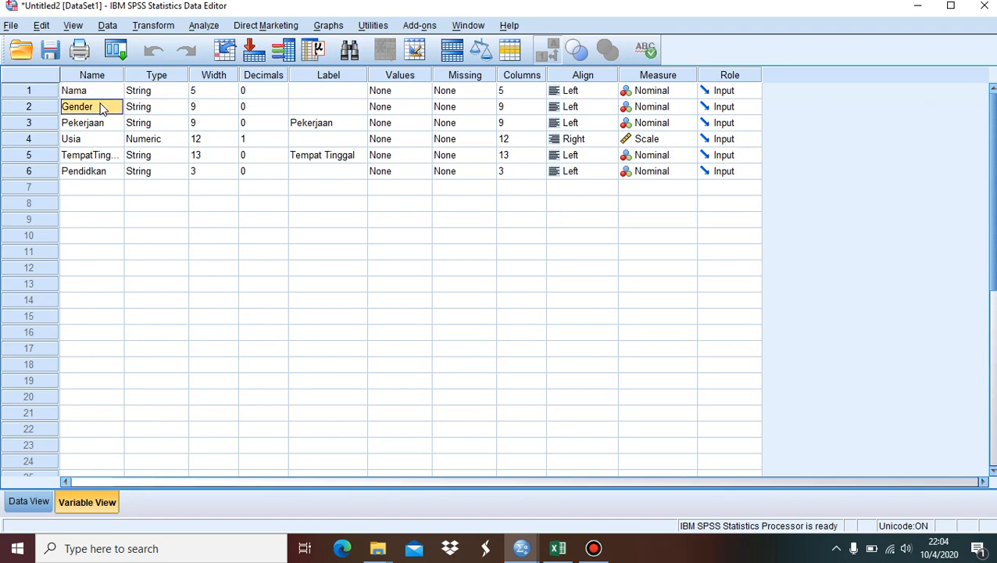
click(102, 124)
click(104, 139)
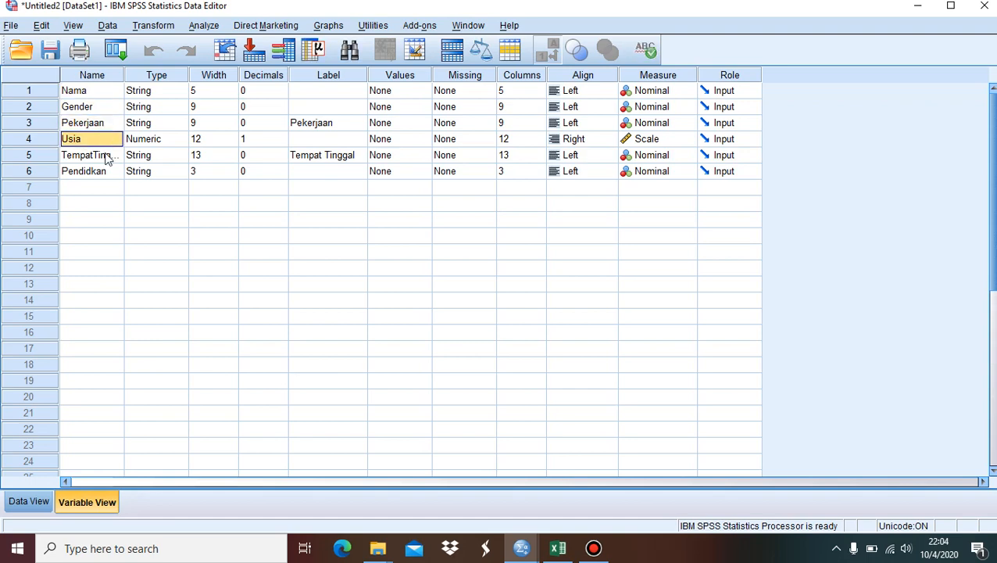
click(105, 155)
click(107, 172)
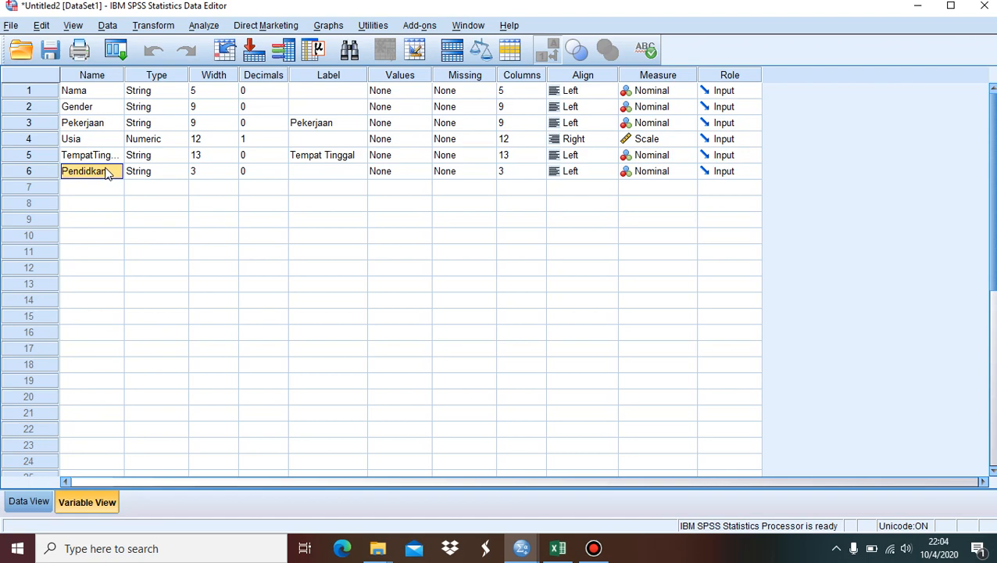
- Try to rename the fifth variable as "Tempat Tinggal" with a space between the words
click(104, 159)
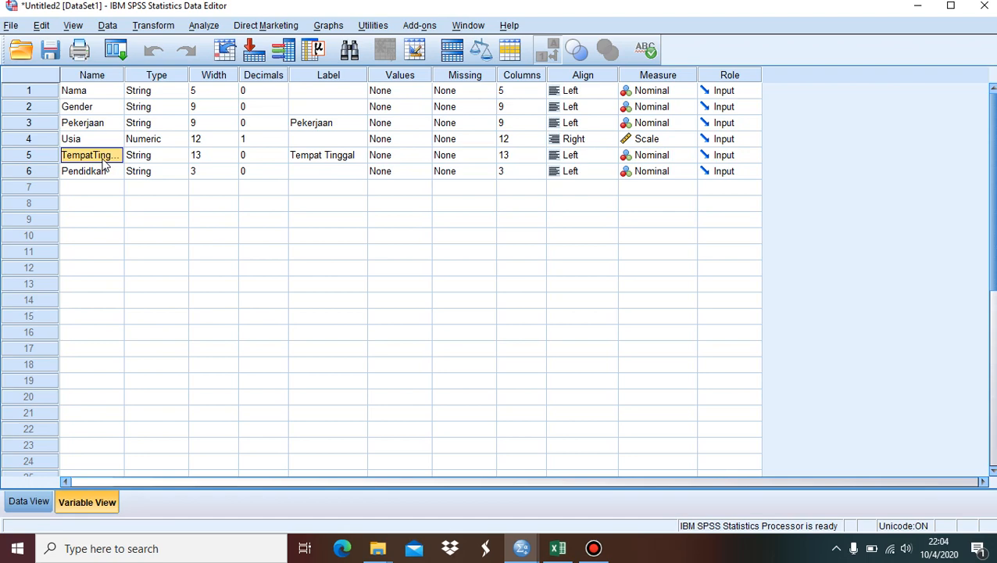
key(BackSpace)
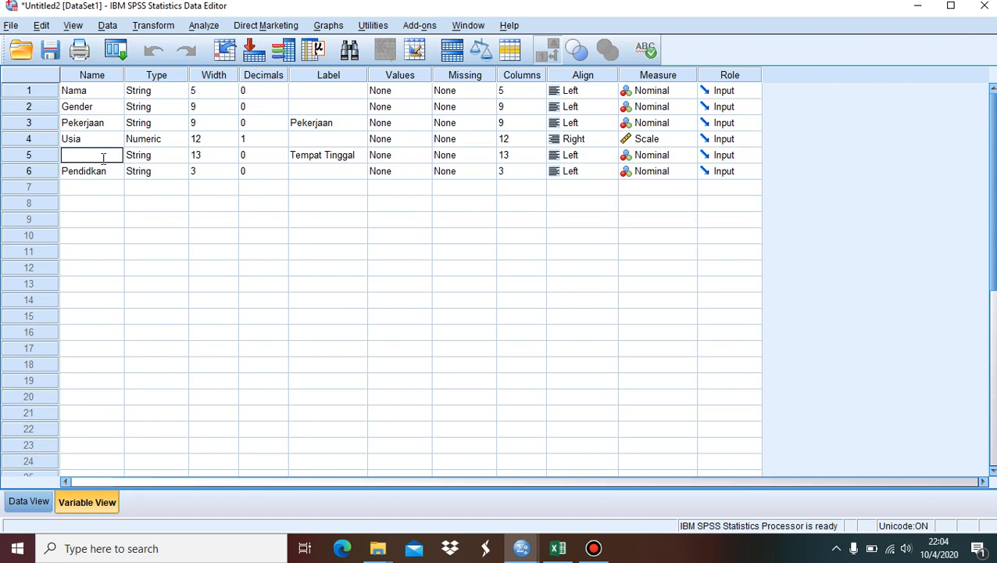
text(T)
text(emp)
text(at Tingga)
text(l)
key(Return)
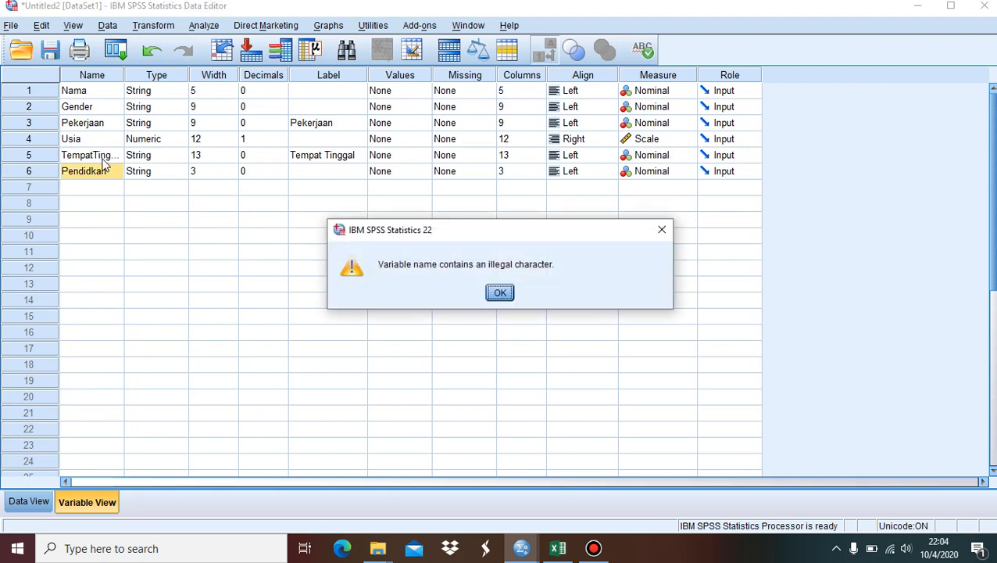
click(500, 293)
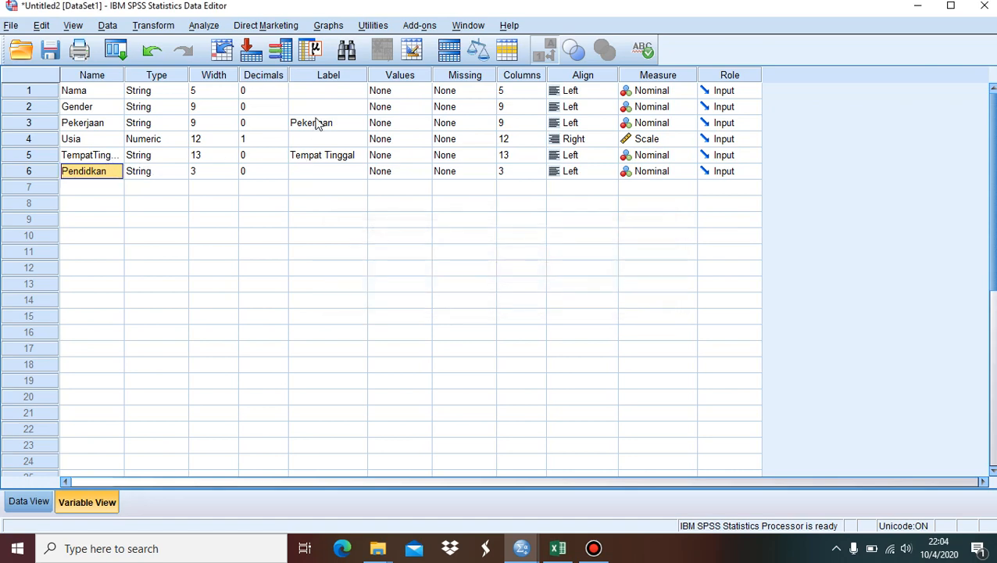
- Compare the variable names with their labels to check which variables have no label
drag(313, 93, 330, 169)
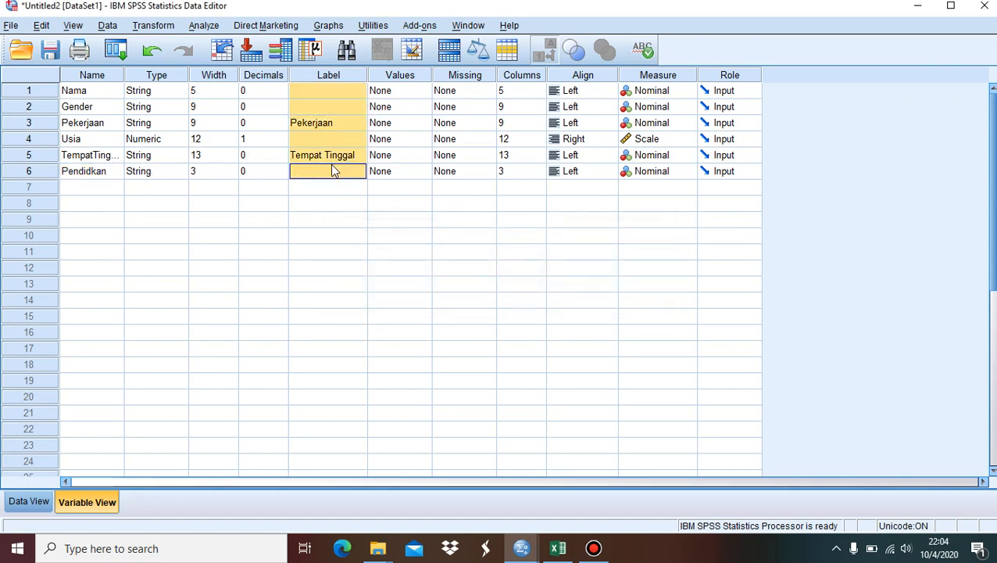
click(333, 185)
click(326, 156)
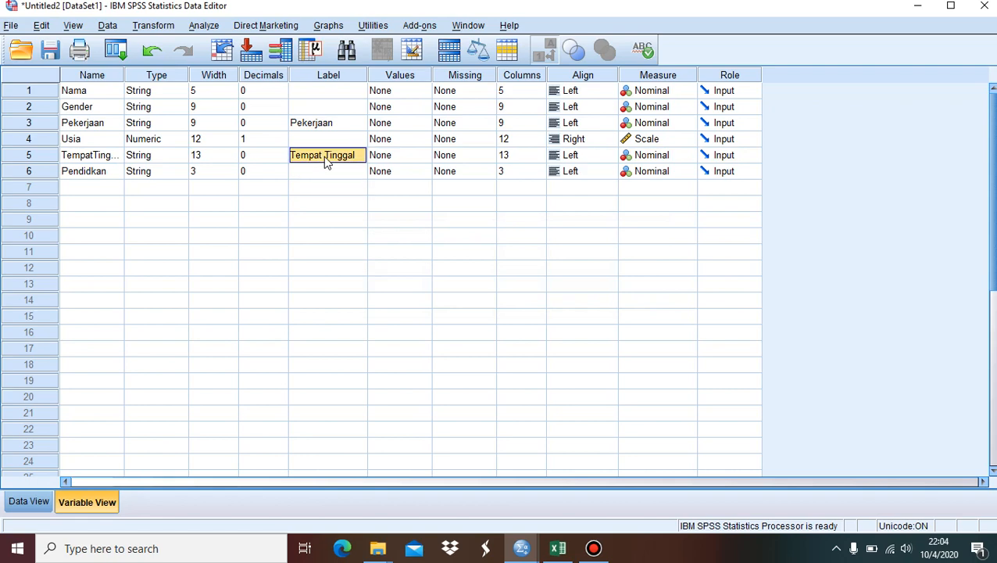
click(98, 145)
click(97, 147)
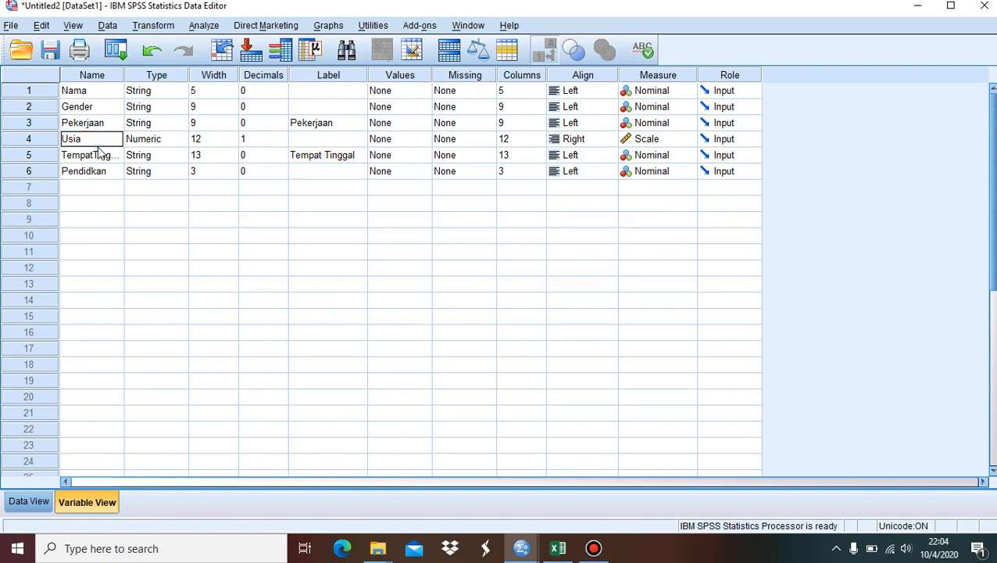
click(98, 146)
click(337, 139)
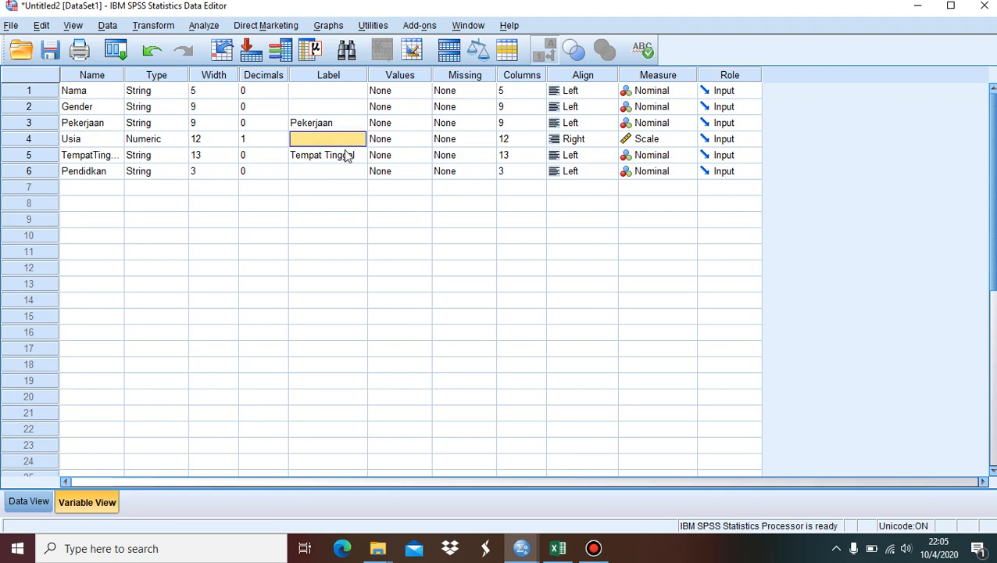
click(346, 156)
click(334, 140)
drag(318, 91, 338, 169)
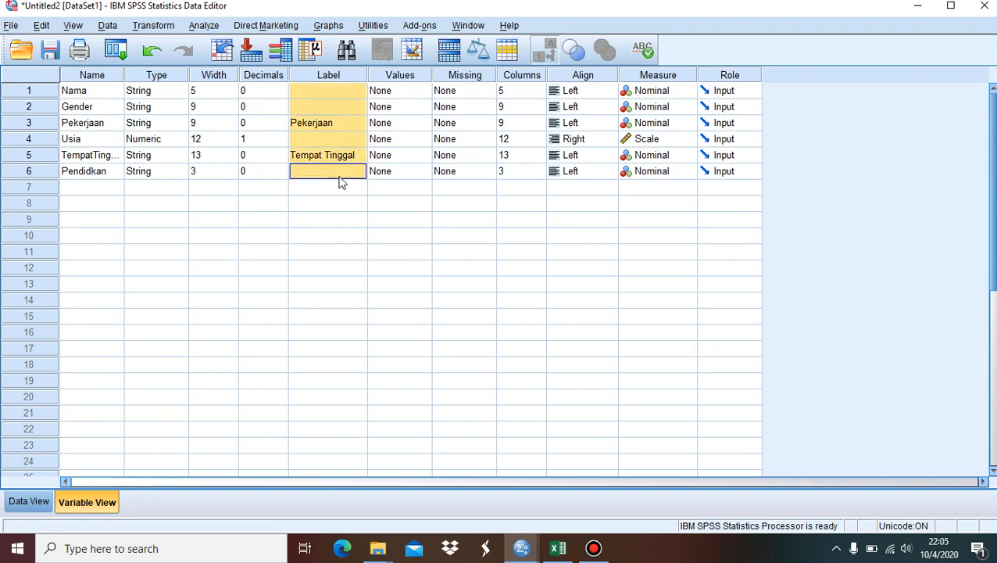
click(341, 186)
- Label the fourth variable "Usia" and the sixth variable "Pendidikan"
click(319, 141)
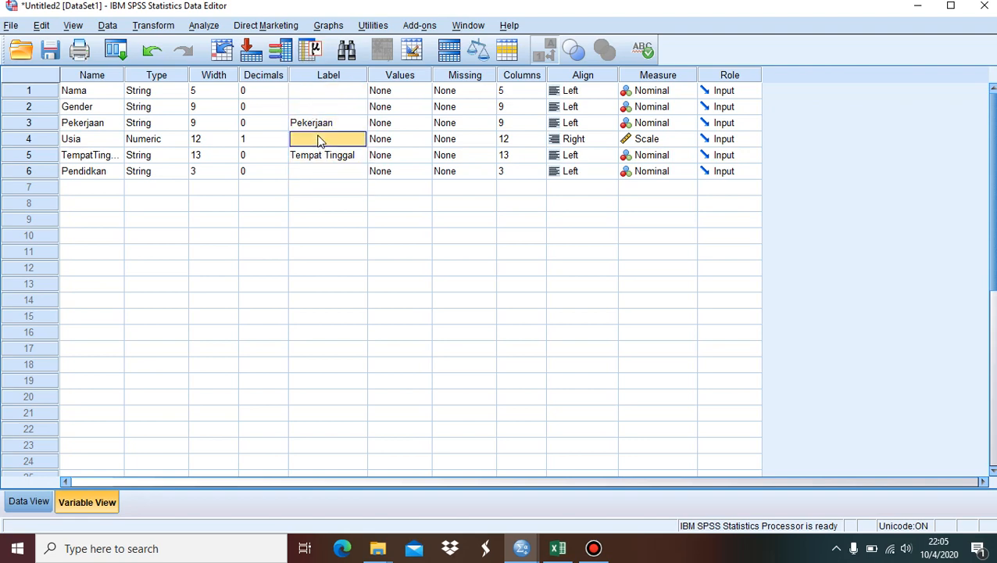
click(318, 139)
text(Usia)
click(341, 176)
click(341, 173)
text(P)
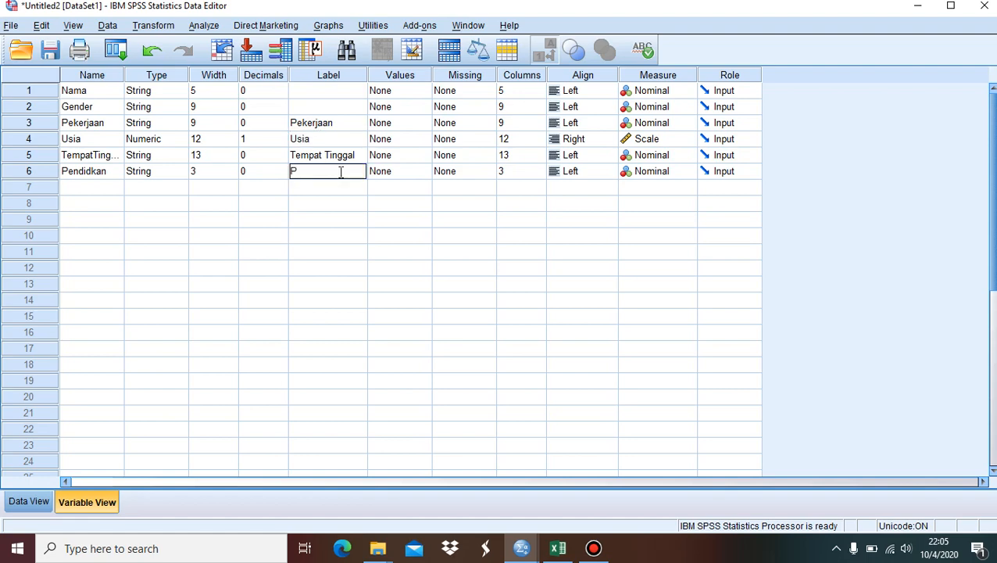
text(endidikan)
click(284, 193)
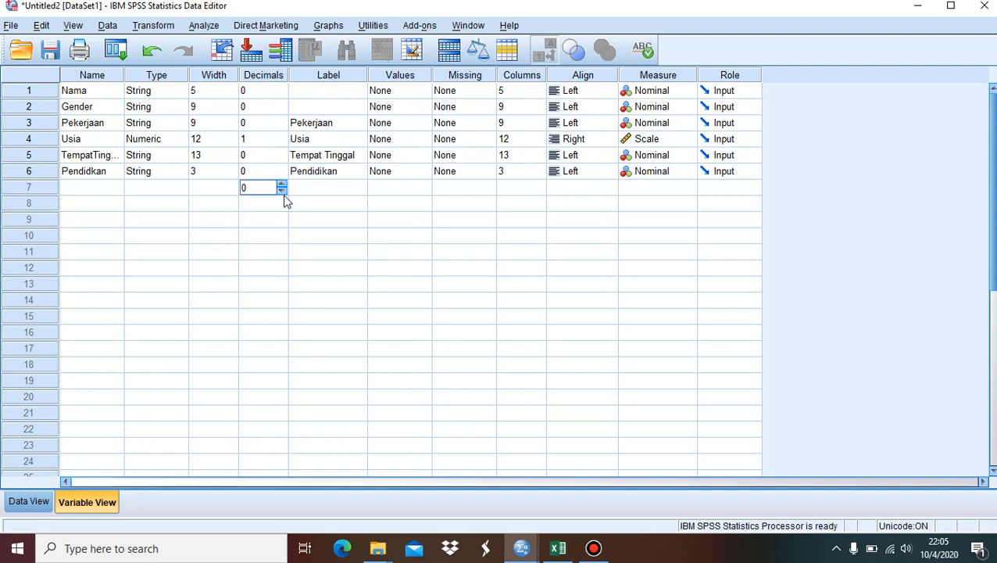
drag(333, 89, 349, 185)
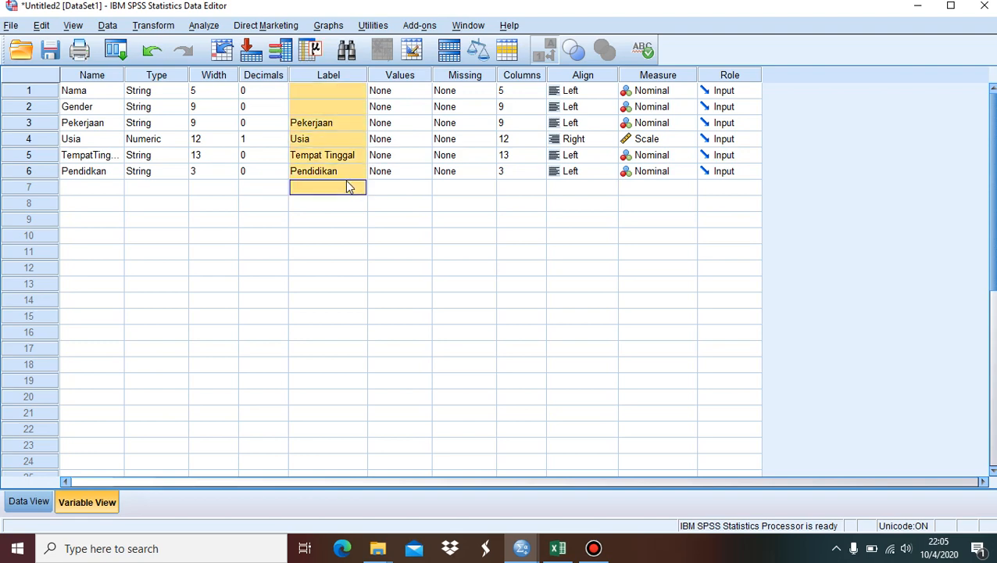
click(282, 210)
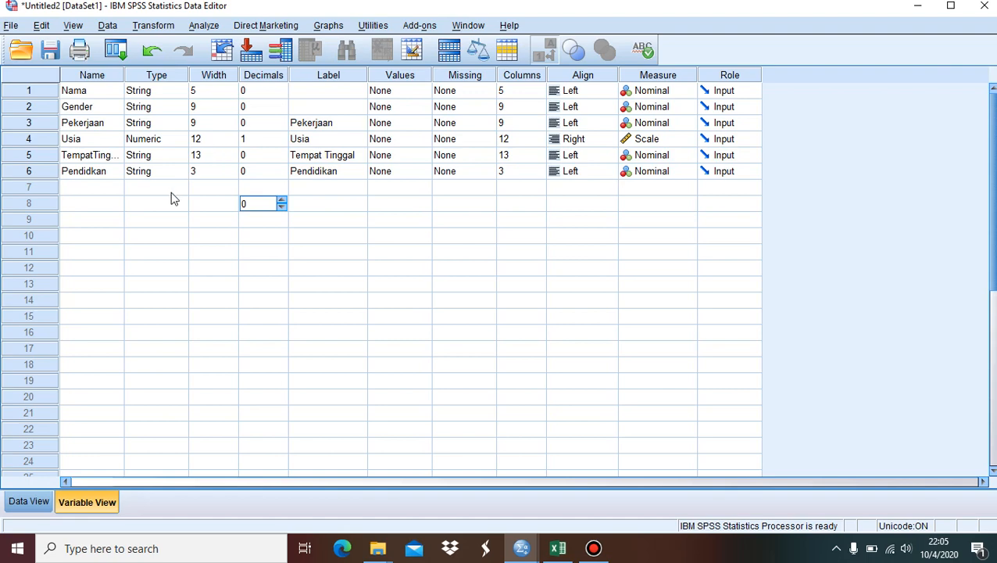
- Examine how the ages in the Usia column are displayed in the data sheet
click(46, 504)
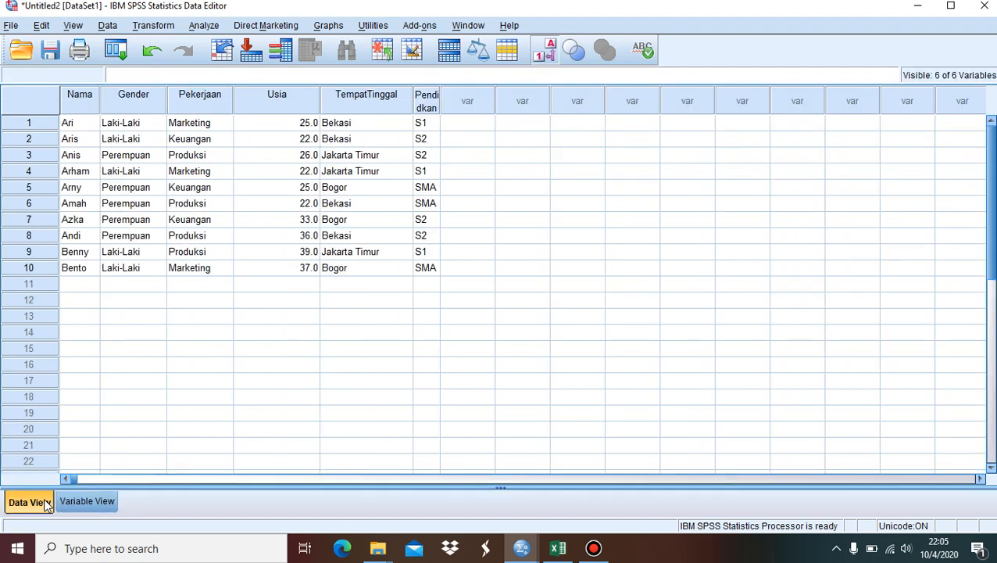
drag(291, 125, 308, 262)
click(308, 293)
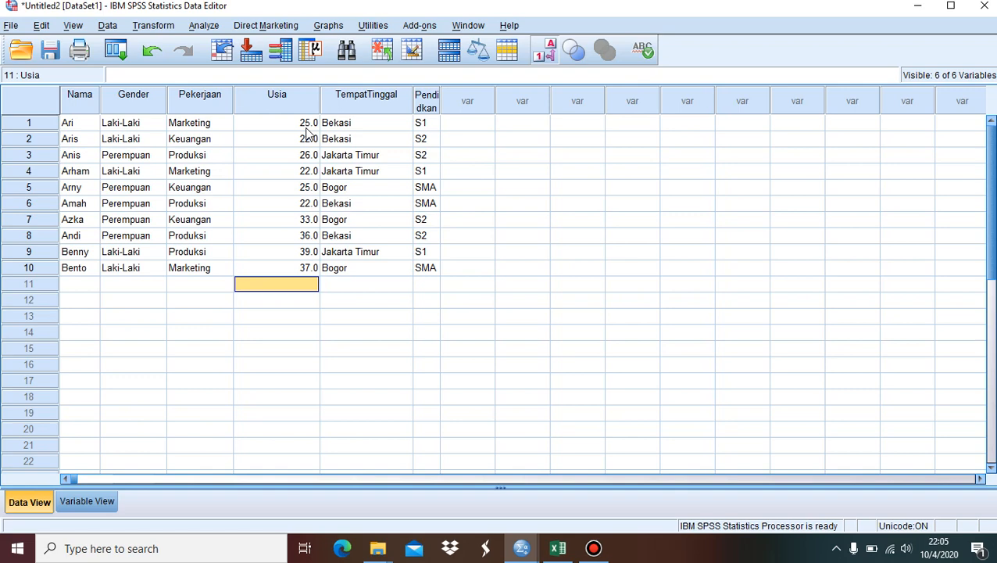
drag(307, 123, 308, 237)
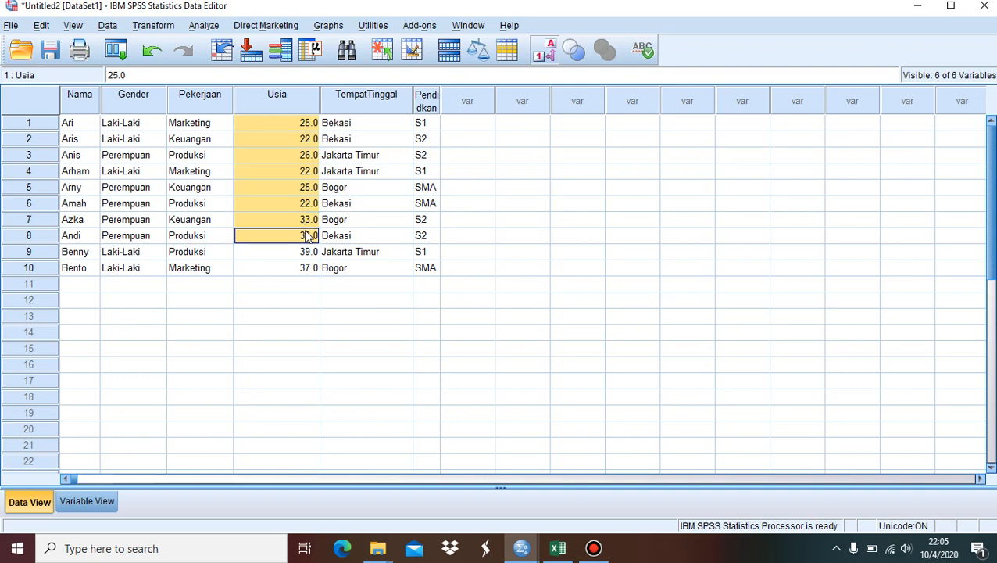
click(307, 252)
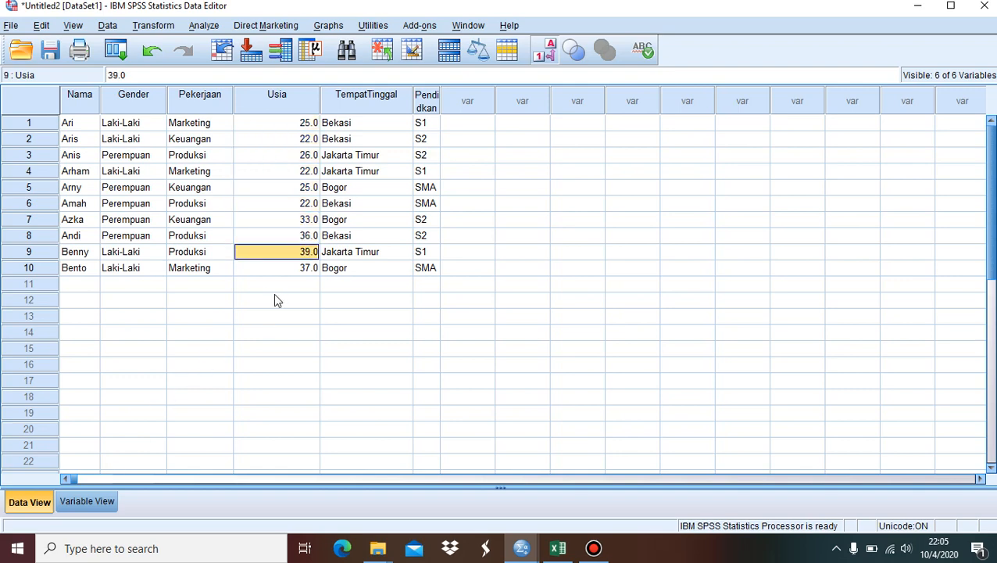
- Set the Usia variable's decimals to 0 and check the ages in the data sheet
click(88, 502)
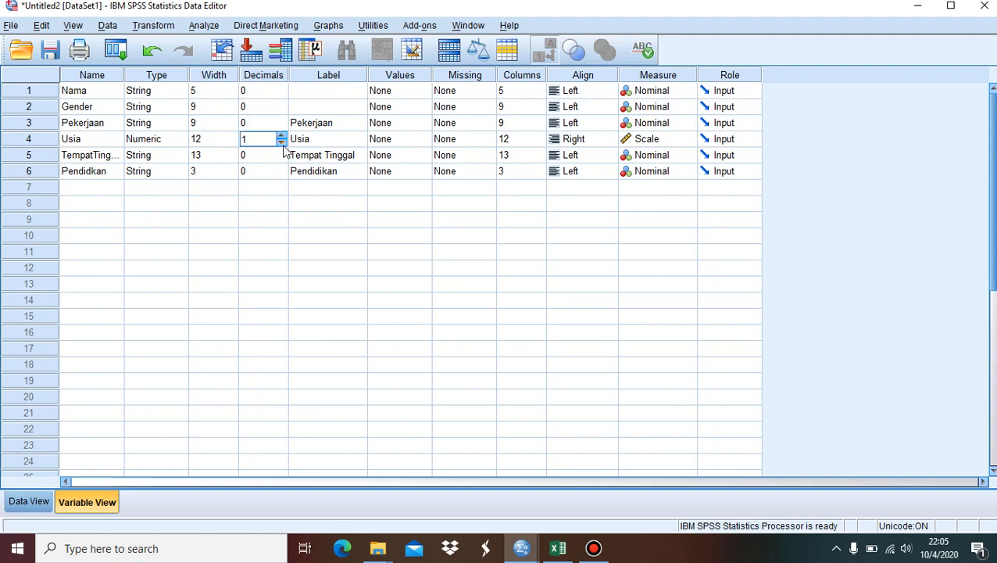
click(263, 204)
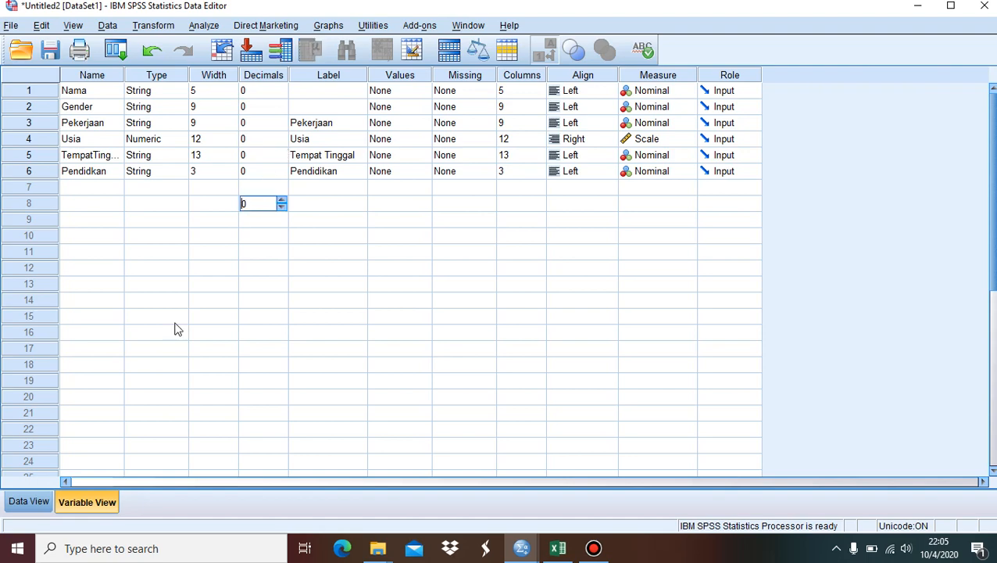
click(29, 503)
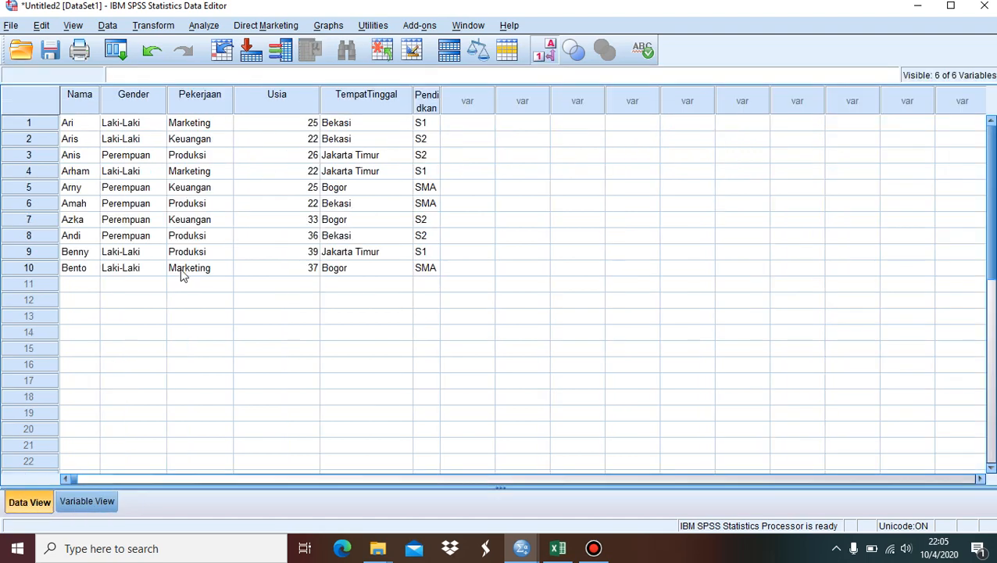
drag(284, 129, 308, 267)
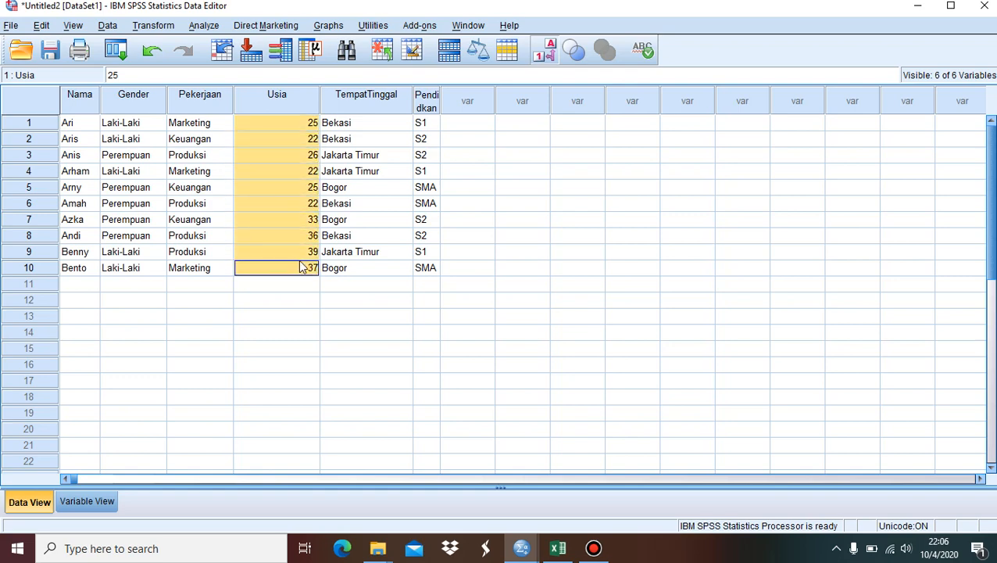
click(312, 290)
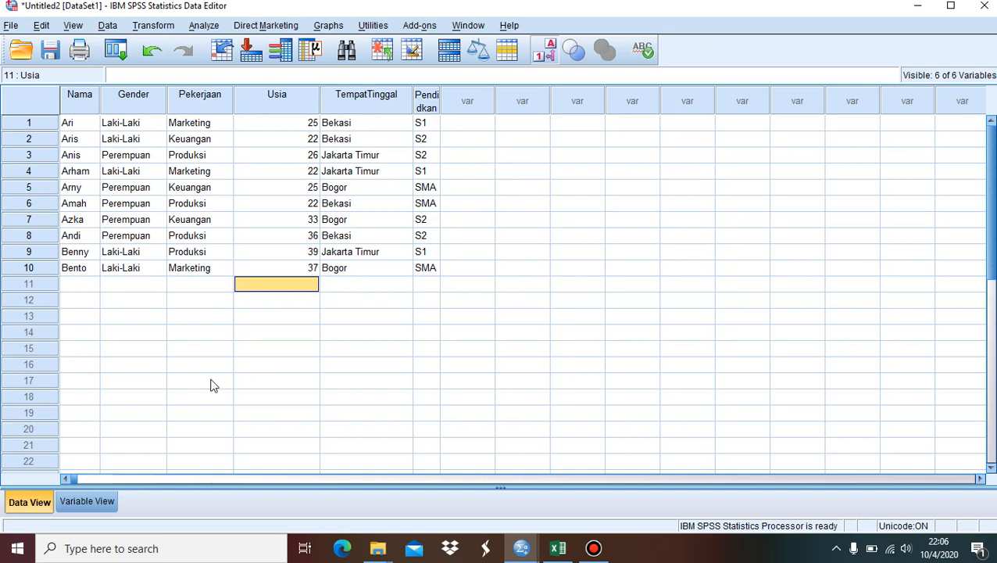
- Compare the data type of the Nama variable with that of the Usia variable
click(97, 498)
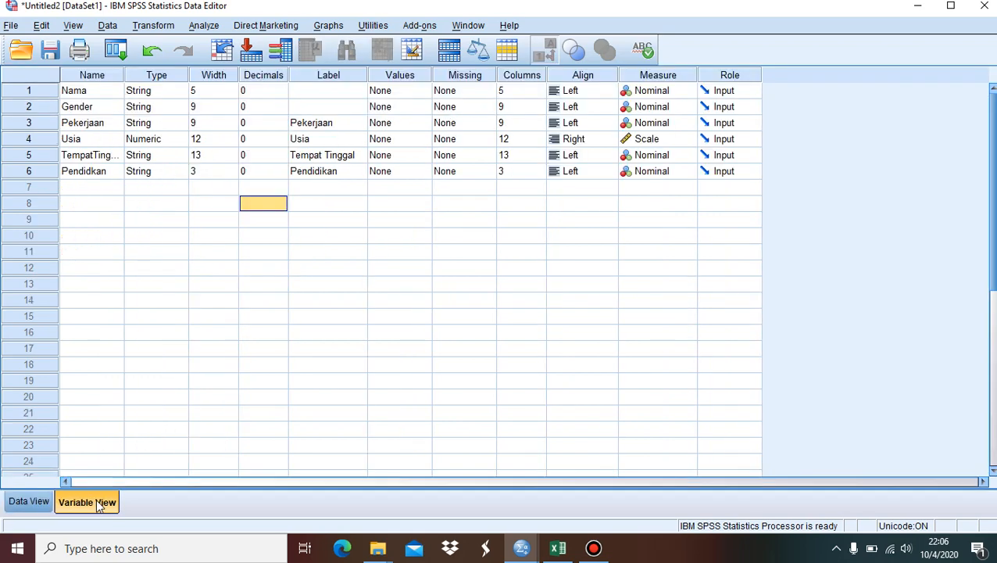
click(162, 93)
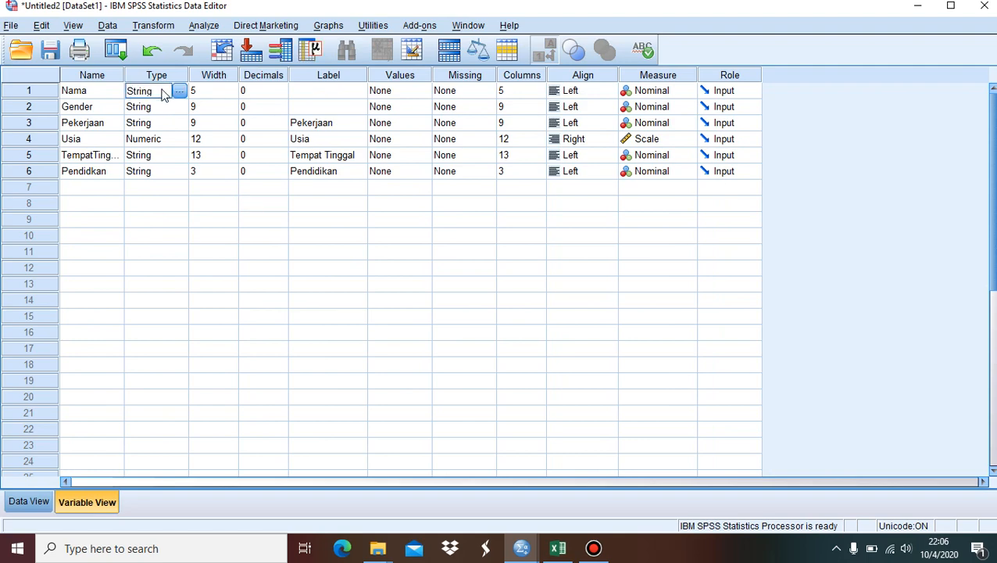
click(164, 138)
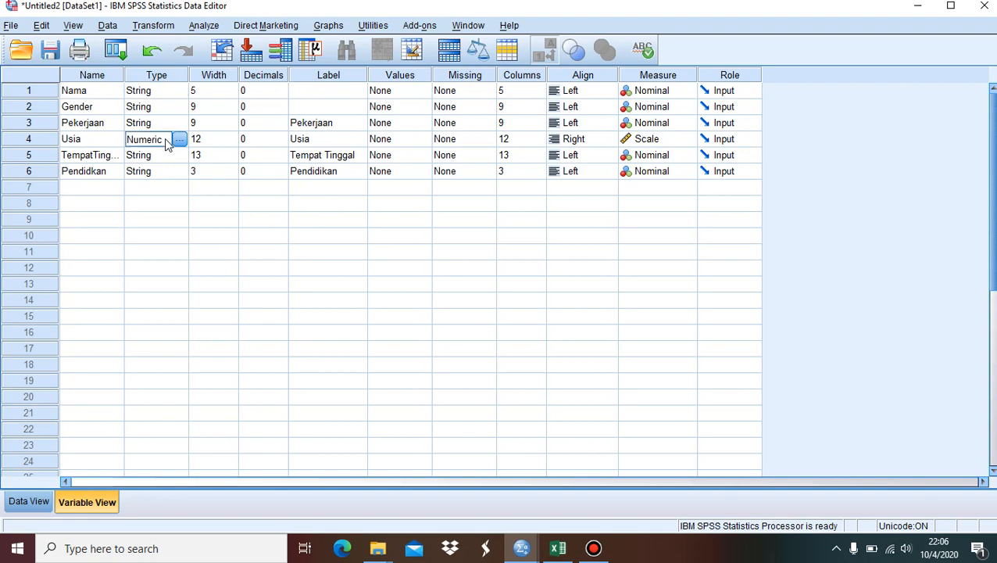
click(158, 91)
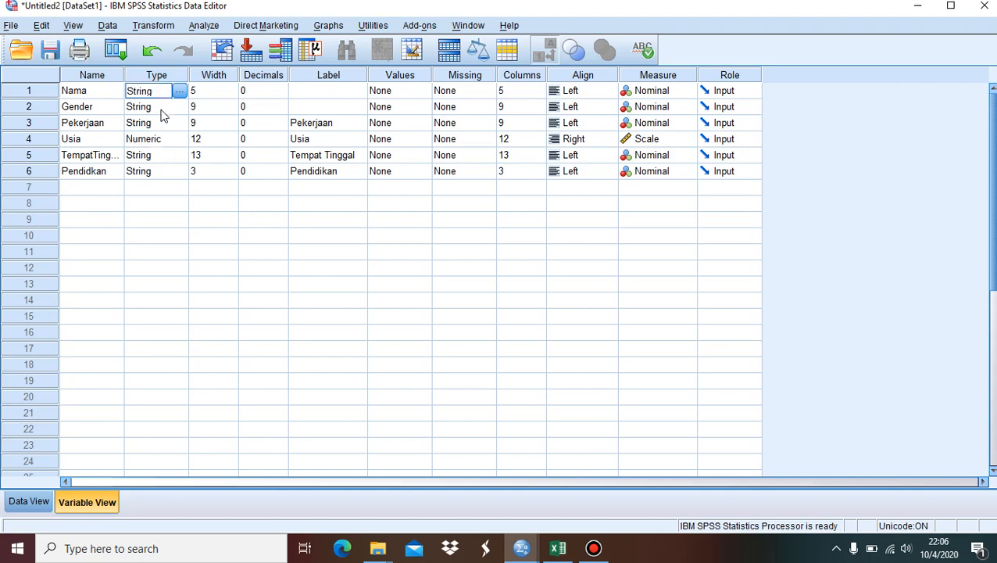
click(173, 145)
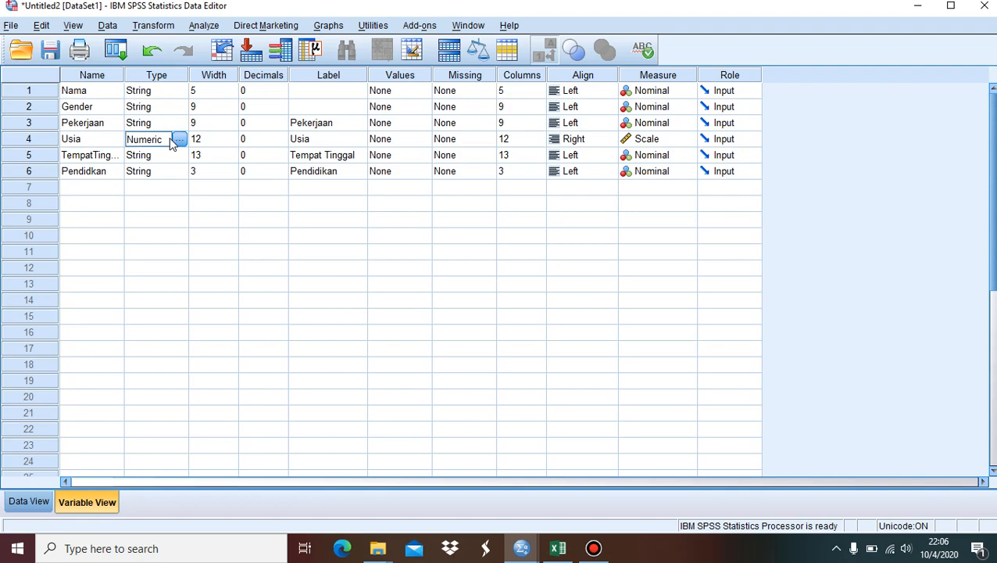
- Compare the width of the Nama variable with the length of the names in the data sheet
click(214, 90)
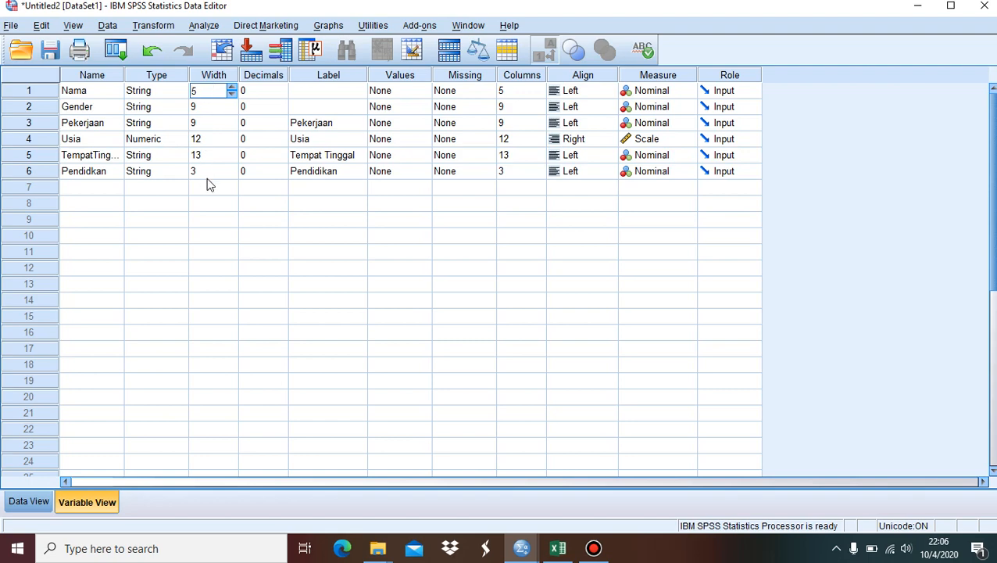
text(5)
click(39, 502)
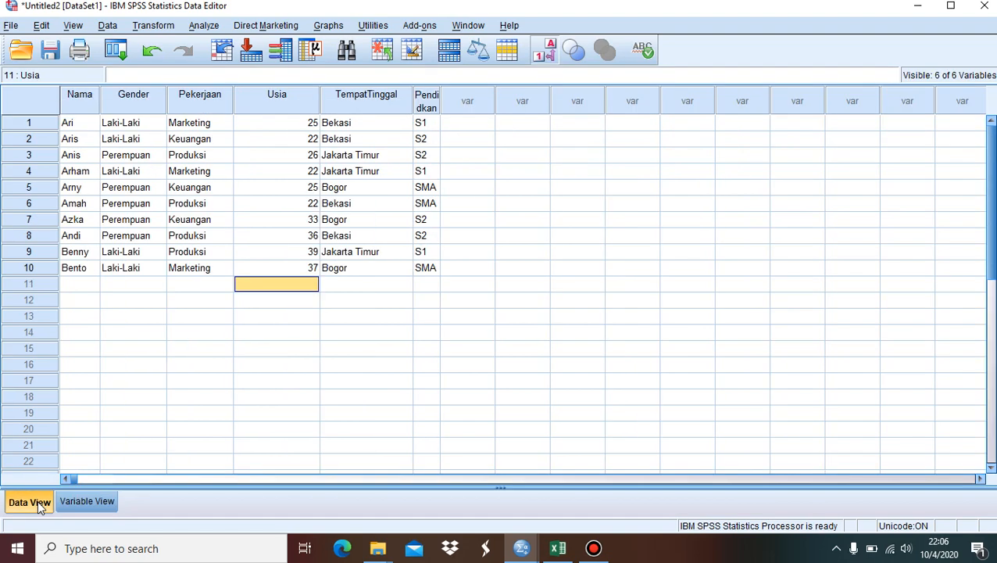
click(67, 174)
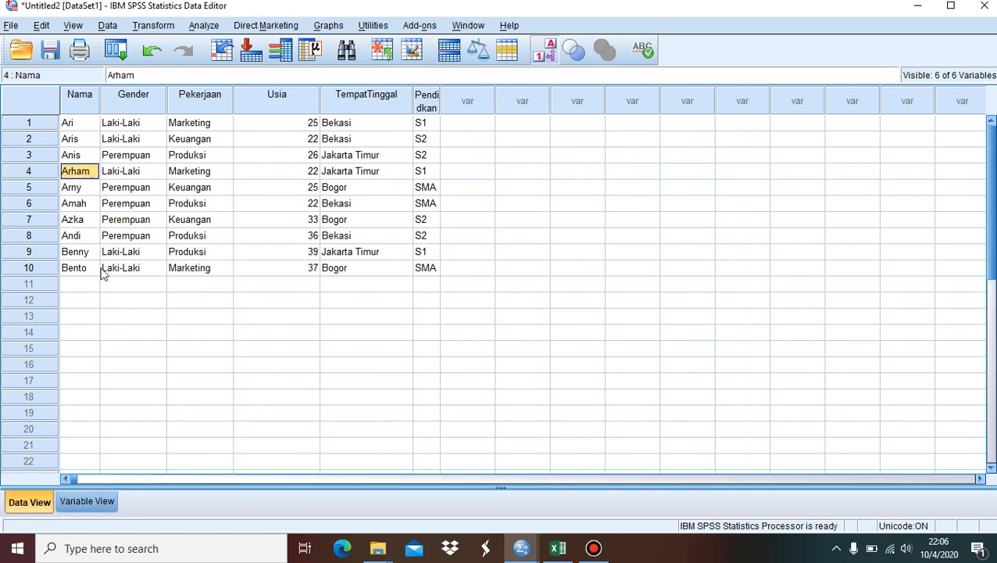
- Compare the width of the TempatTinggal variable with the length of the entry "Jakarta Timur" in the data sheet
click(87, 501)
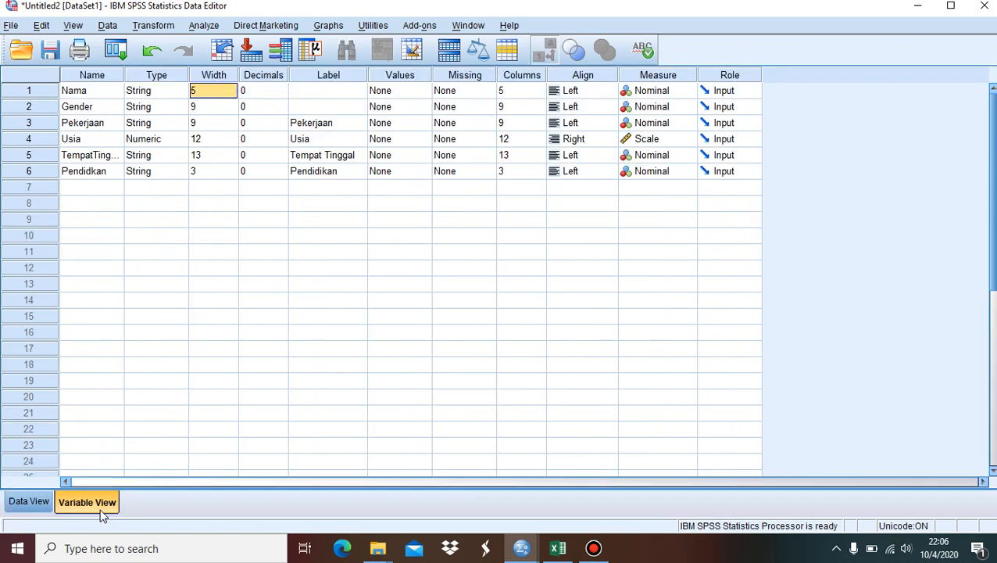
click(216, 106)
click(213, 91)
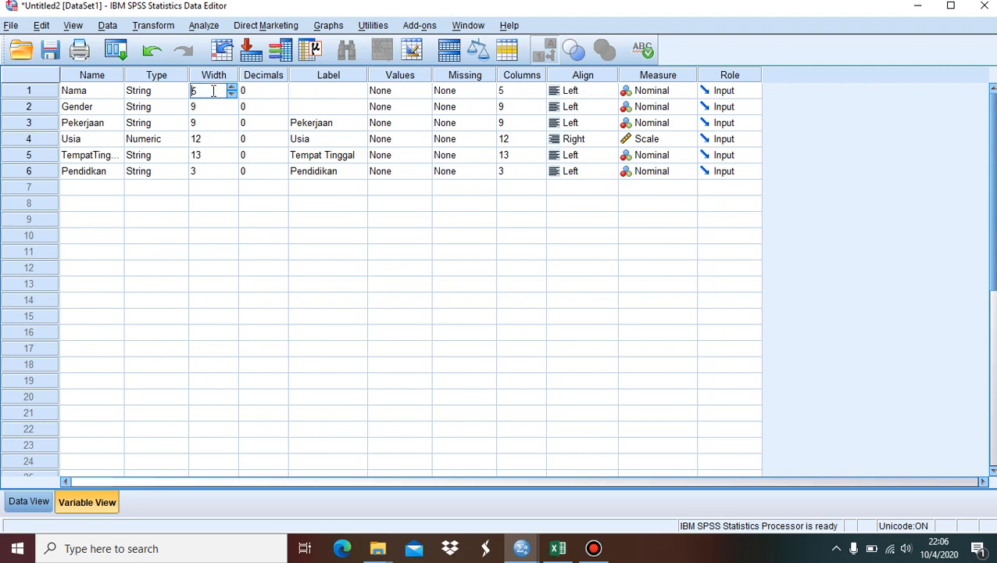
click(222, 155)
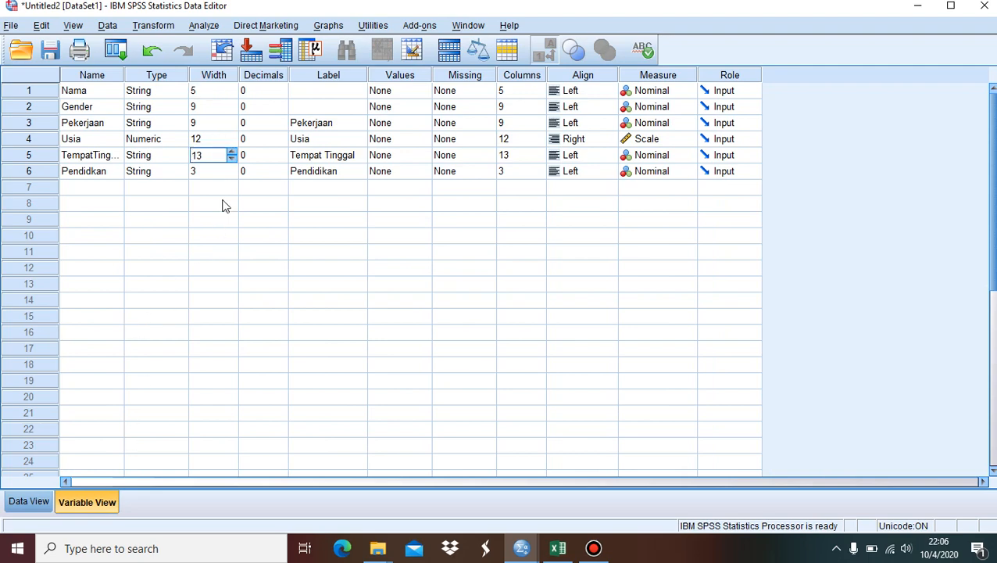
click(29, 502)
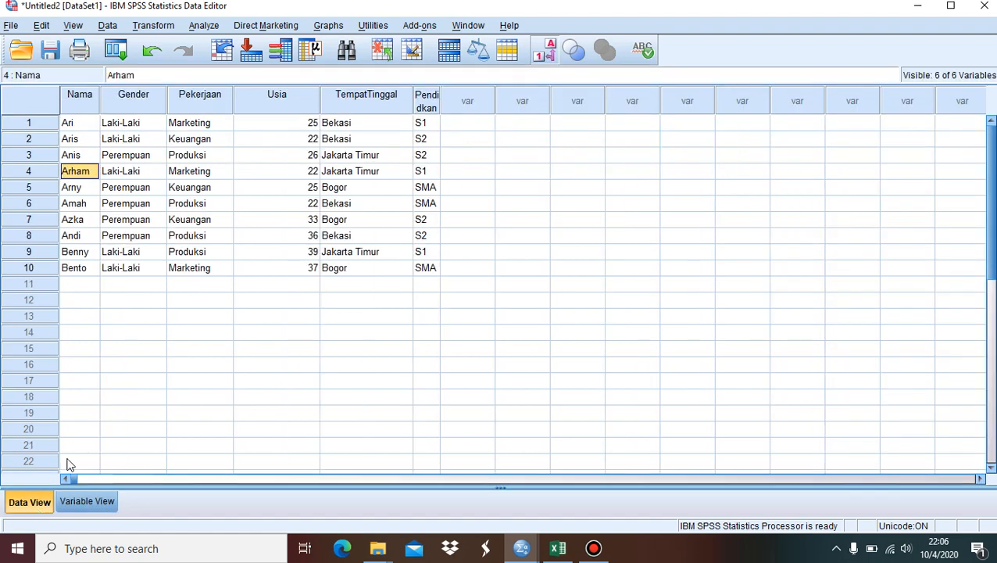
click(368, 171)
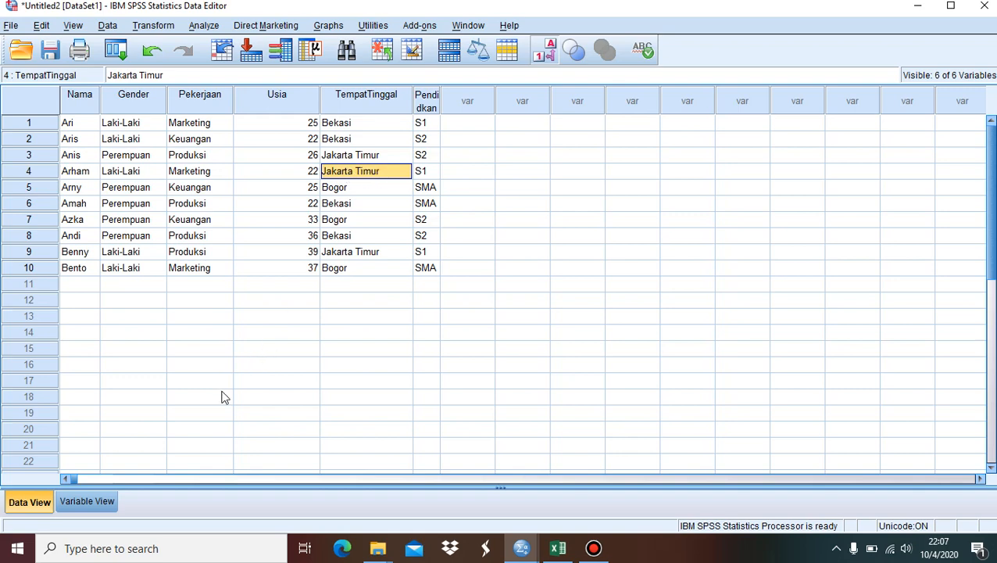
click(99, 504)
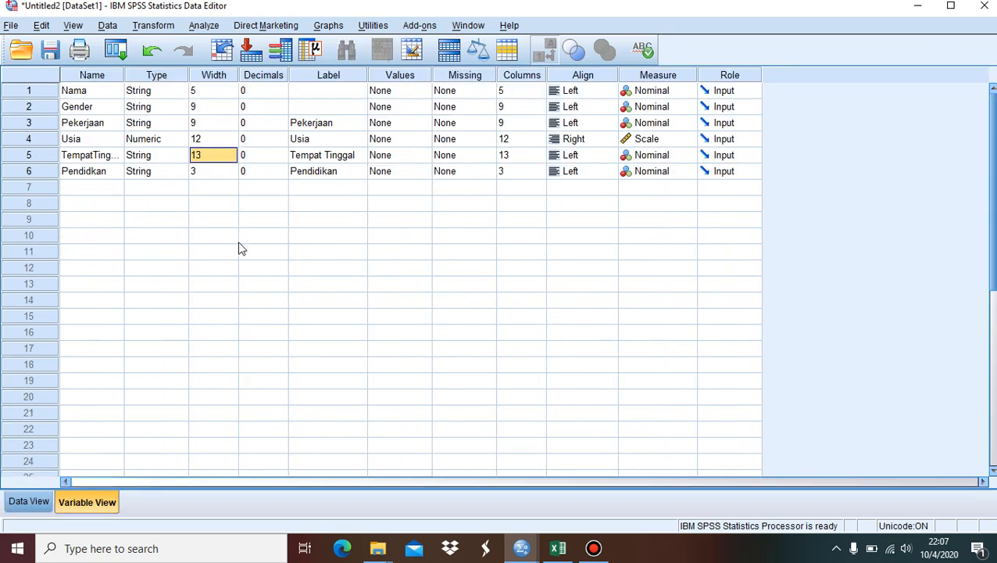
click(34, 499)
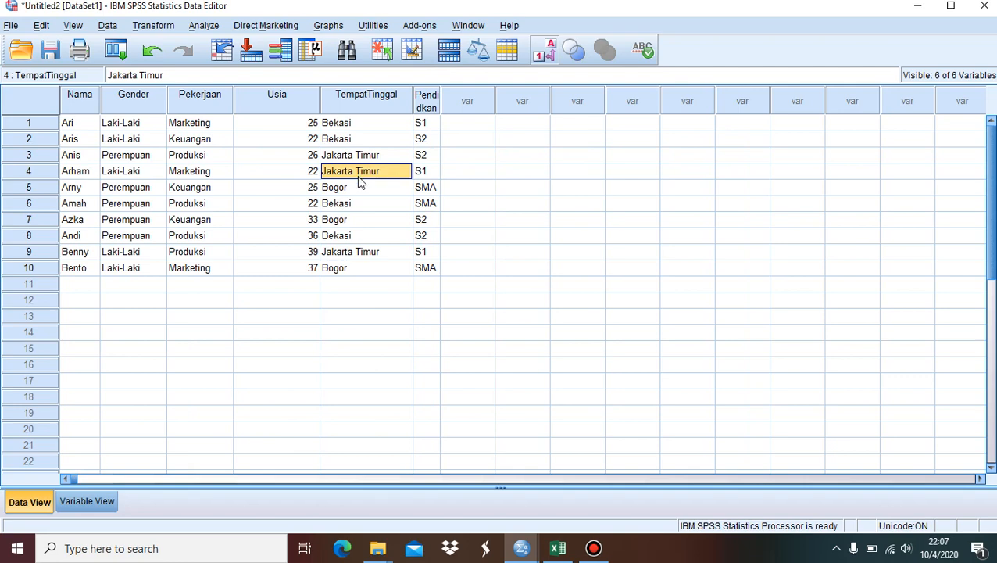
click(98, 501)
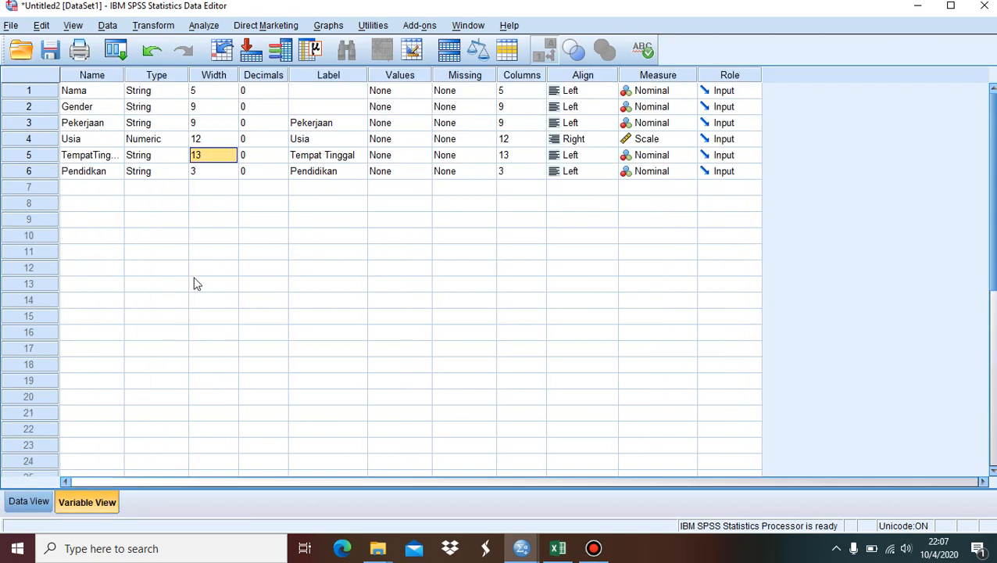
- Review the width settings of all the variables, including TempatTinggal and Pekerjaan
click(215, 200)
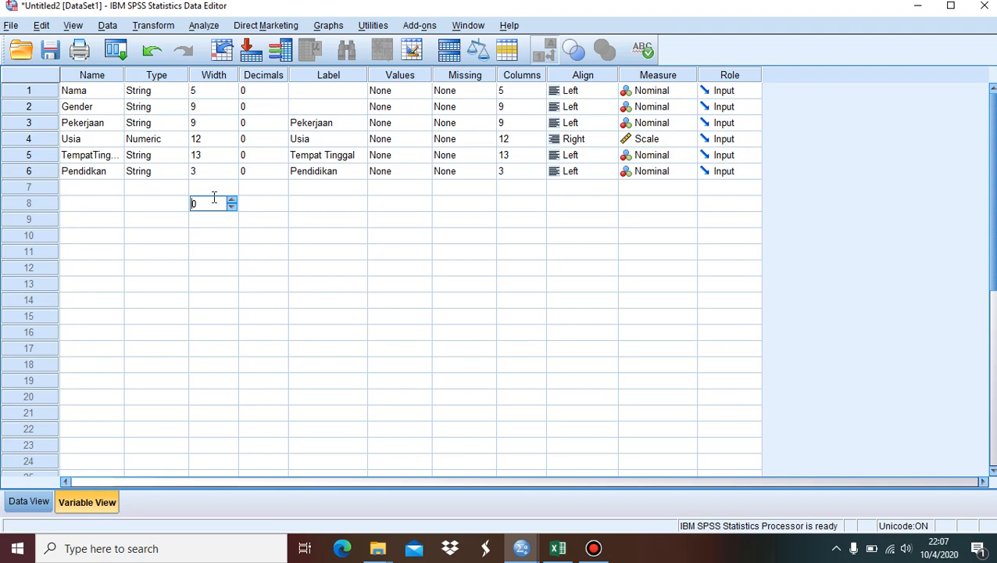
click(210, 155)
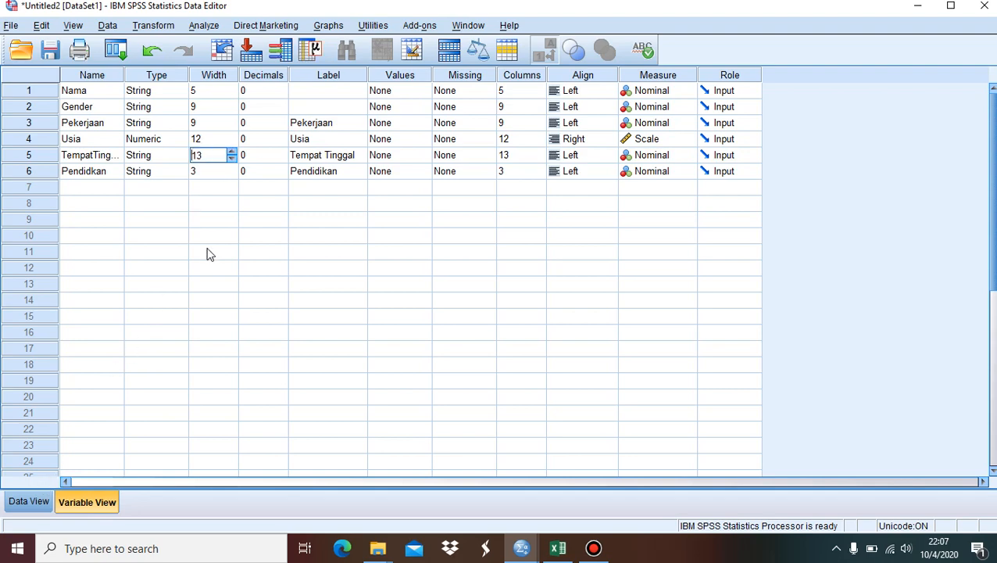
click(213, 75)
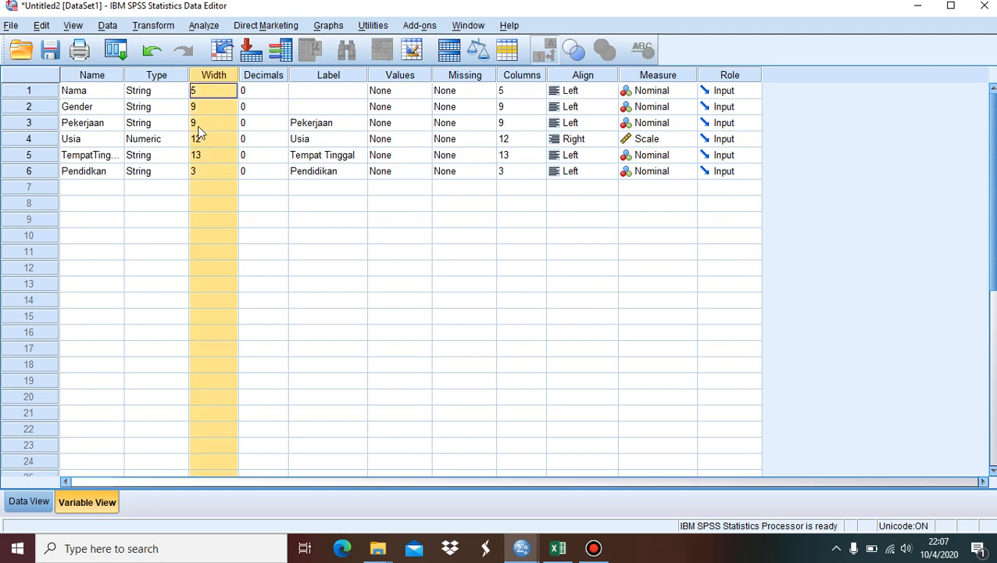
click(164, 205)
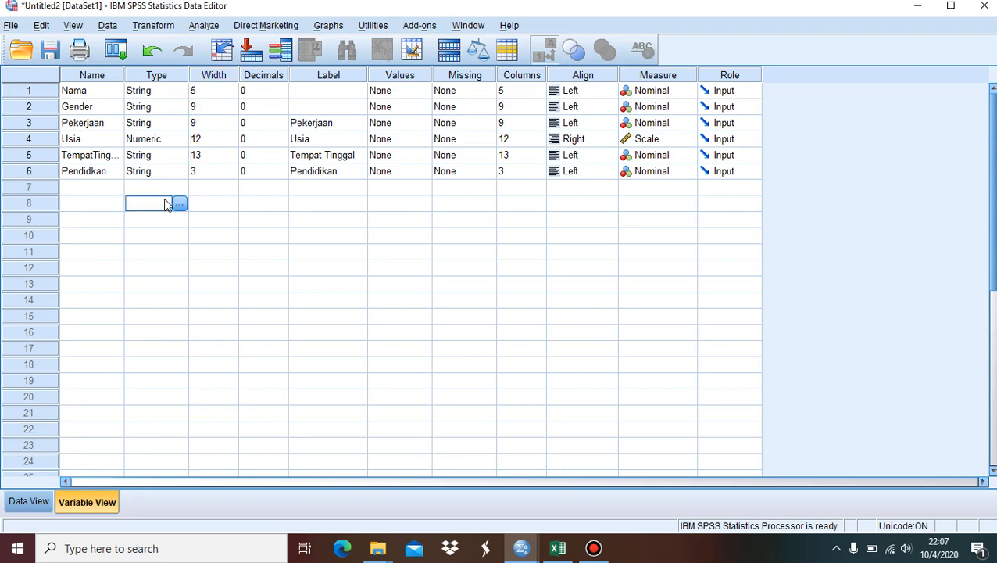
click(206, 127)
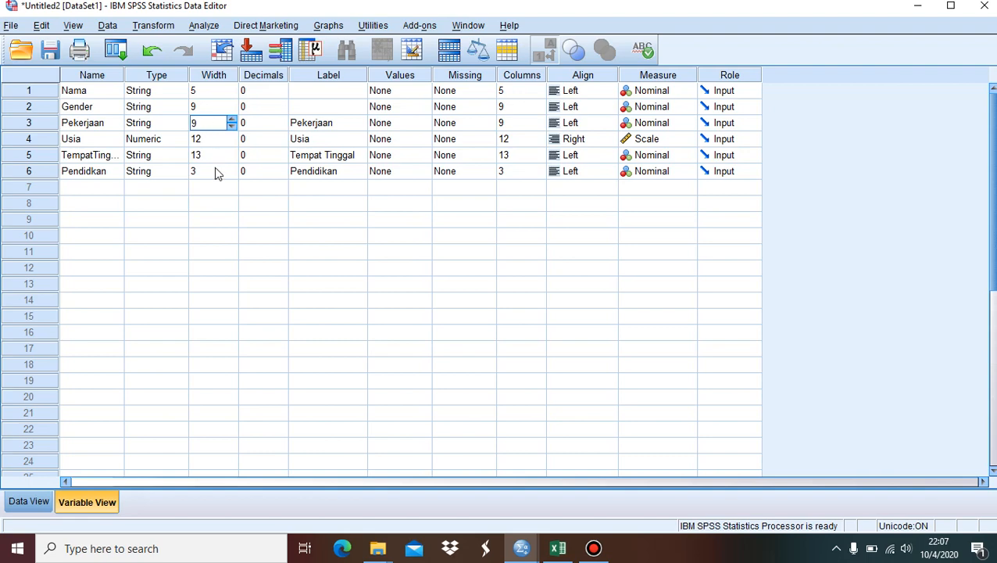
click(208, 187)
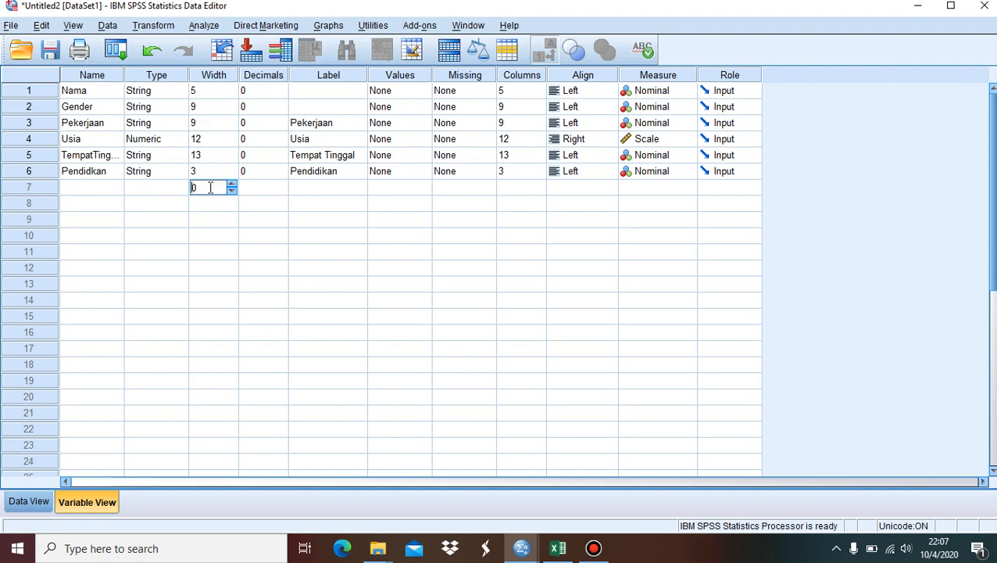
- Inspect the Variable Type options of the empty ninth row and of Nama without changing them, and check the type of Usia
click(178, 227)
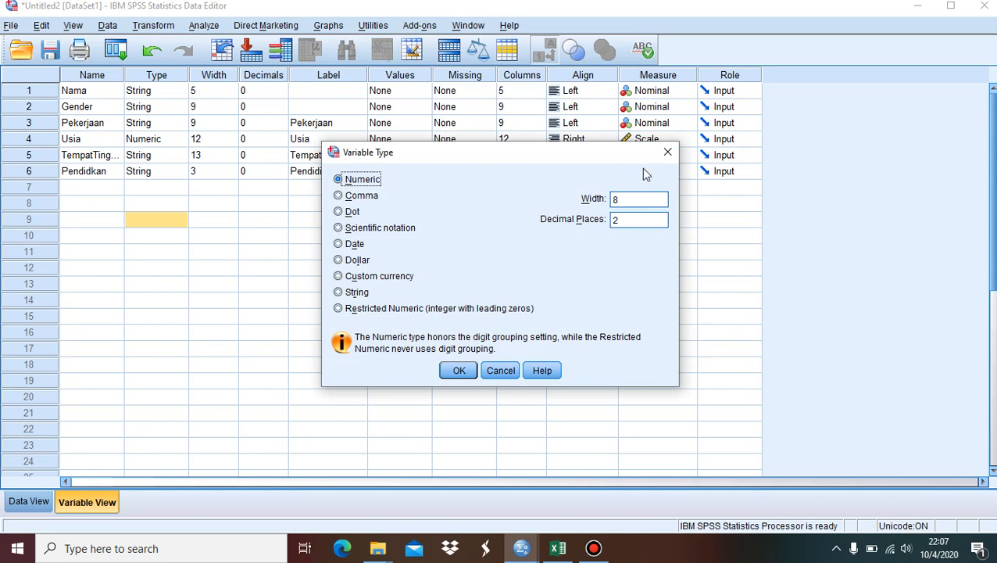
click(501, 371)
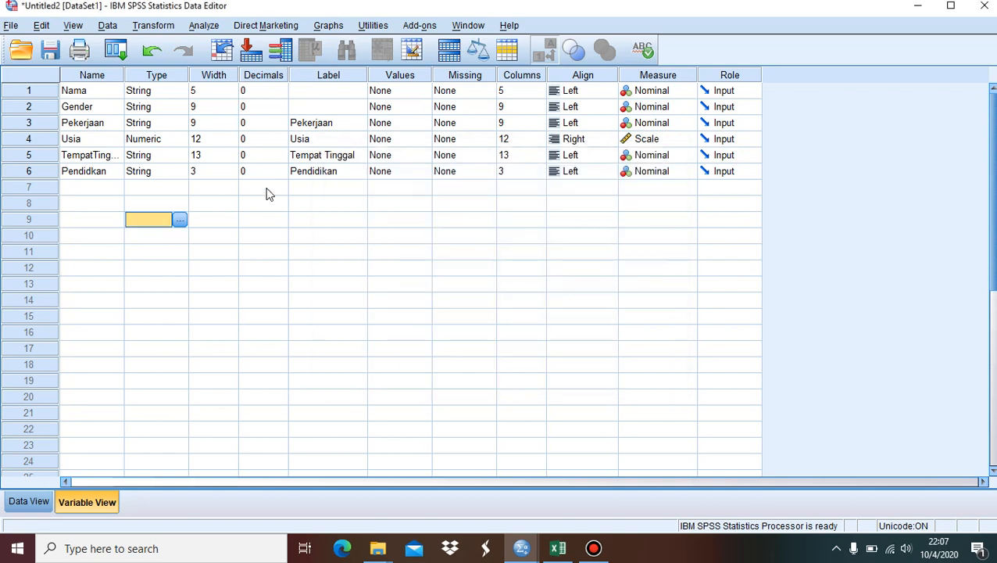
click(175, 92)
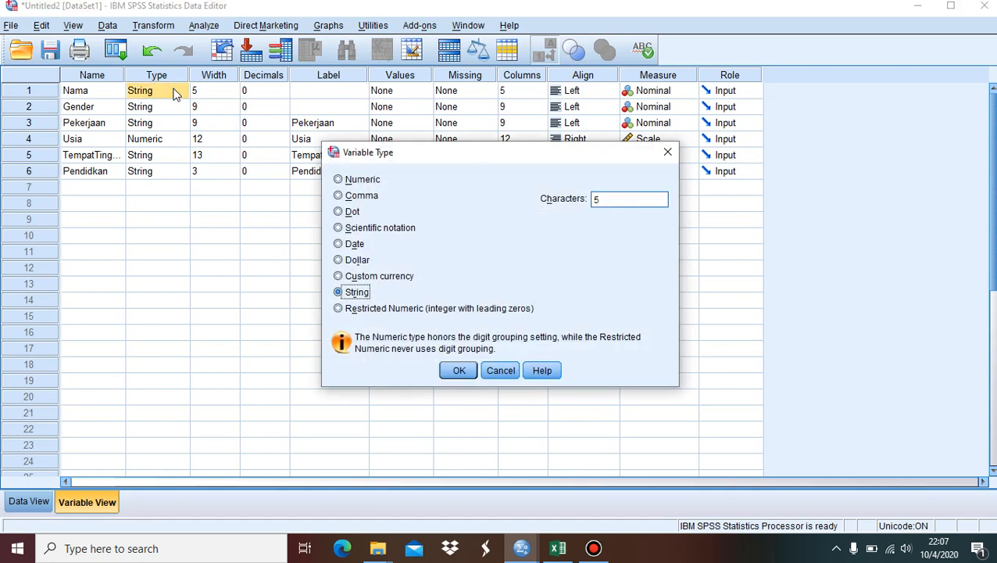
click(666, 153)
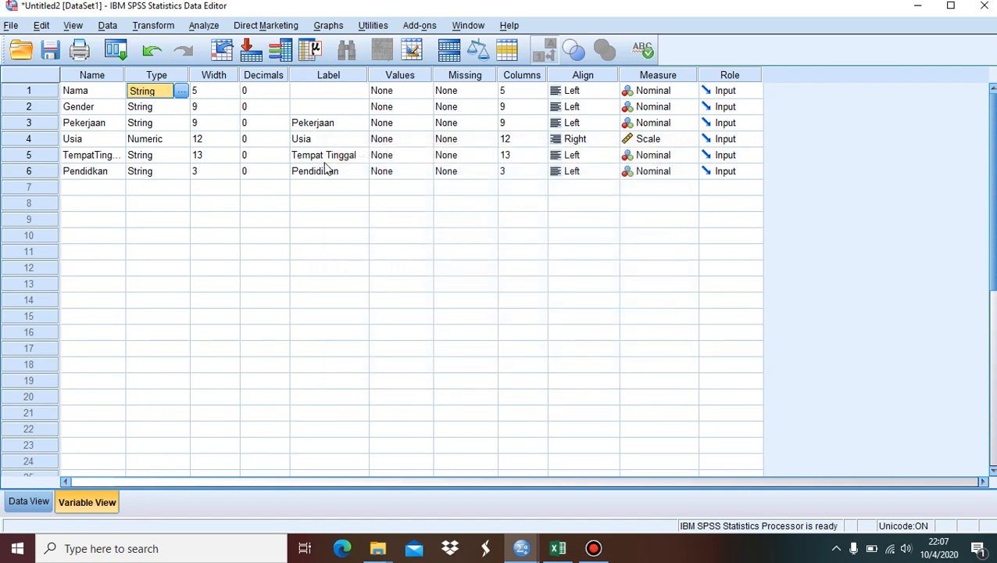
click(153, 139)
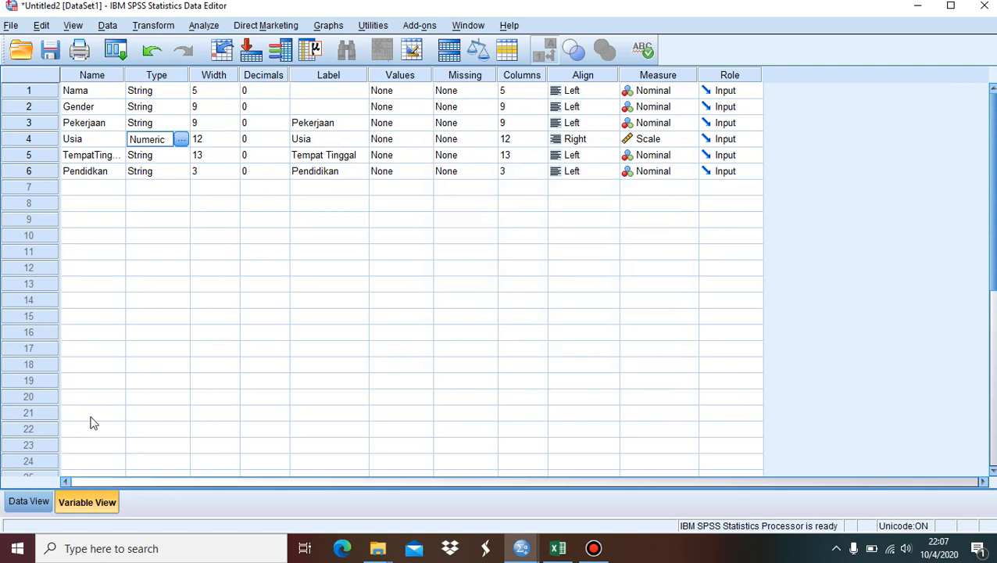
- Examine the entries of the Gender column in the data sheet, from the first case to the last
click(29, 502)
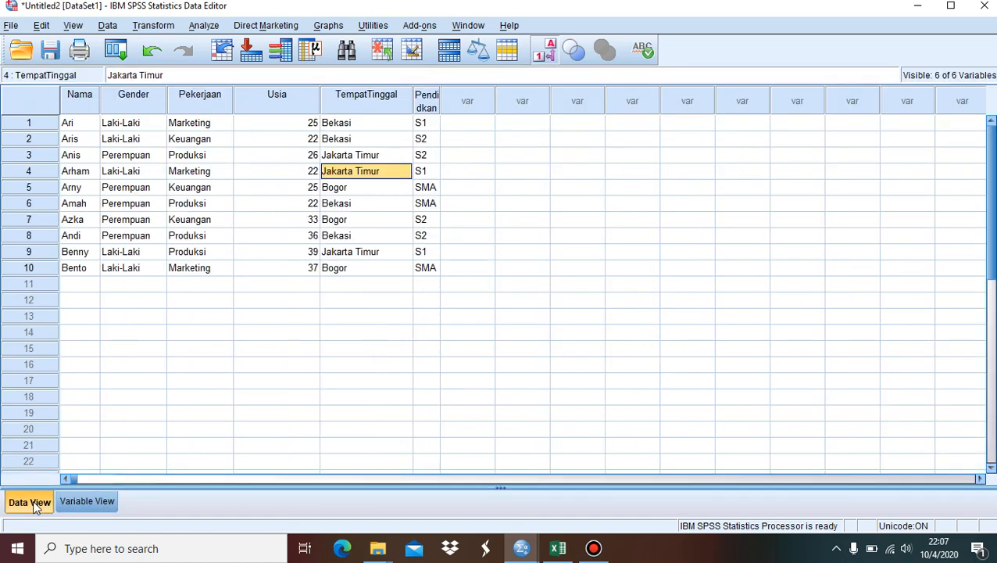
click(136, 127)
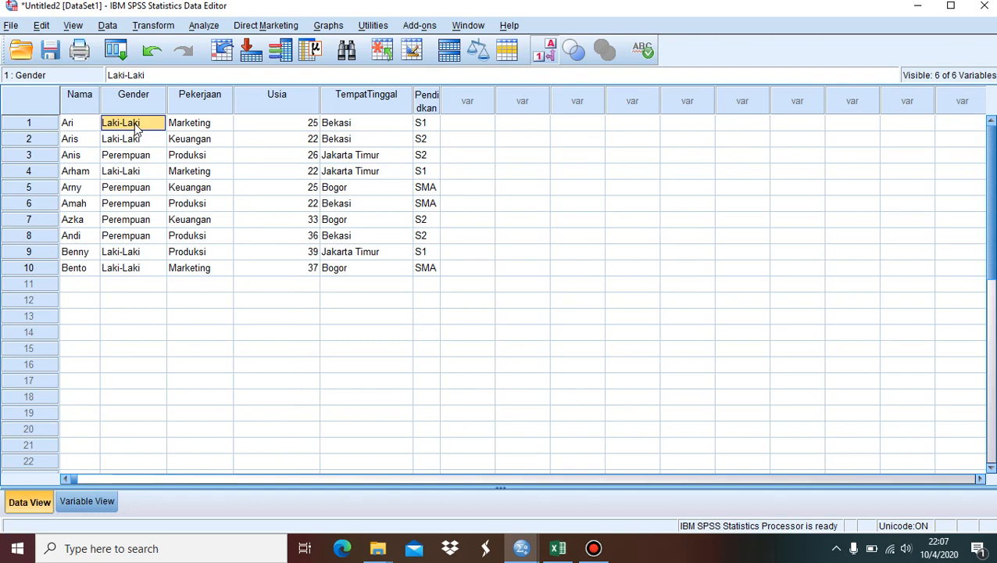
drag(136, 127, 142, 286)
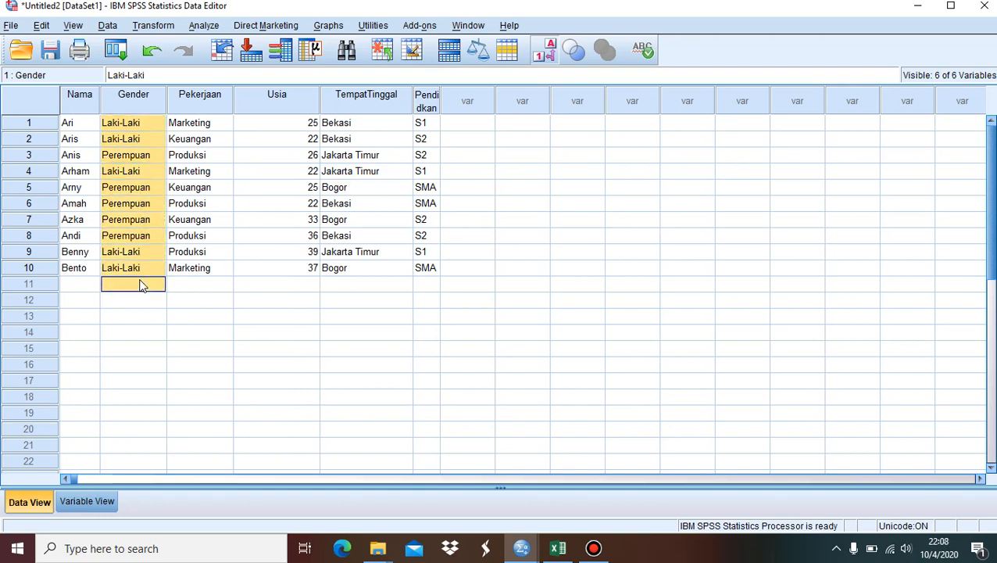
- Start Recode into Same Variables and choose Gender as the variable to recode
click(144, 299)
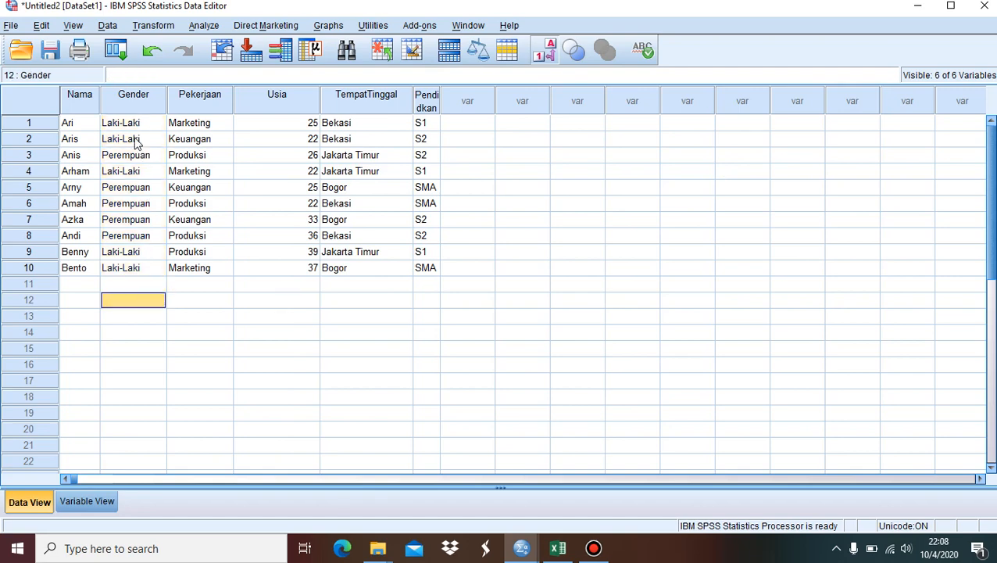
drag(130, 125, 156, 301)
click(191, 299)
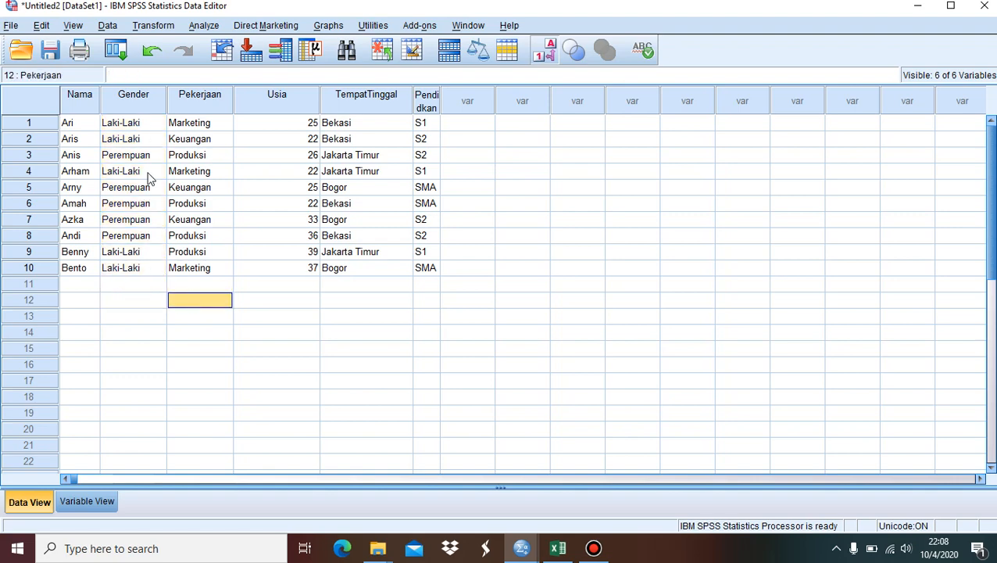
click(151, 26)
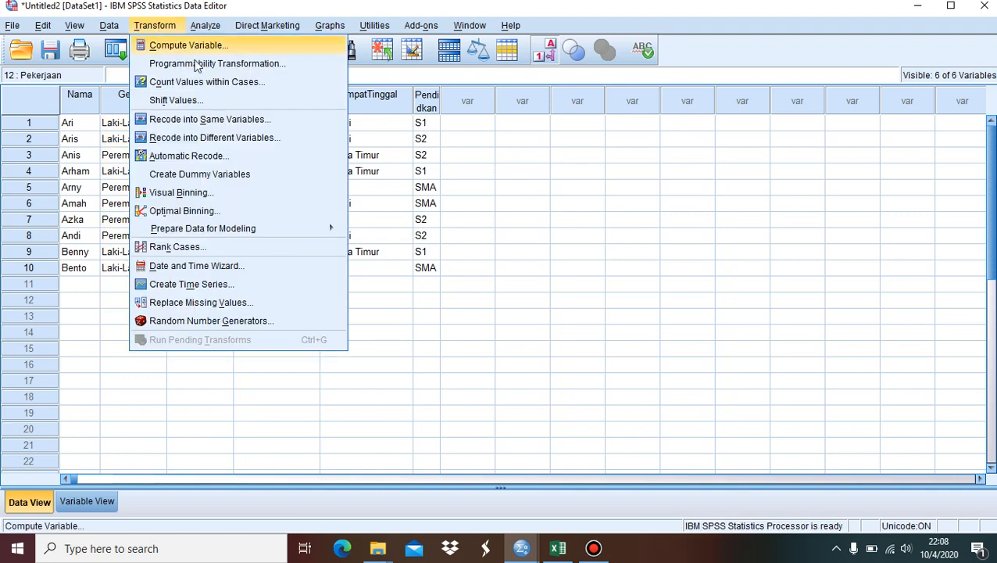
click(265, 127)
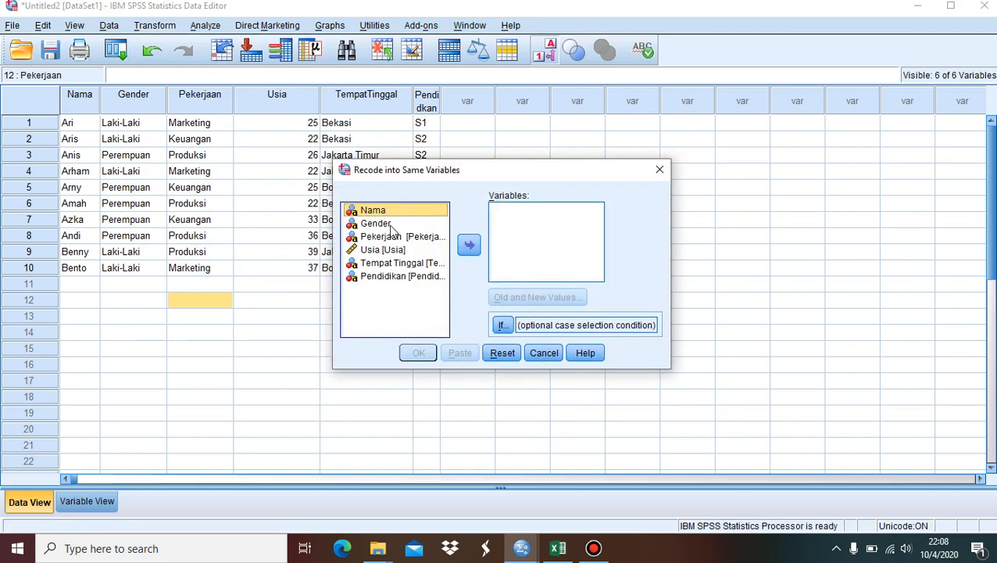
click(387, 224)
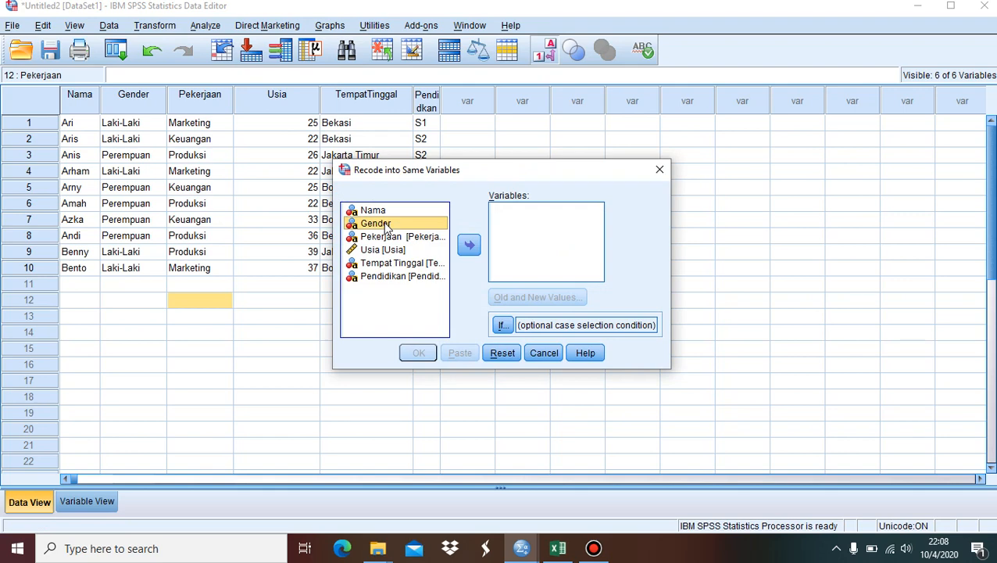
click(471, 248)
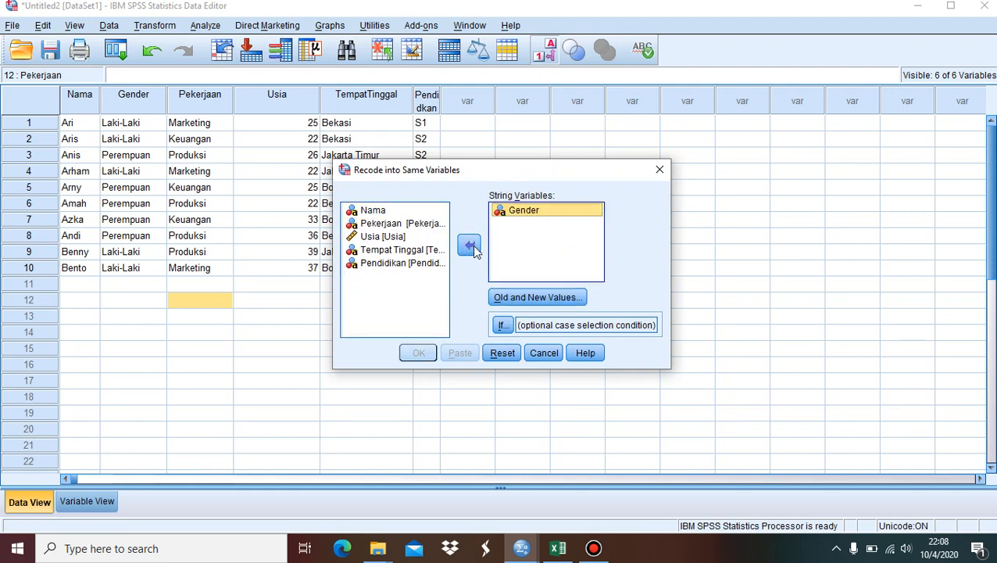
- Add a recode rule for Gender that turns the old value Laki-Laki into 1
click(528, 299)
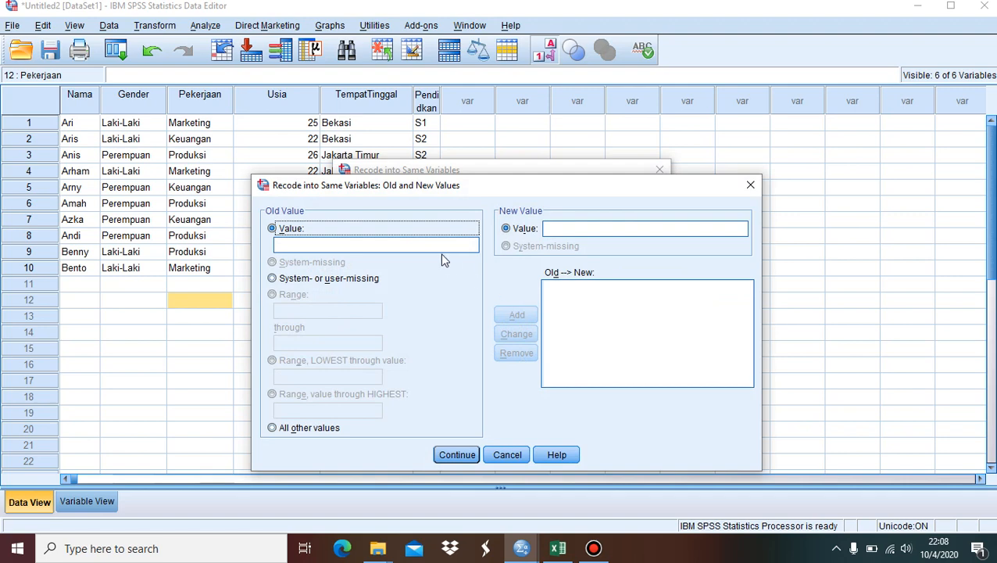
click(437, 247)
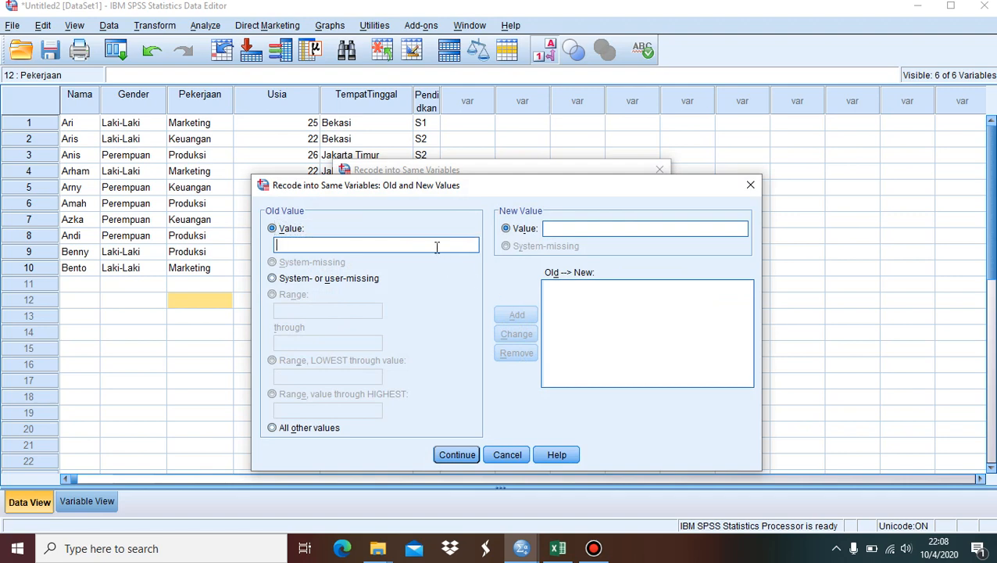
text(Laki-Laki)
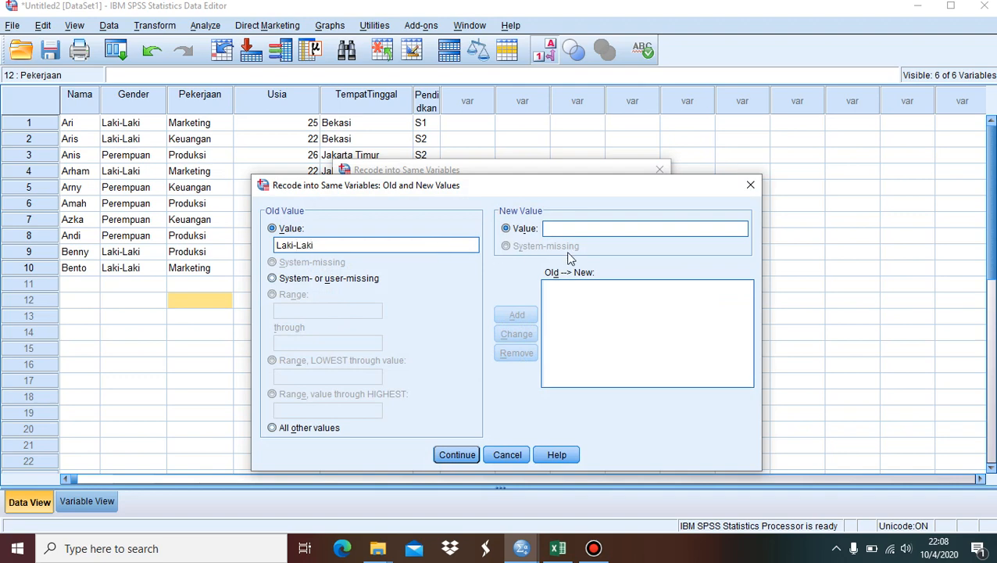
click(602, 229)
text(1)
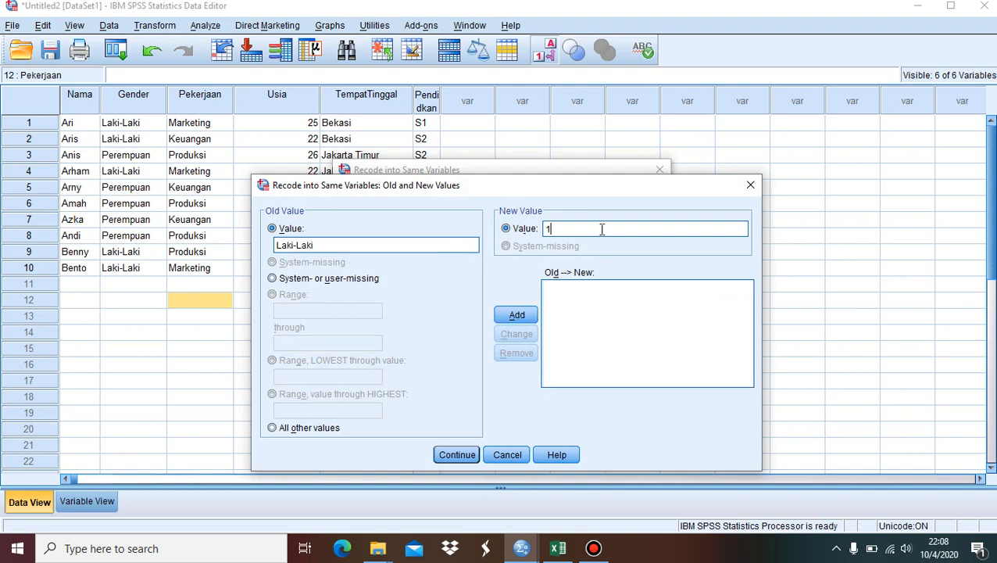
click(515, 314)
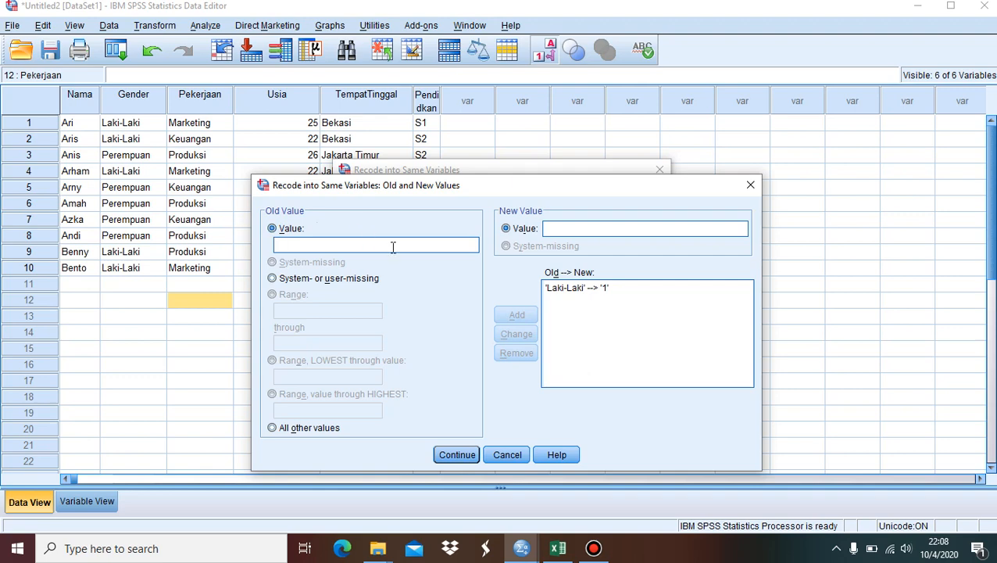
- Add a second recode rule that turns the old value perempuan into 2
text(perempuan)
click(599, 226)
text(2)
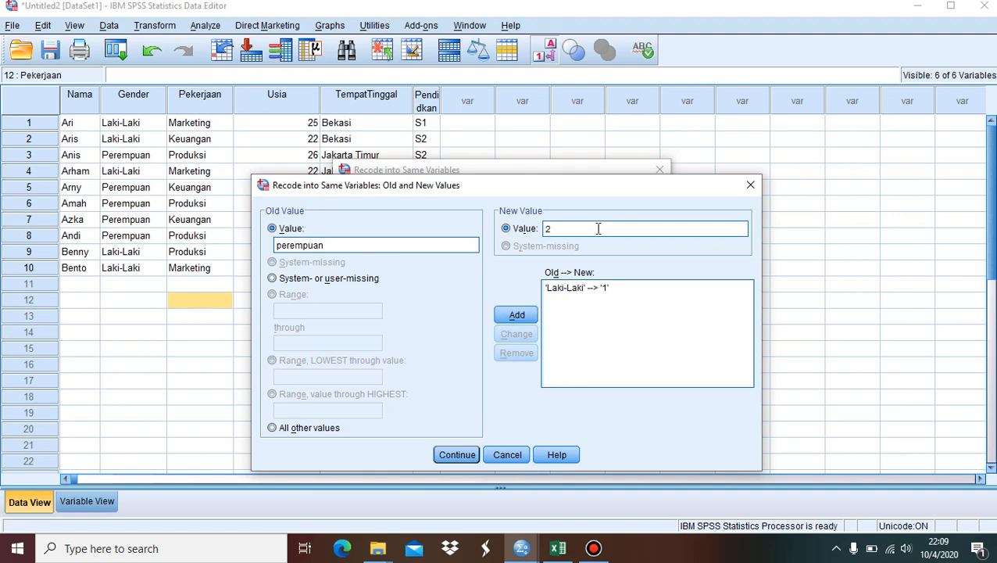
click(521, 314)
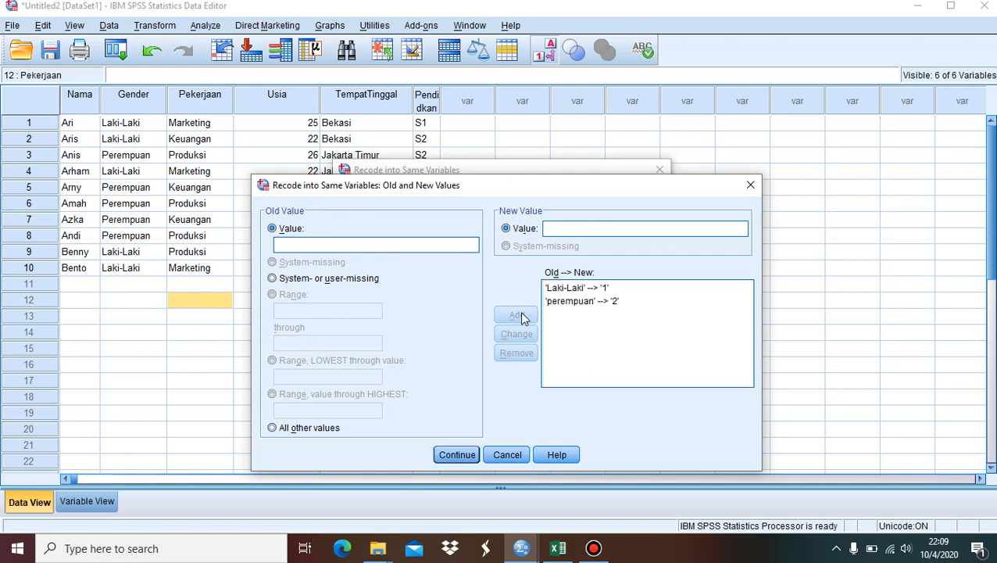
- Run the Gender recode and close the output viewer without saving its contents
click(453, 458)
click(420, 354)
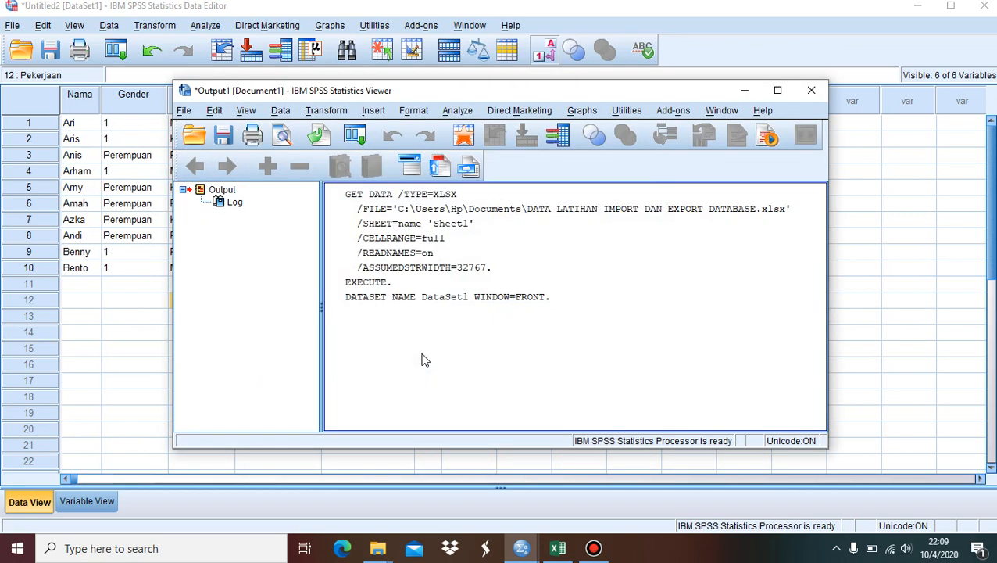
click(812, 92)
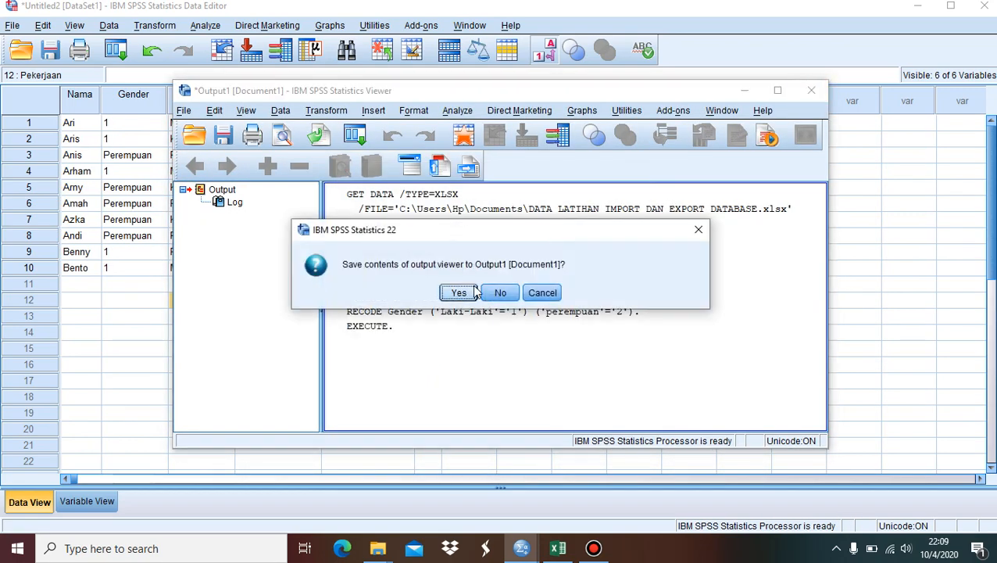
click(498, 292)
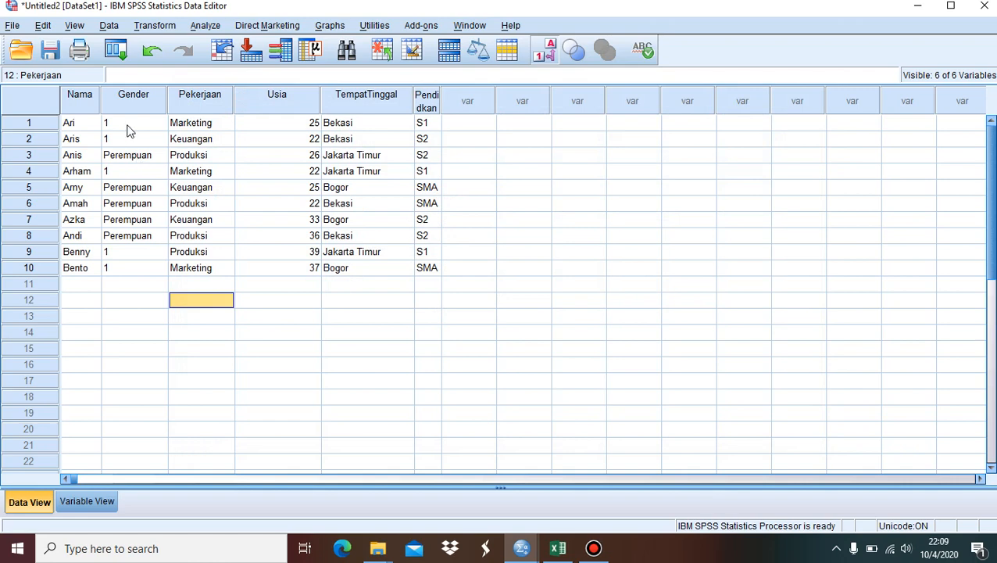
- Check the Gender column for entries that are recoded and entries that still hold text
drag(128, 127, 150, 300)
click(191, 304)
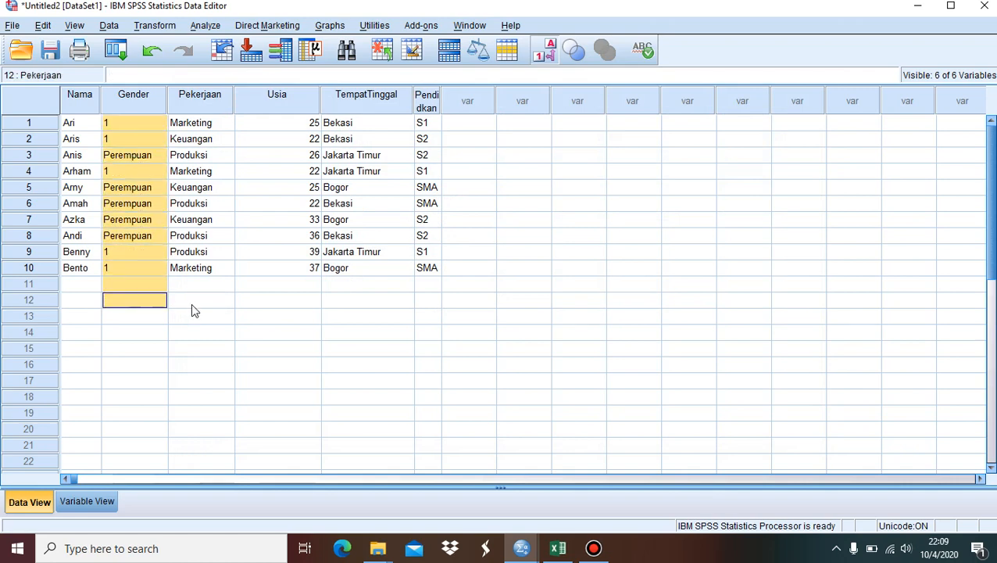
click(121, 129)
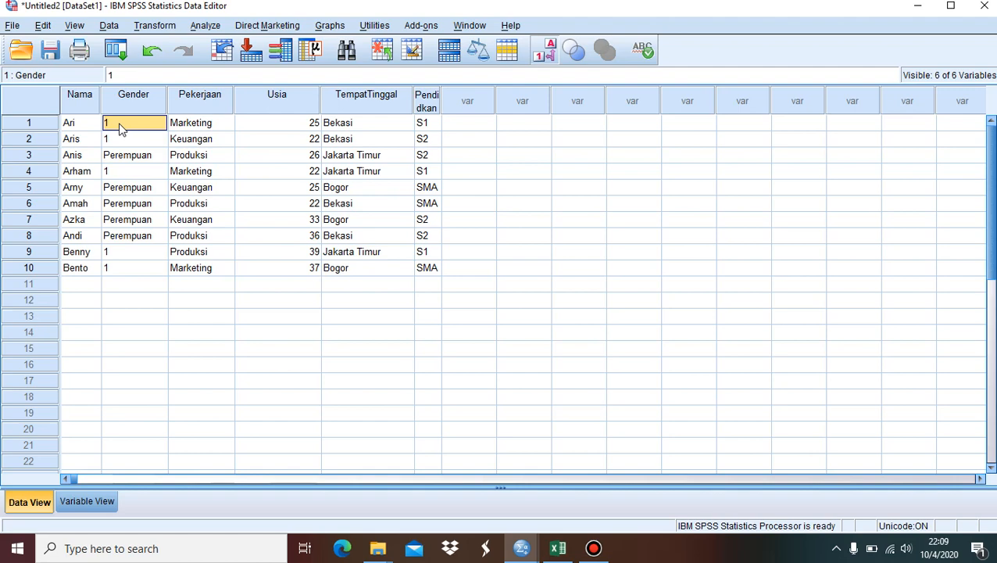
click(137, 161)
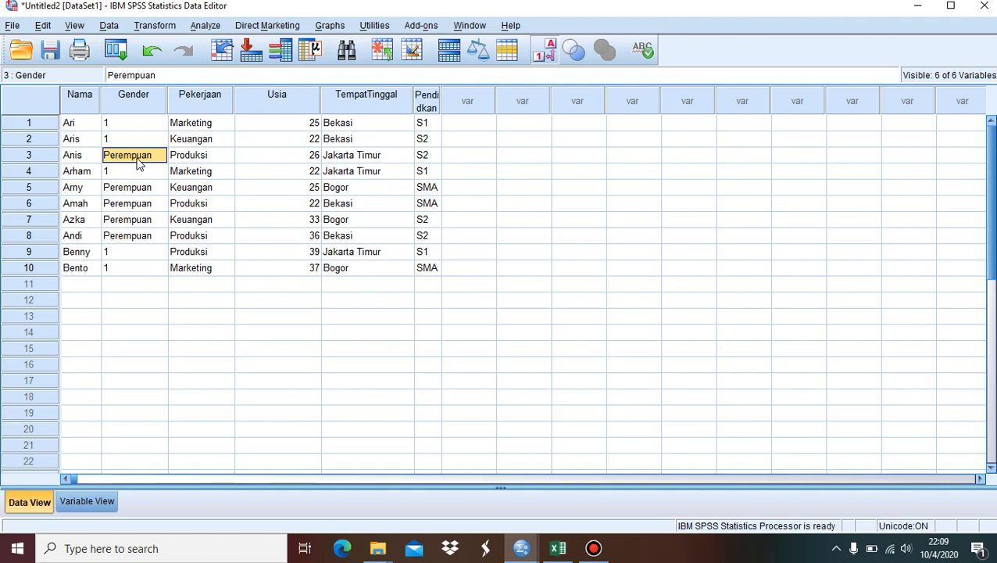
- Reopen the old and new values of the Gender recode and remove the rule for perempuan
click(154, 25)
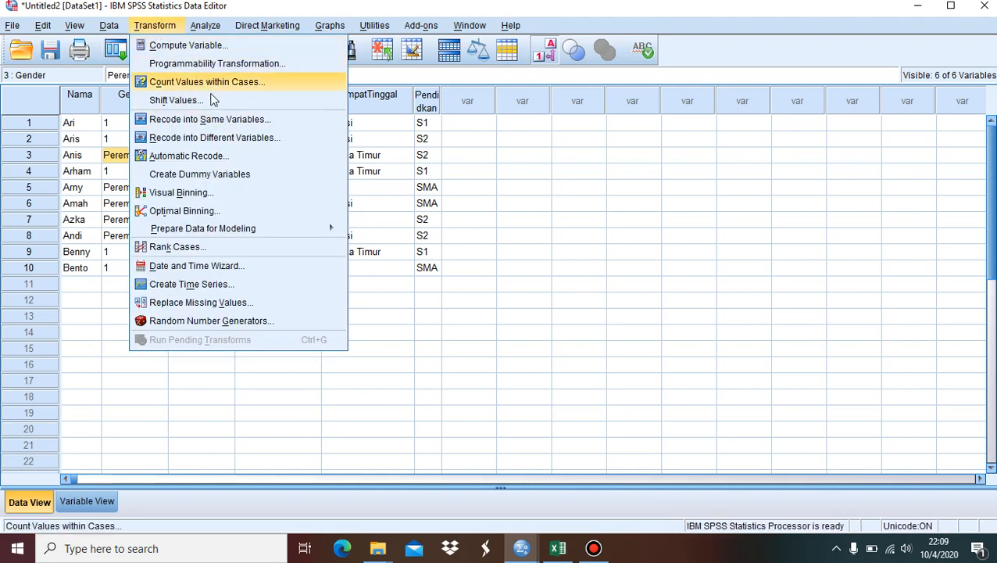
click(233, 120)
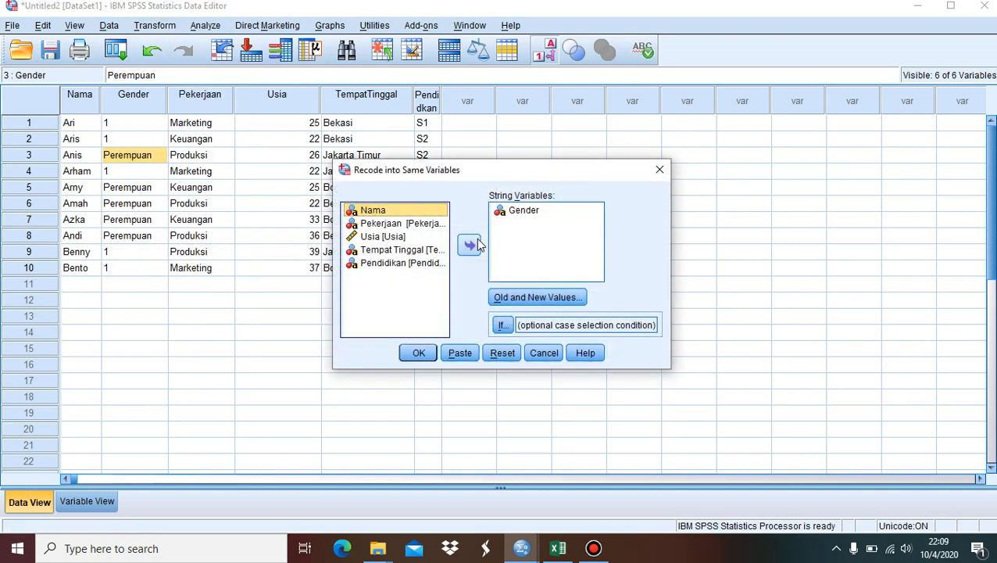
click(524, 226)
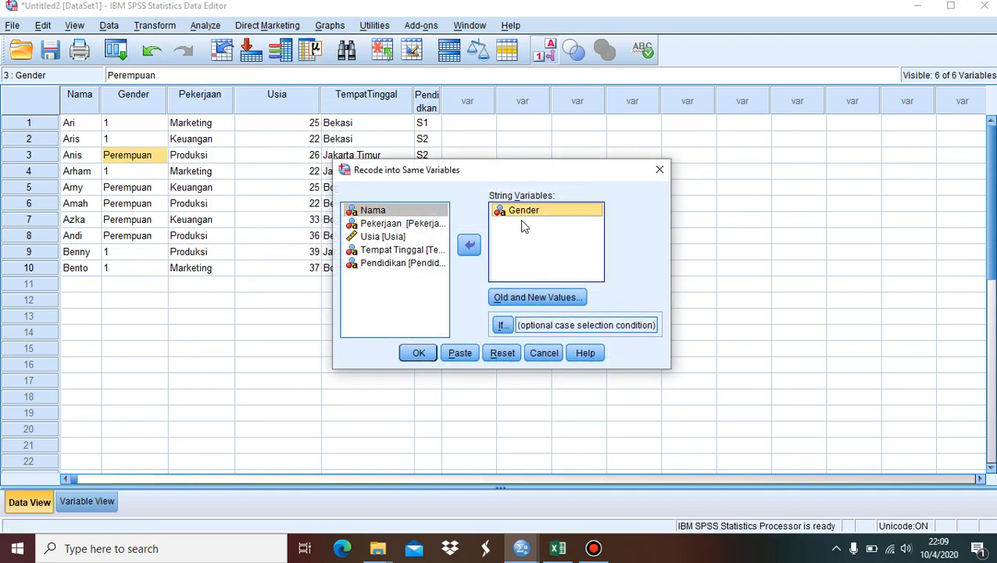
click(539, 297)
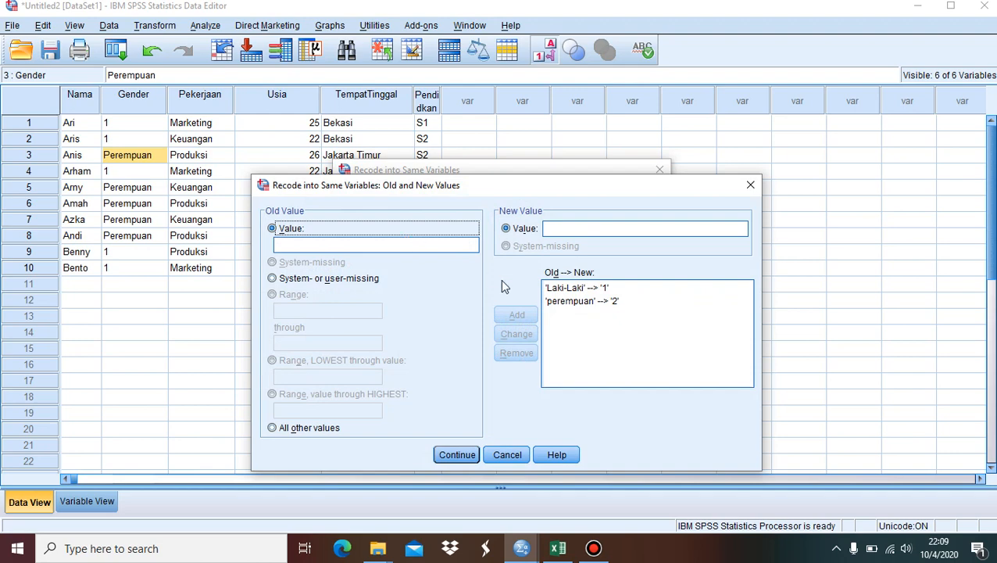
click(551, 301)
click(521, 352)
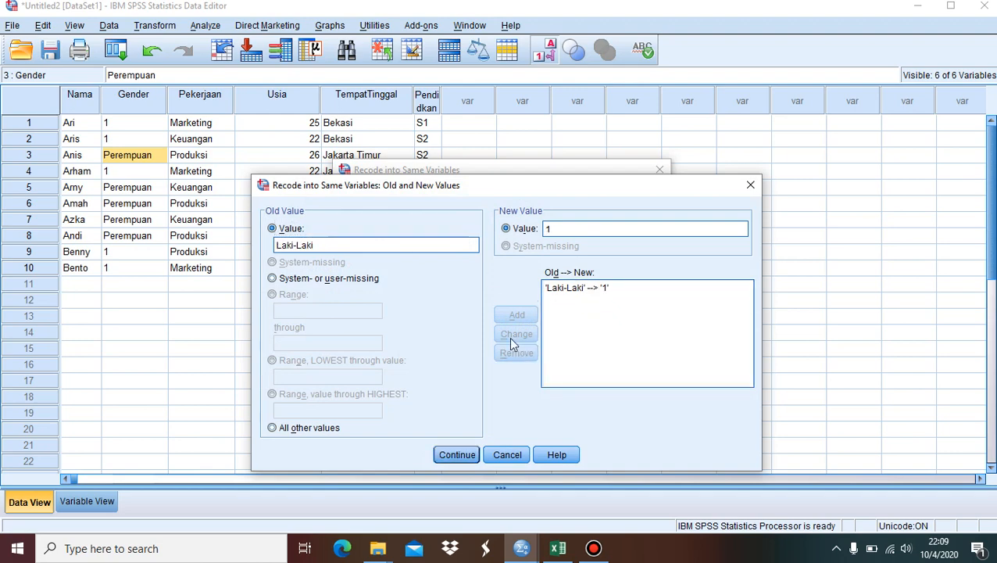
- Add a recode rule that turns the old value Perempuan, with a capital P, into 2
triple_click(433, 244)
key(BackSpace)
text(Perempuan)
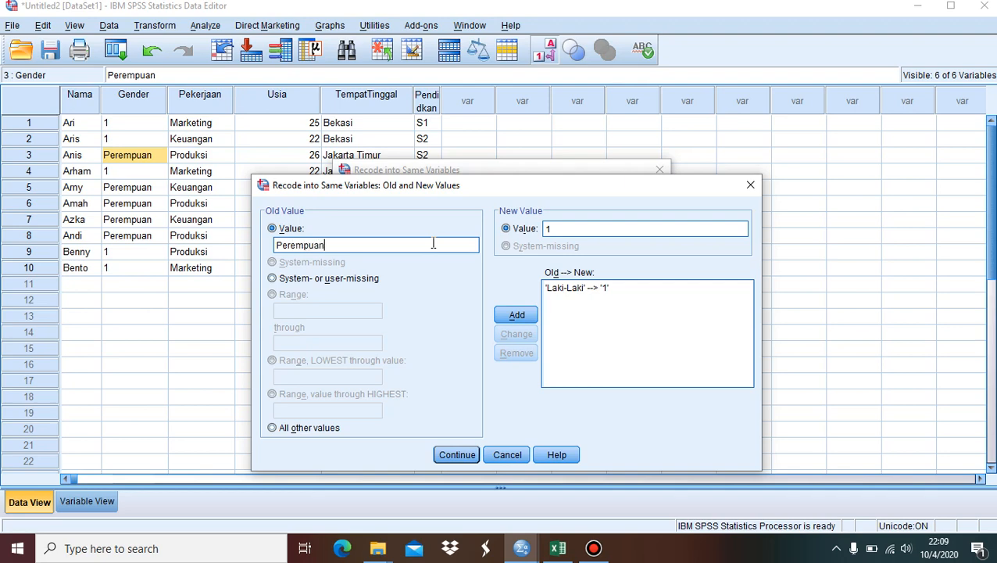
double_click(576, 228)
key(BackSpace)
text(2)
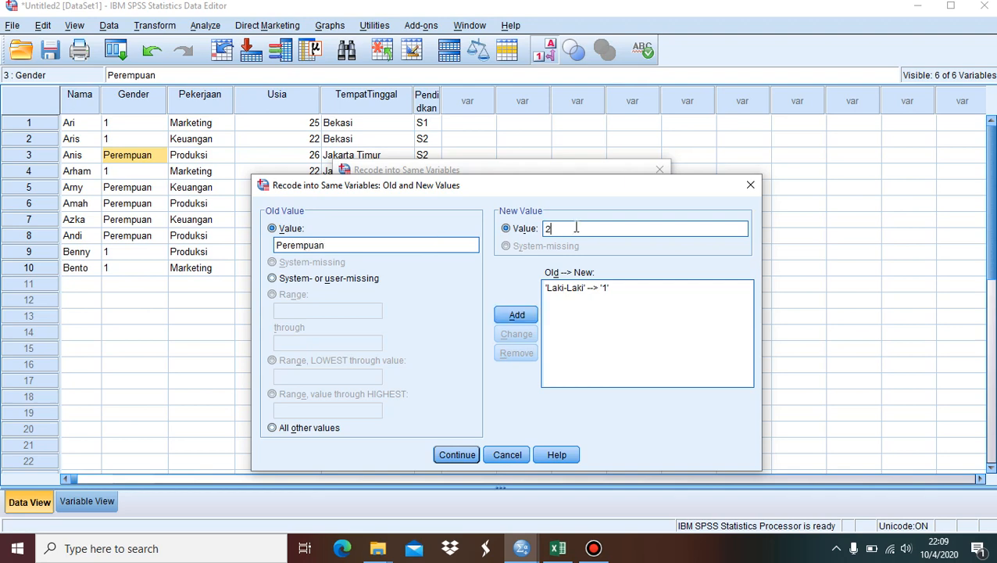
click(528, 321)
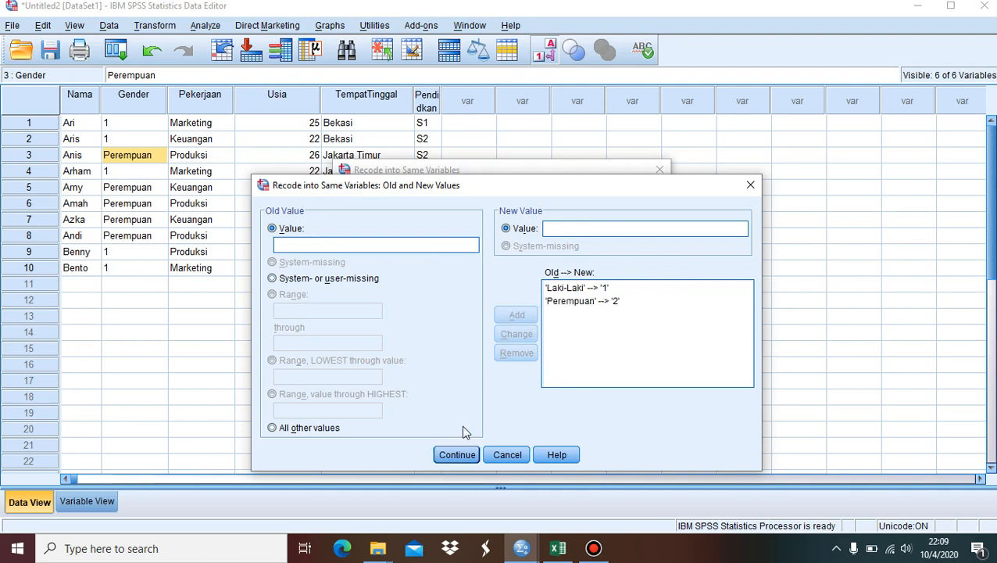
- Run the corrected Gender recode, discard the output viewer contents, and check the codes of the first and third cases
click(457, 455)
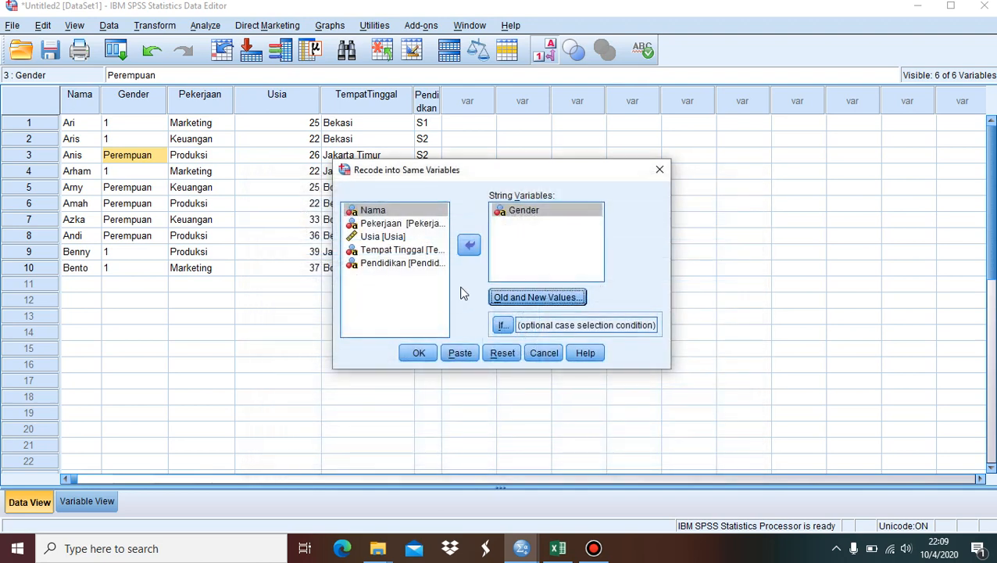
click(420, 353)
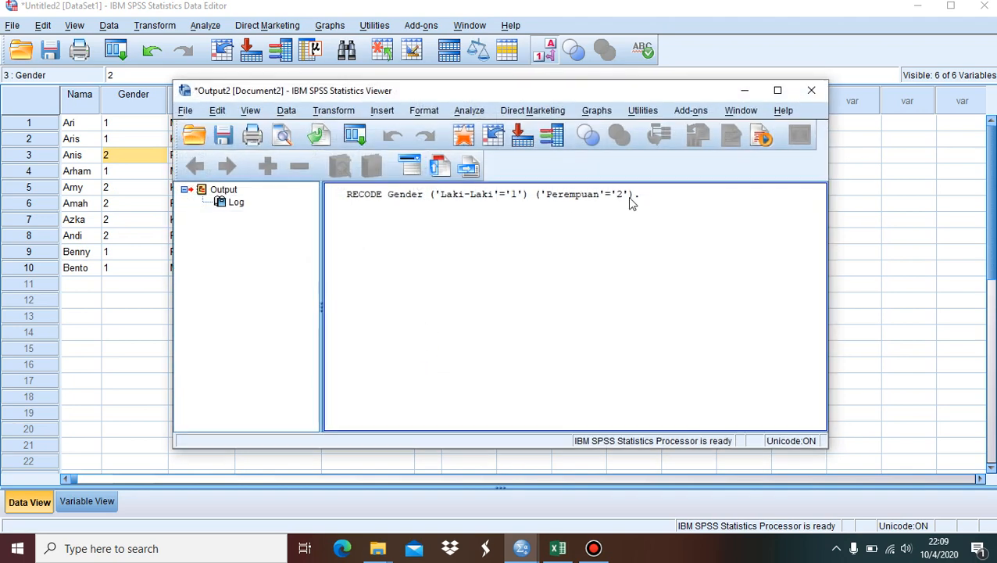
click(811, 92)
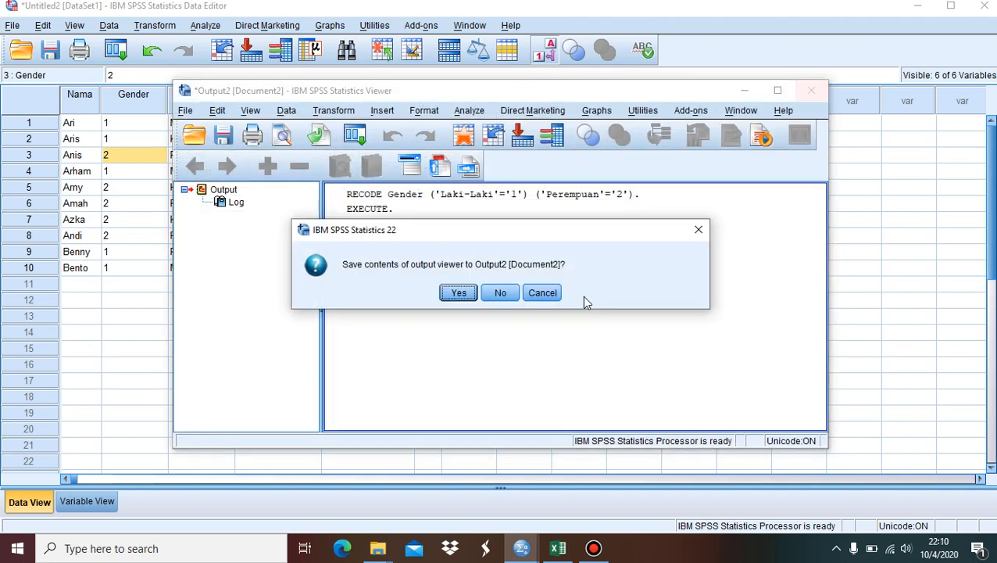
click(500, 294)
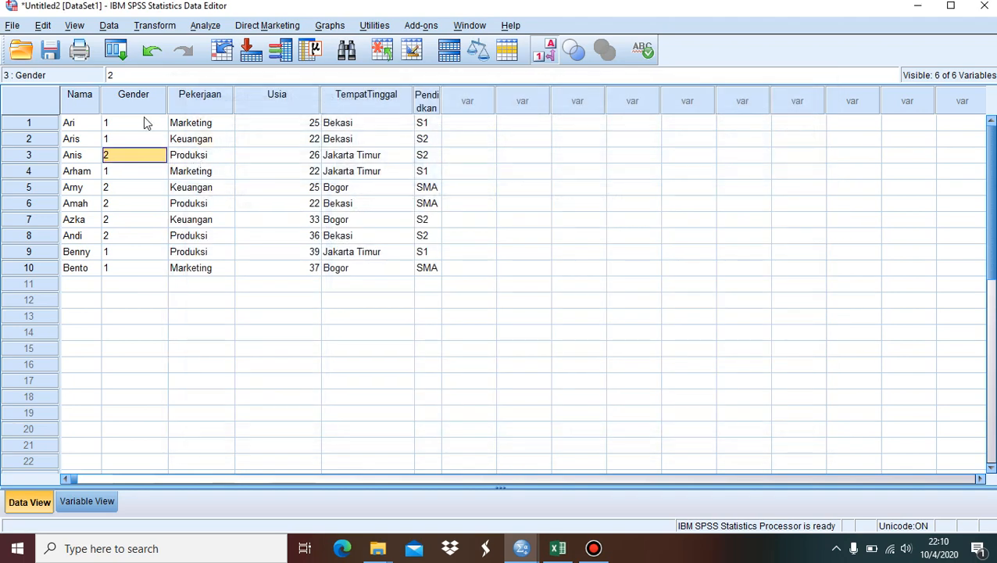
click(145, 123)
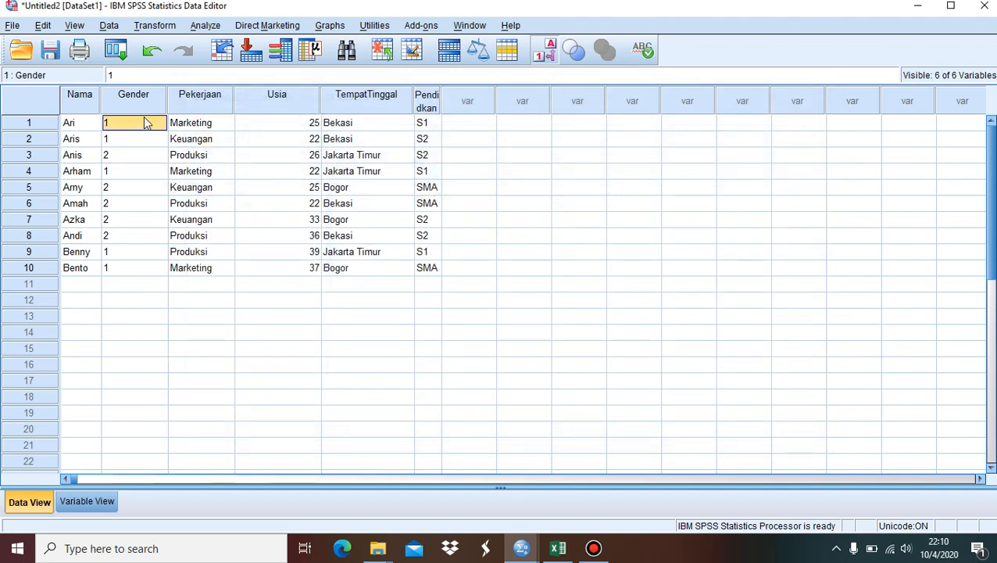
click(136, 161)
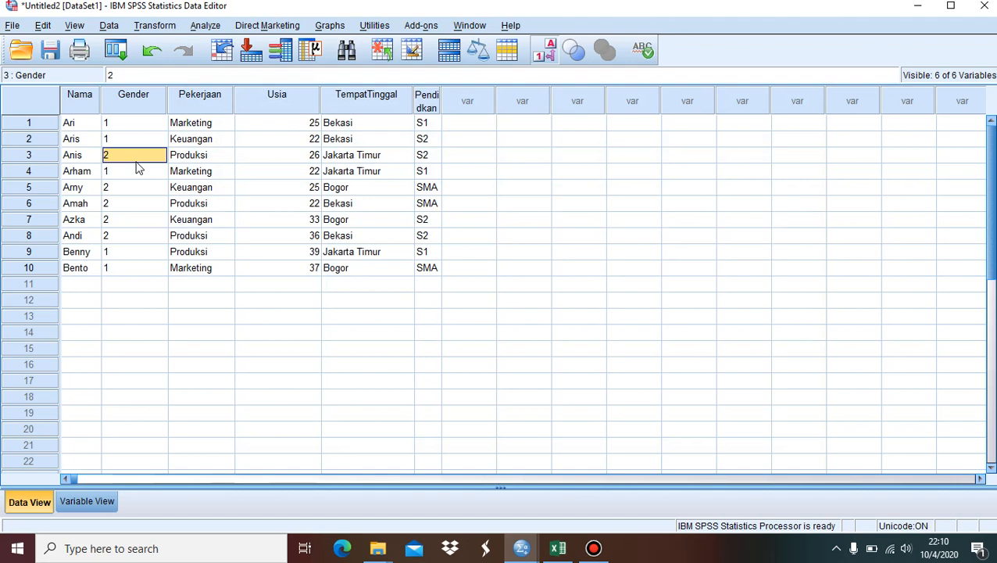
- Change the Gender variable's type to Numeric and return to the data sheet
click(92, 498)
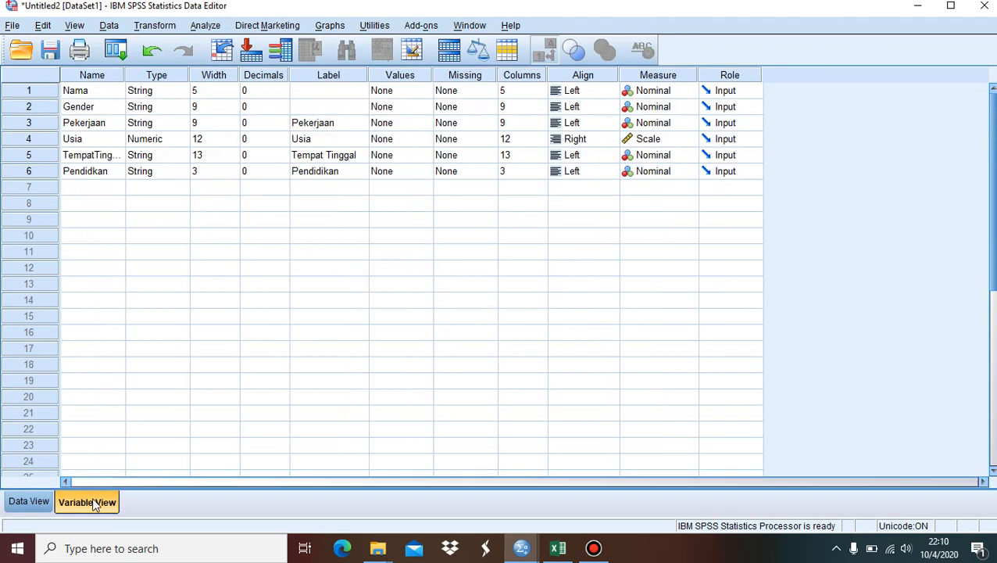
click(178, 108)
click(182, 106)
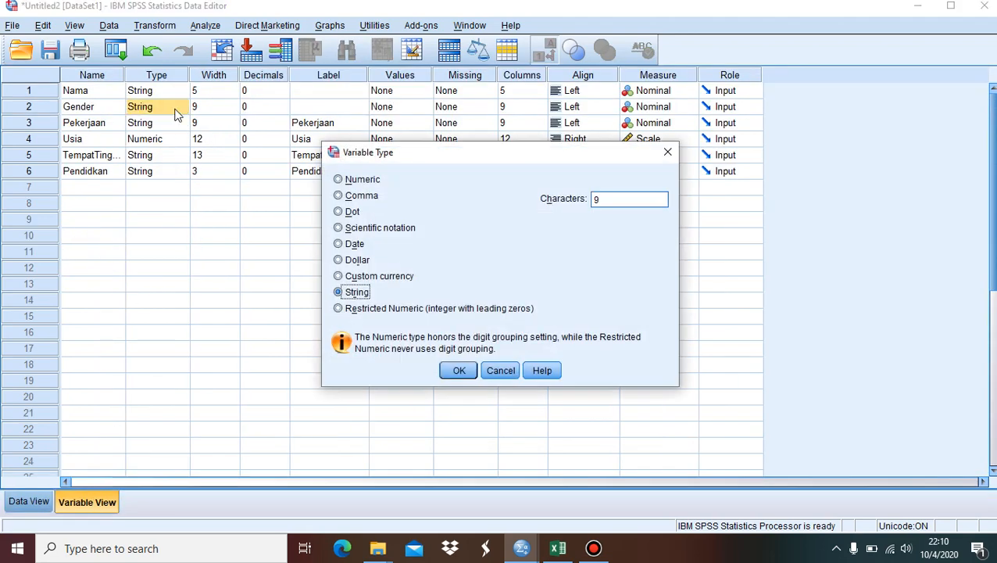
click(348, 180)
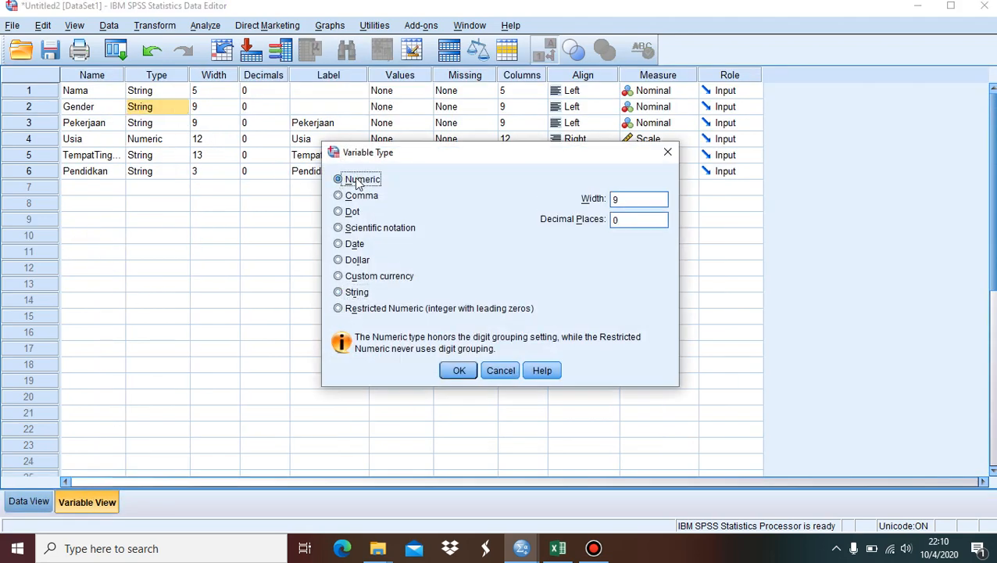
click(459, 370)
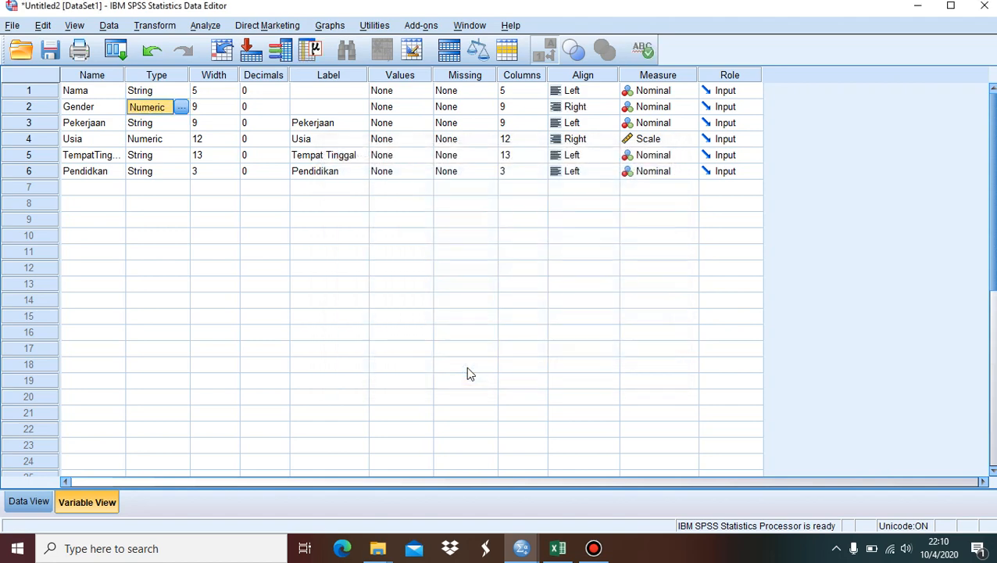
click(161, 284)
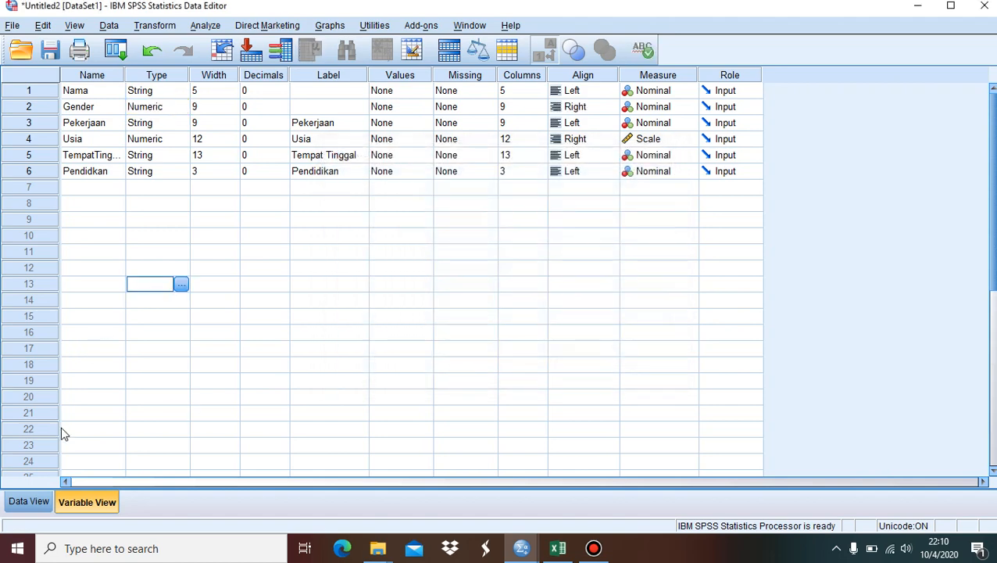
click(28, 505)
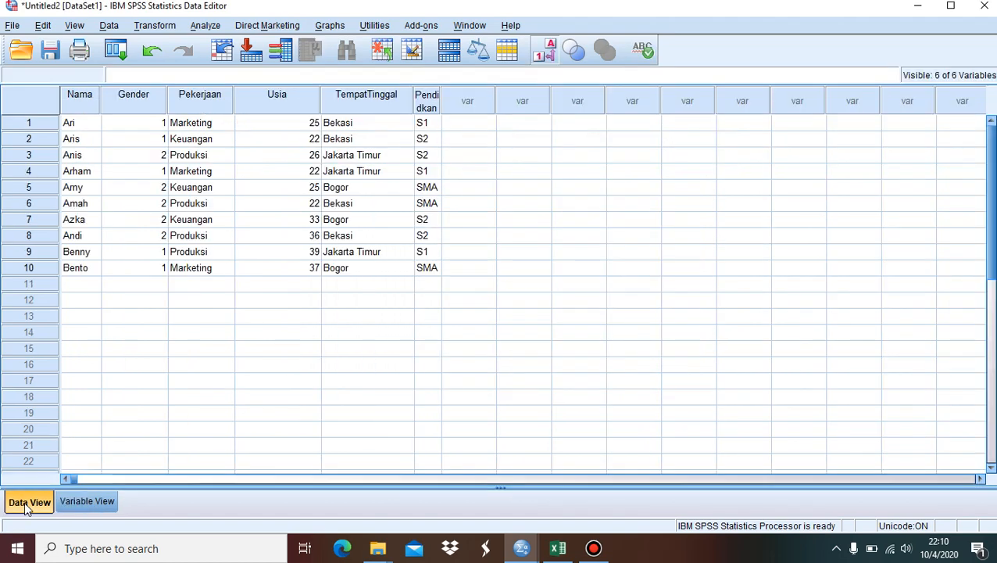
- Set up Recode into Same Variables with Pekerjaan as the variable in place of Gender
click(194, 126)
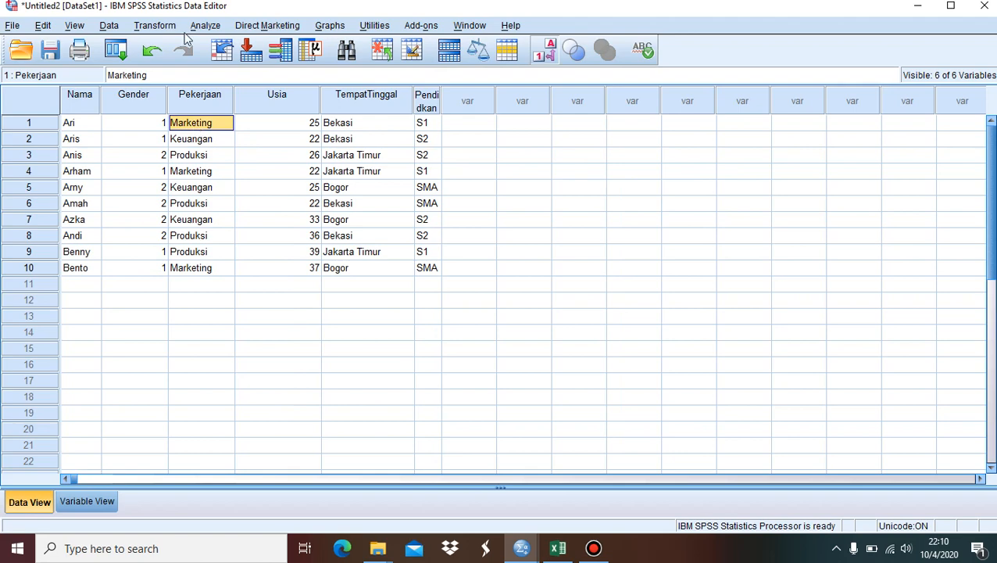
click(163, 28)
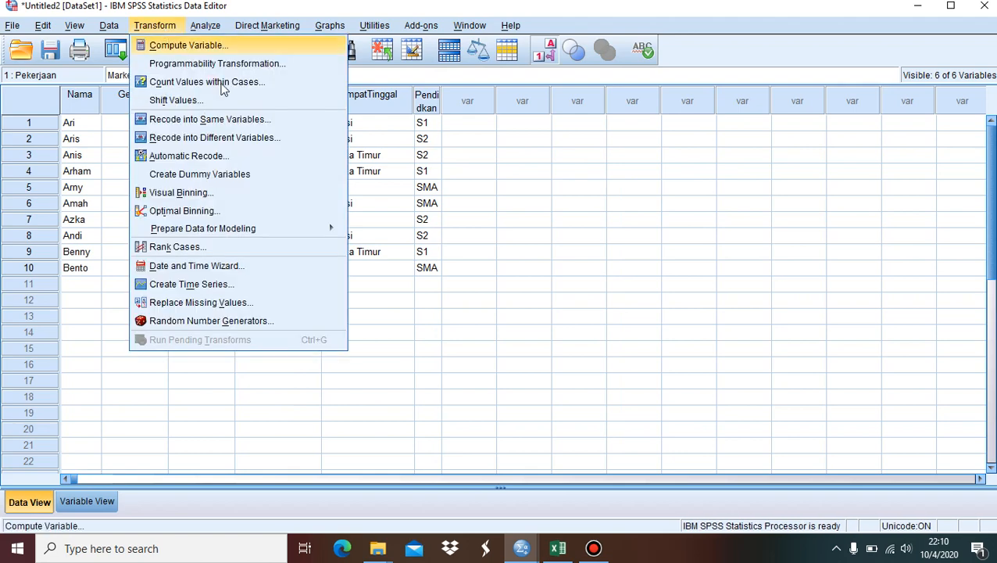
click(253, 122)
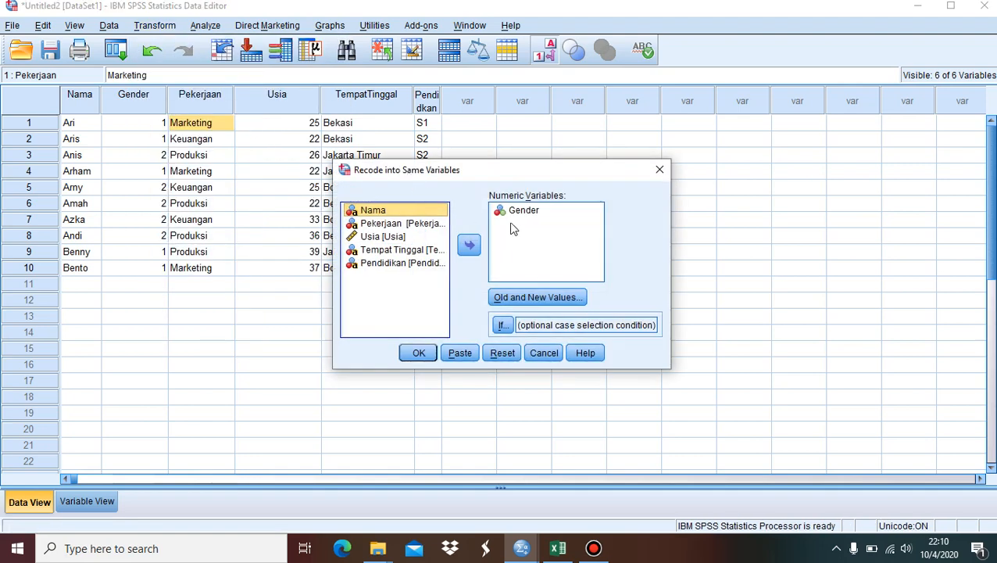
click(522, 211)
click(469, 244)
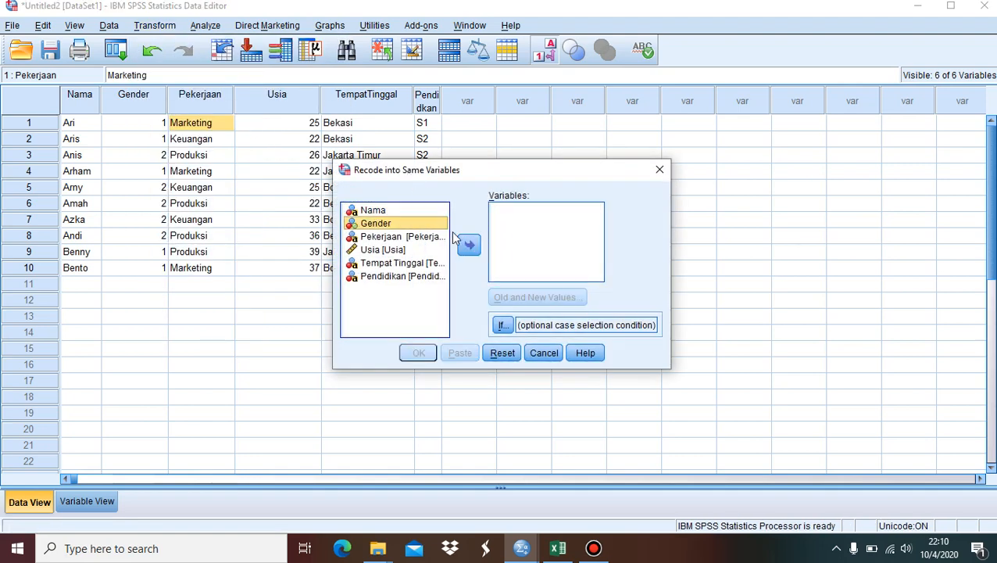
click(421, 238)
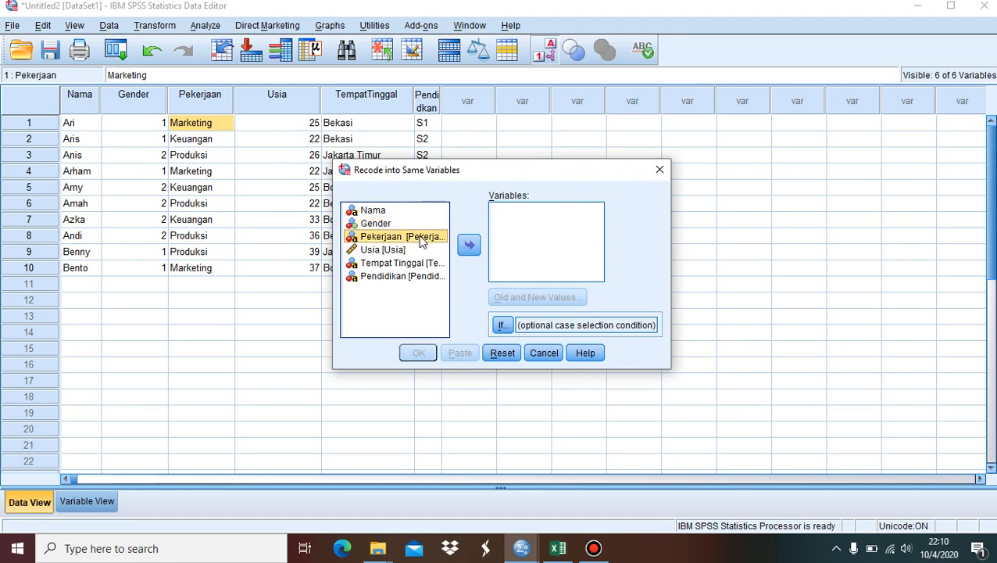
click(468, 247)
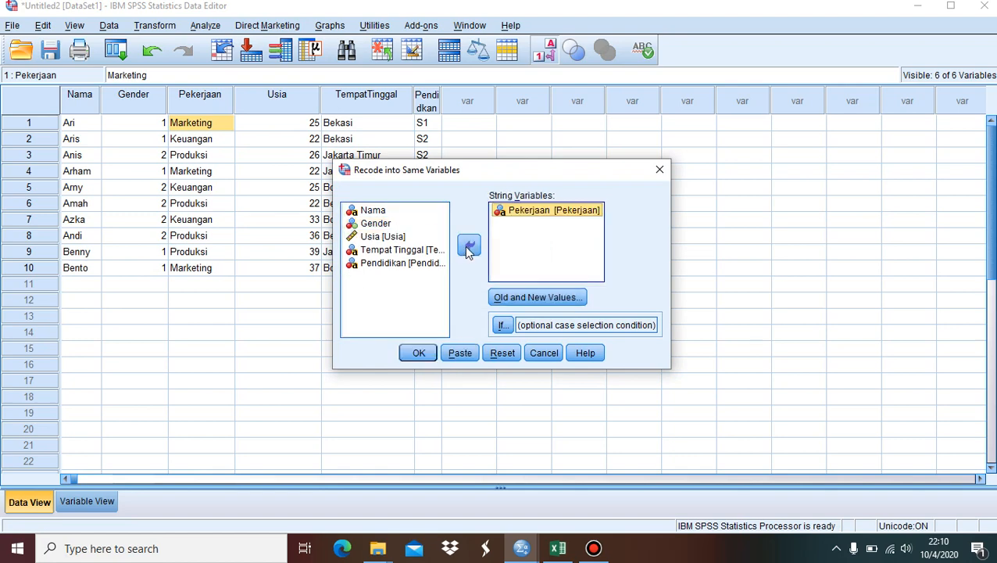
- Open the old and new values of the Pekerjaan recode and remove the leftover Laki-Laki and Perempuan rules
click(550, 297)
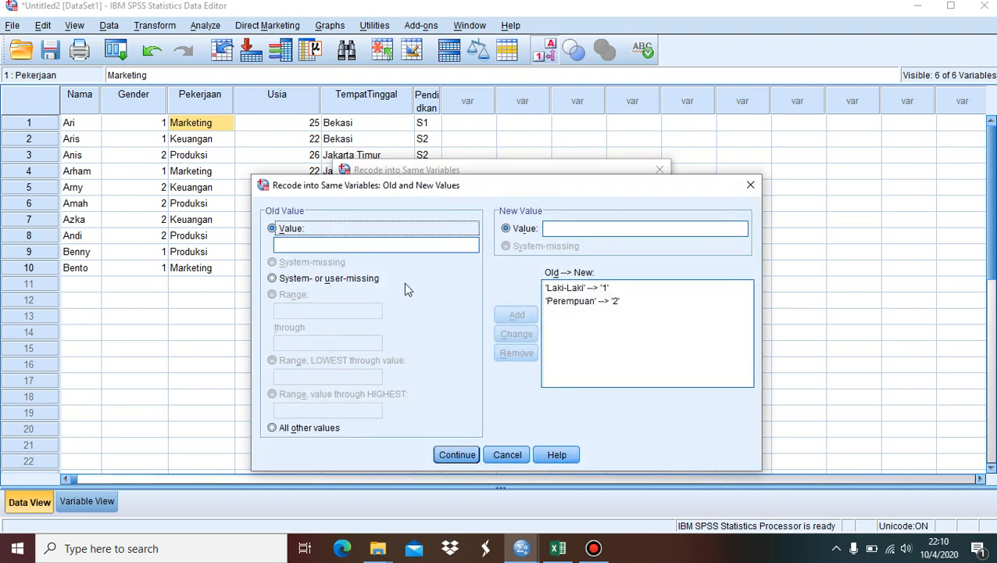
click(385, 243)
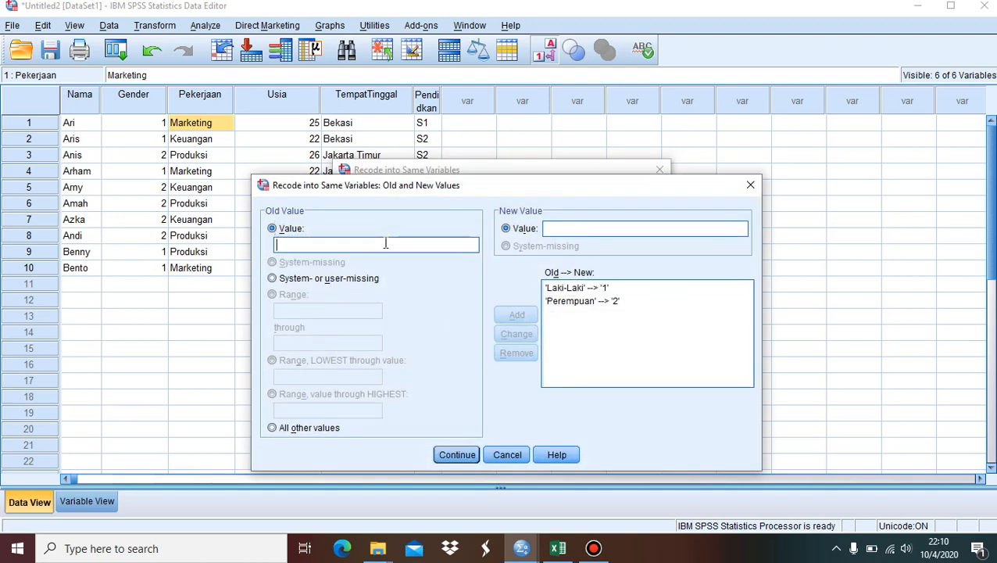
click(556, 288)
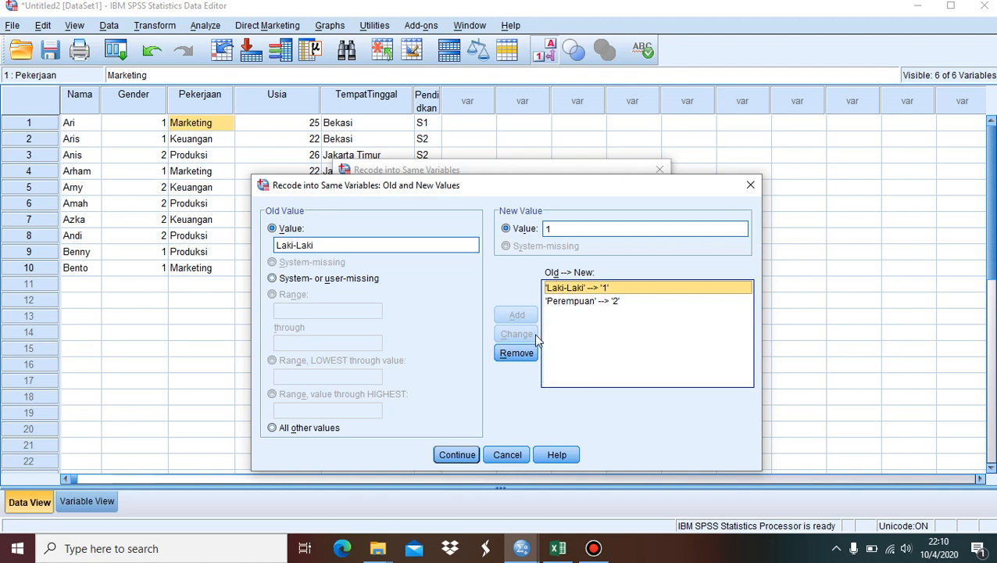
click(516, 352)
click(560, 294)
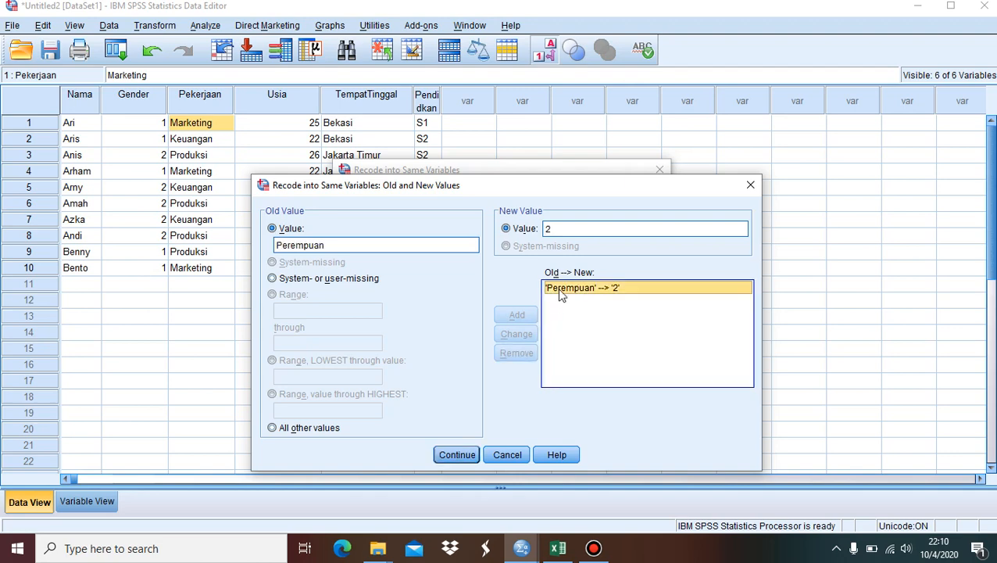
click(519, 352)
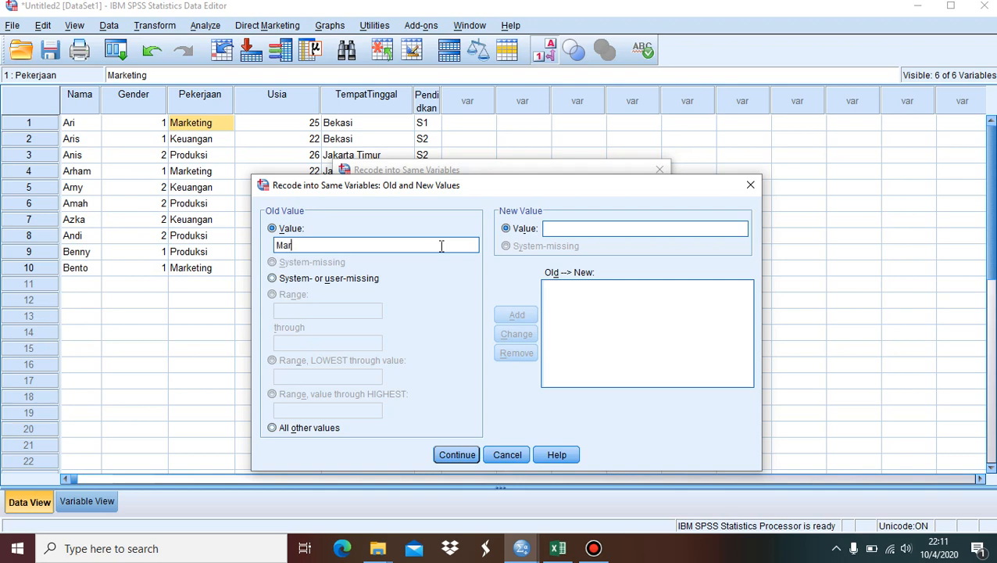
- Add recode rules that turn Marketing into 1 and Keuangan into 2
text(g)
click(588, 229)
text(1)
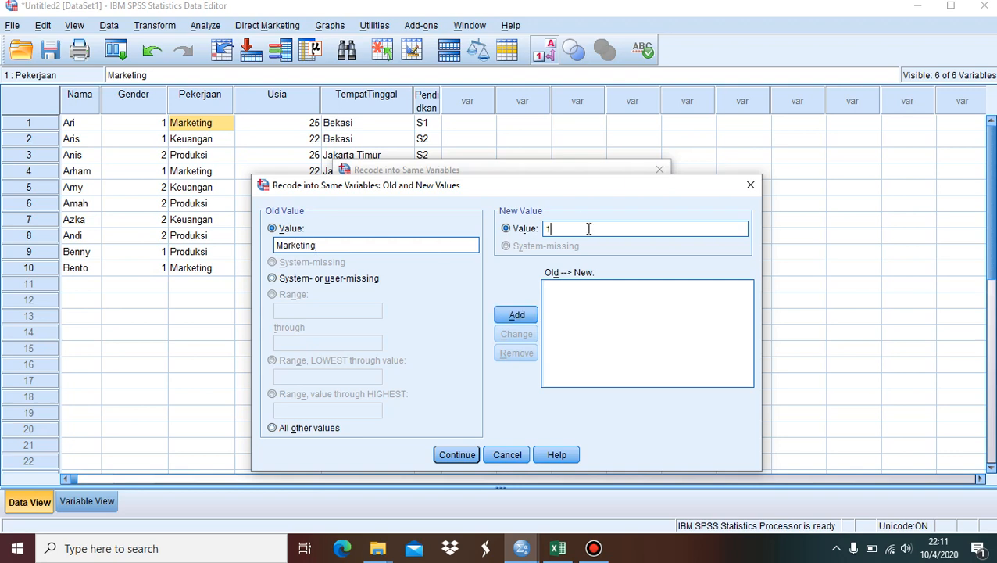
click(518, 316)
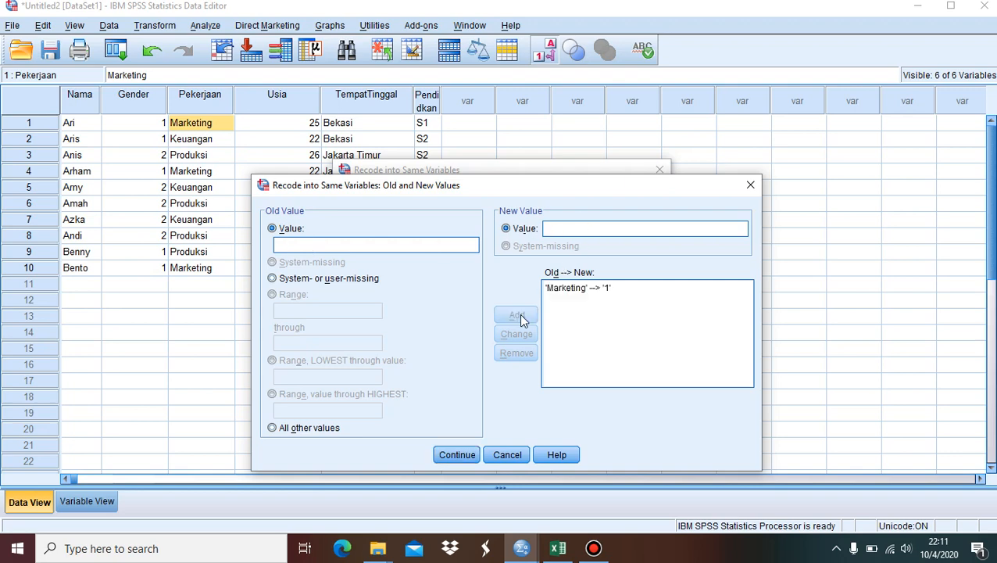
click(454, 245)
text(Keuang)
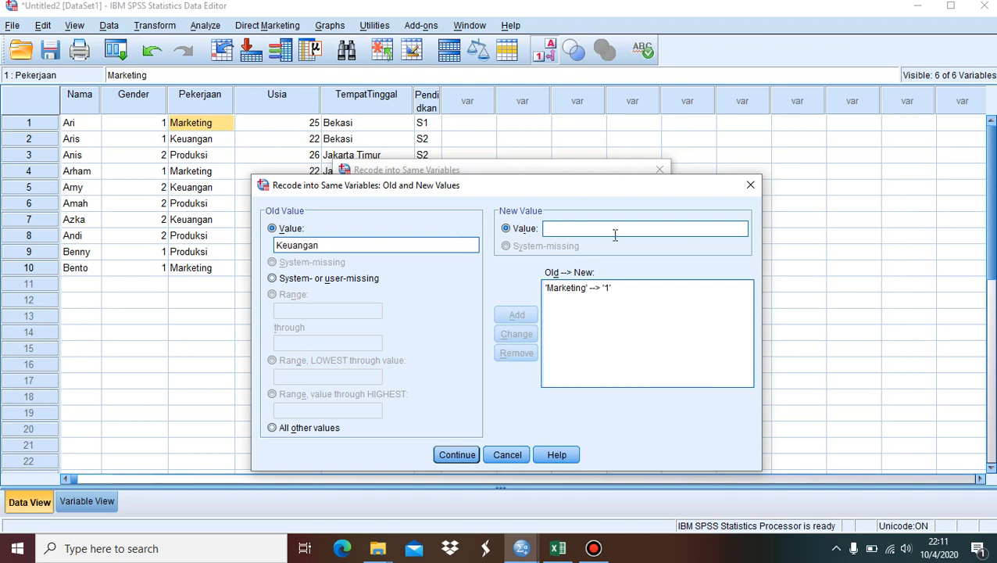
text(2)
click(516, 316)
- Add a recode rule that turns Produksi into 3 and accept the set of old and new values
click(455, 243)
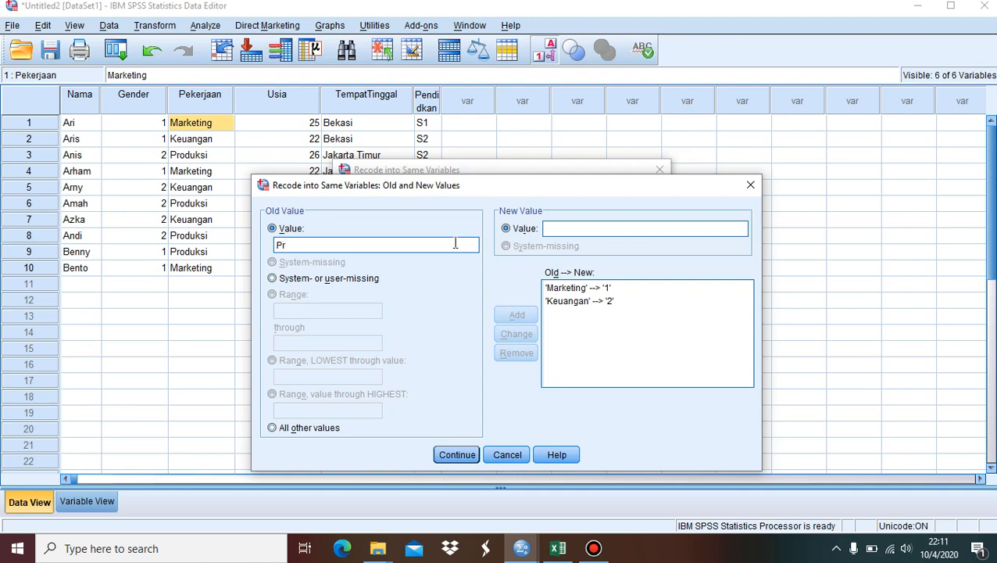
text(Produksi)
click(598, 226)
text(3)
click(517, 314)
click(456, 454)
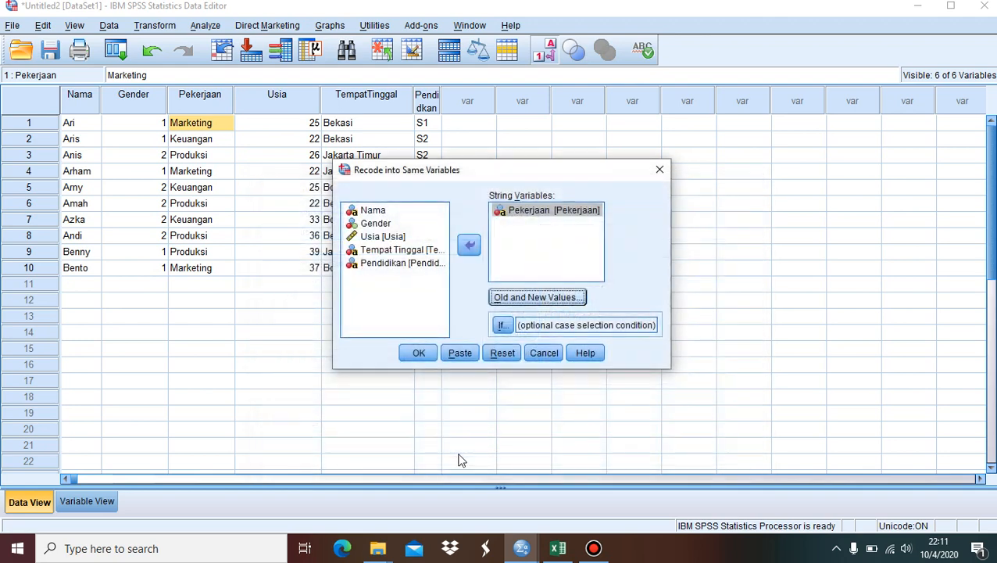
- Run the Pekerjaan recode, discard the output viewer contents, and check the codes of the first three cases
click(422, 355)
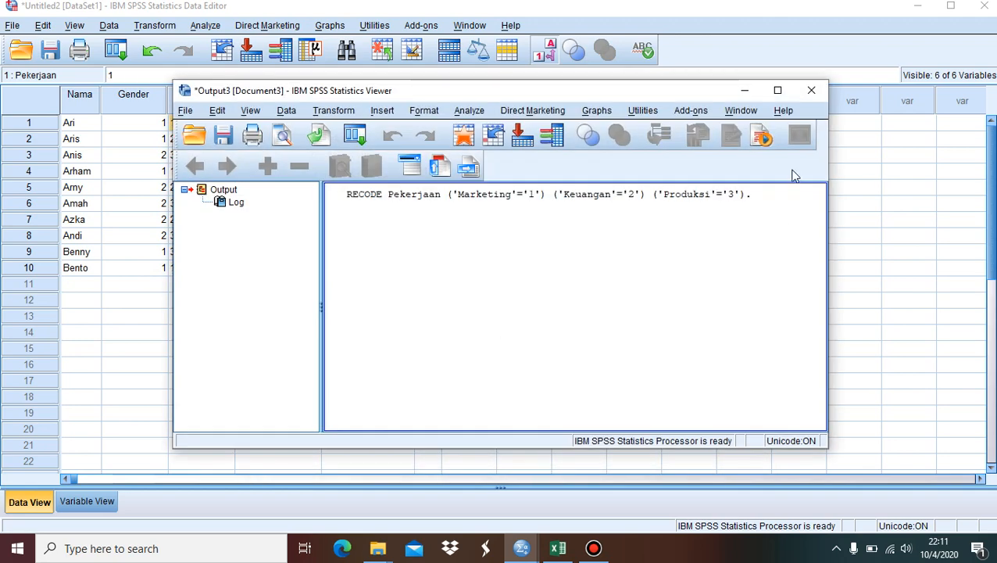
click(812, 90)
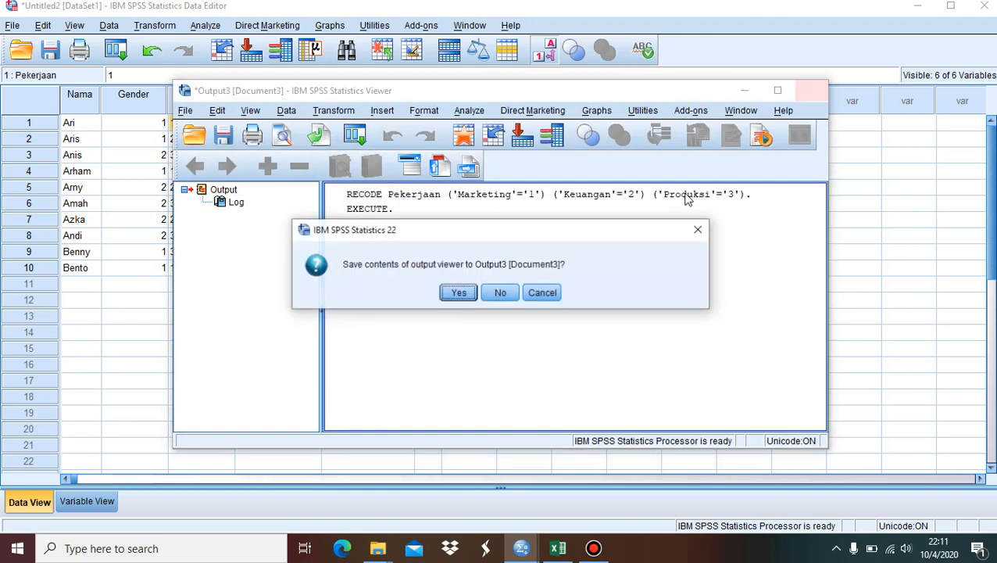
click(499, 293)
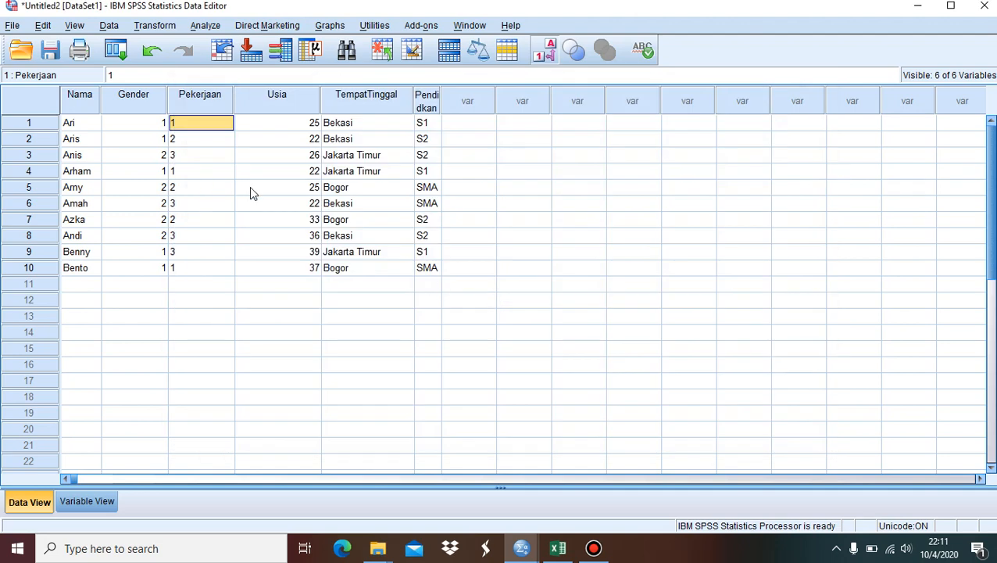
click(211, 150)
click(211, 156)
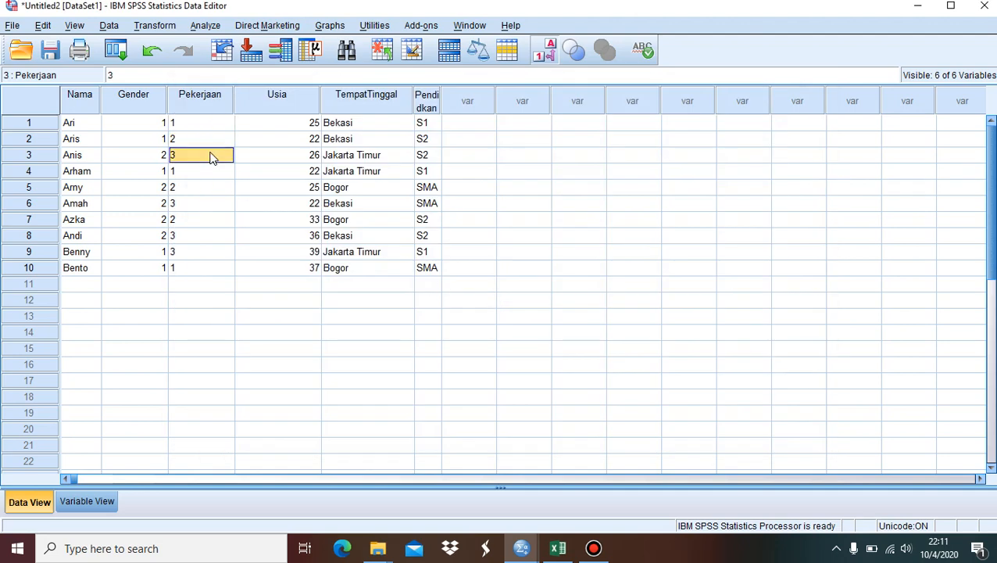
click(204, 125)
click(206, 141)
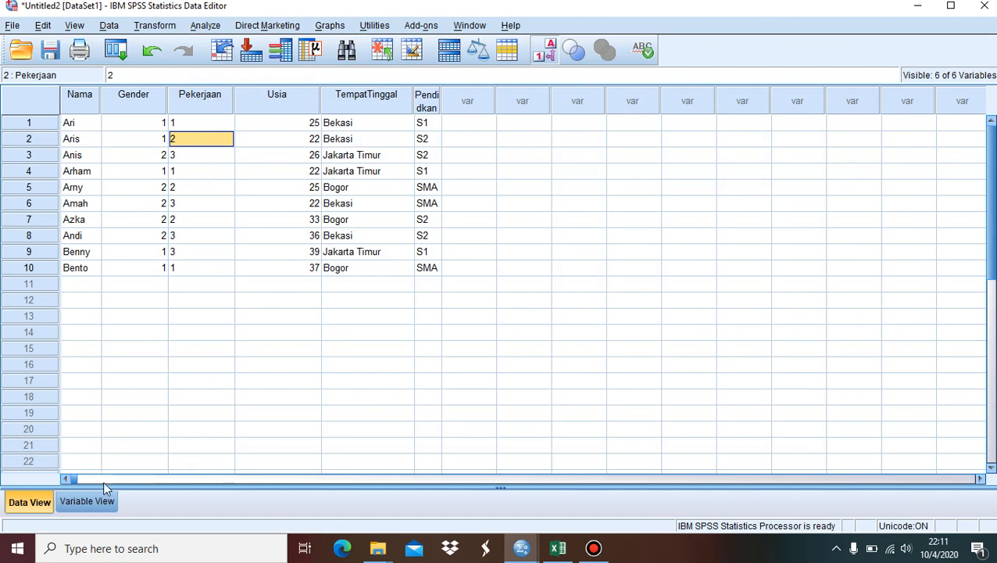
- Change the Pekerjaan variable's type to Numeric and return to the data sheet
click(86, 501)
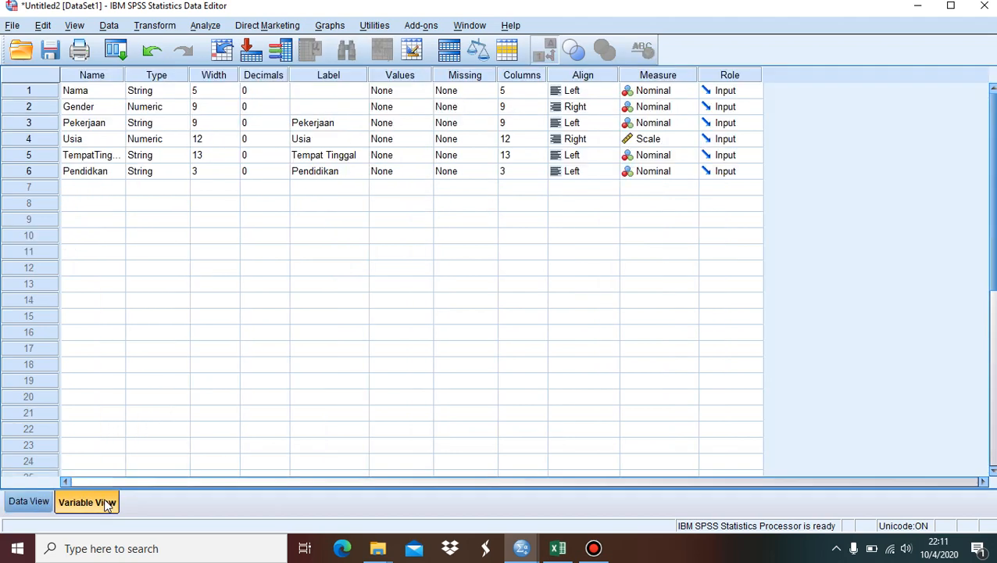
click(149, 125)
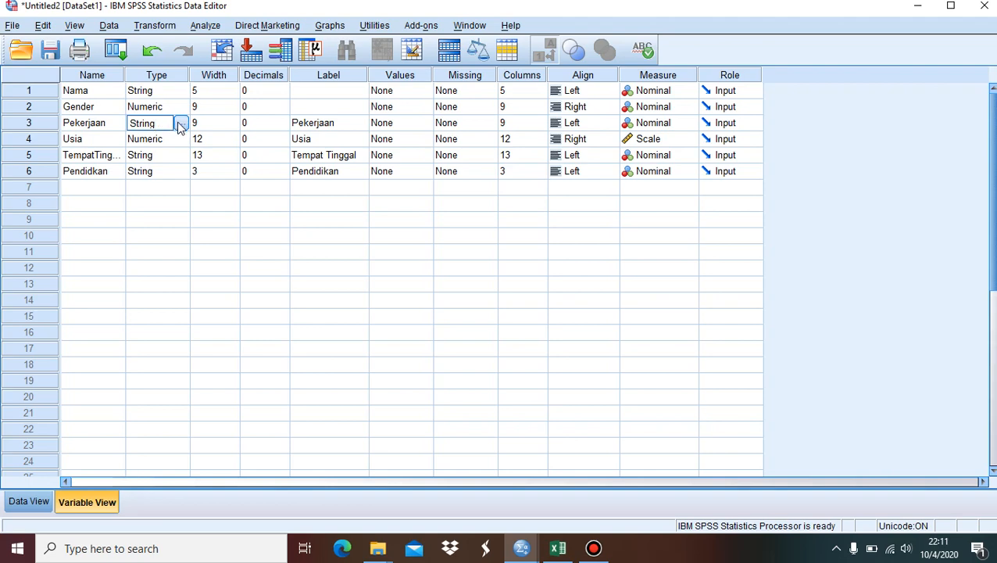
click(182, 126)
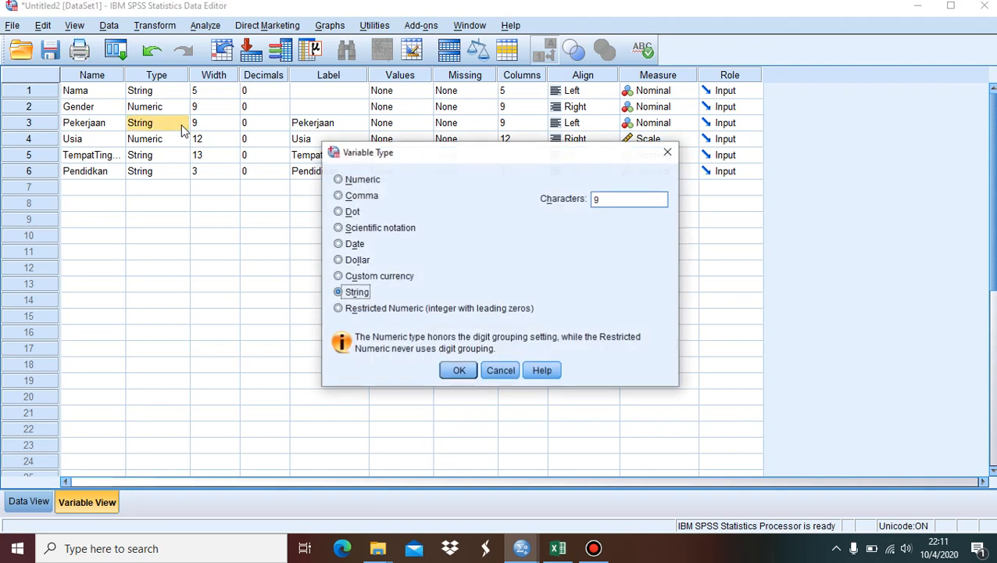
click(365, 182)
click(459, 370)
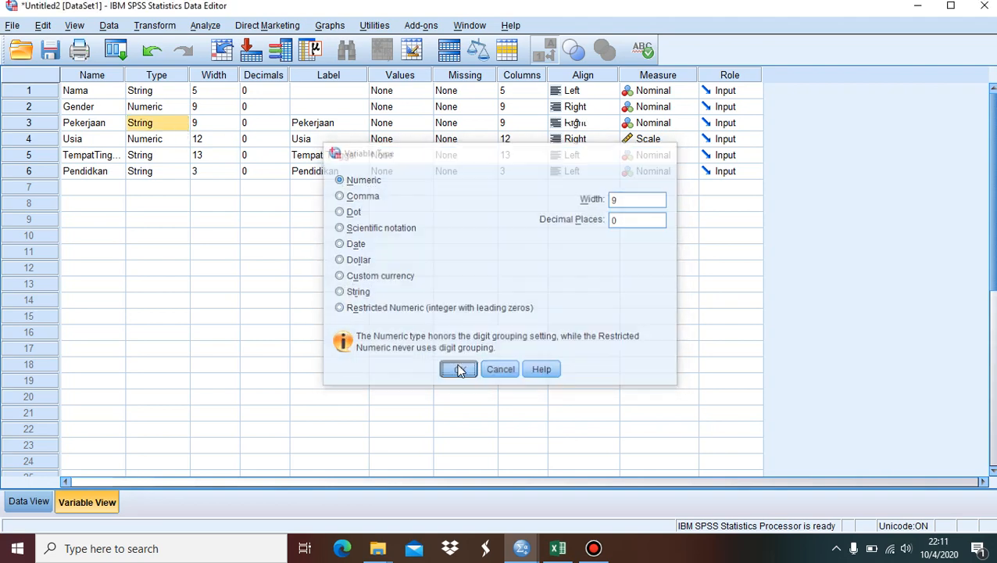
click(149, 250)
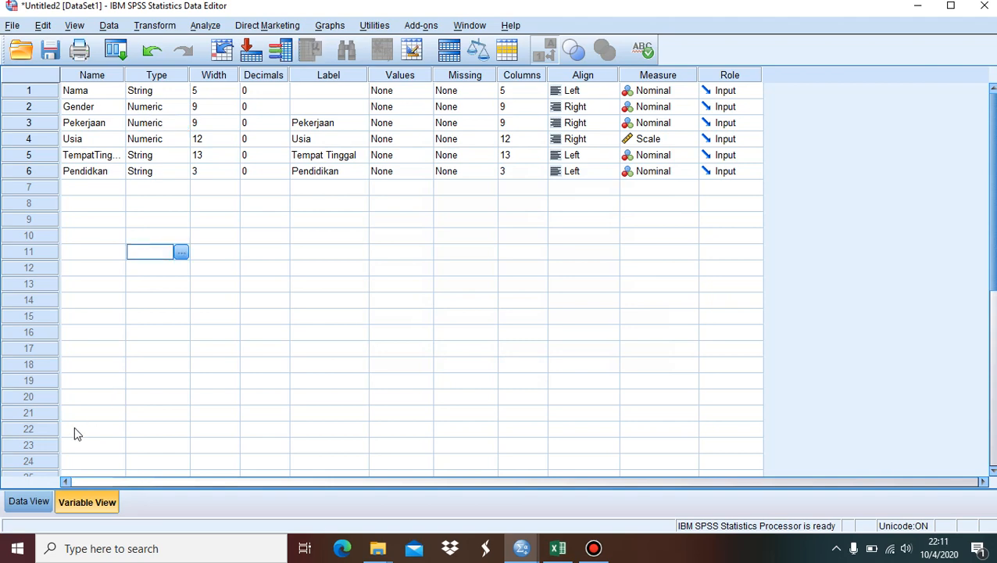
click(35, 500)
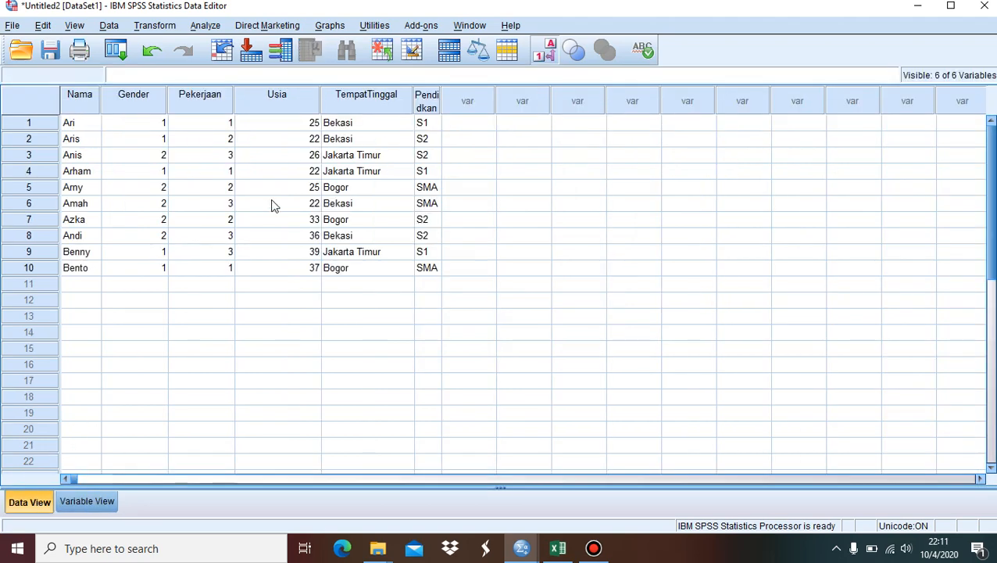
- Start a Recode into Same Variables, replacing Pekerjaan with Tempat Tinggal as the variable to recode
click(353, 125)
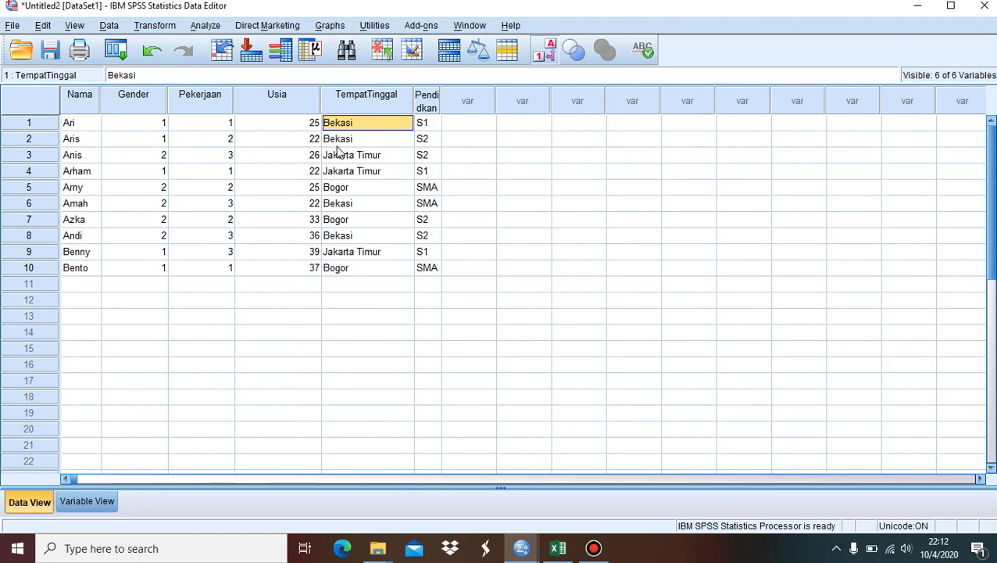
click(172, 27)
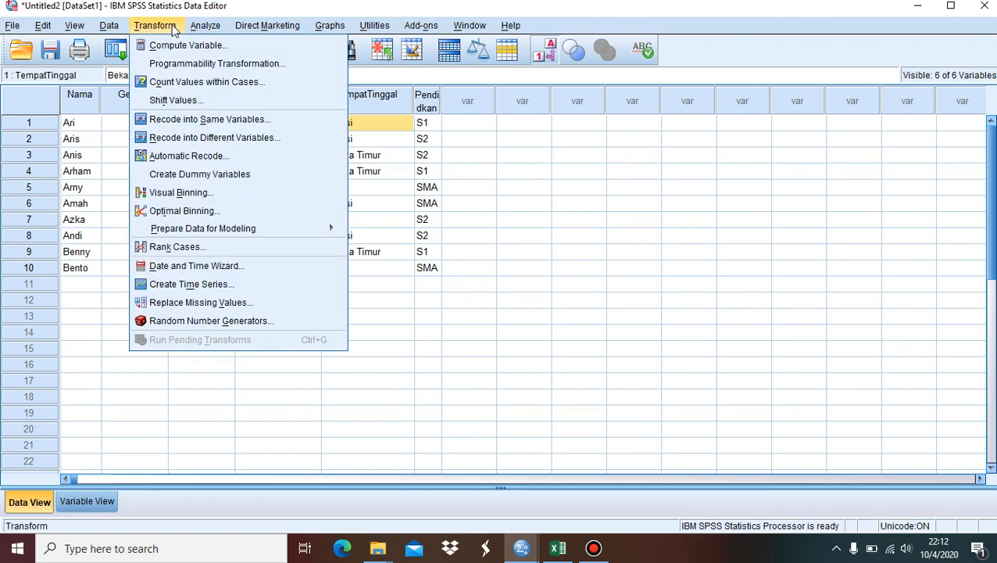
click(245, 121)
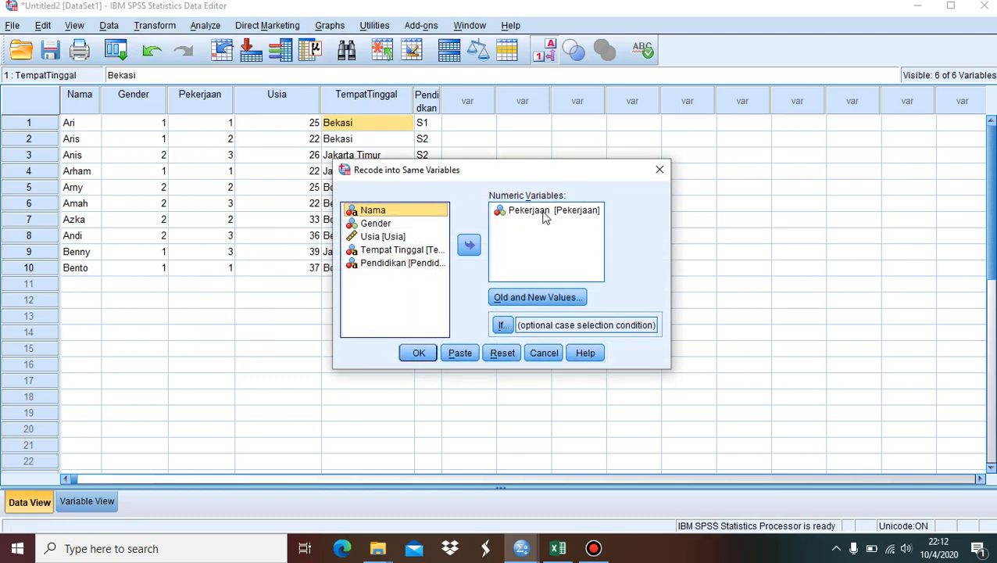
click(545, 213)
click(469, 249)
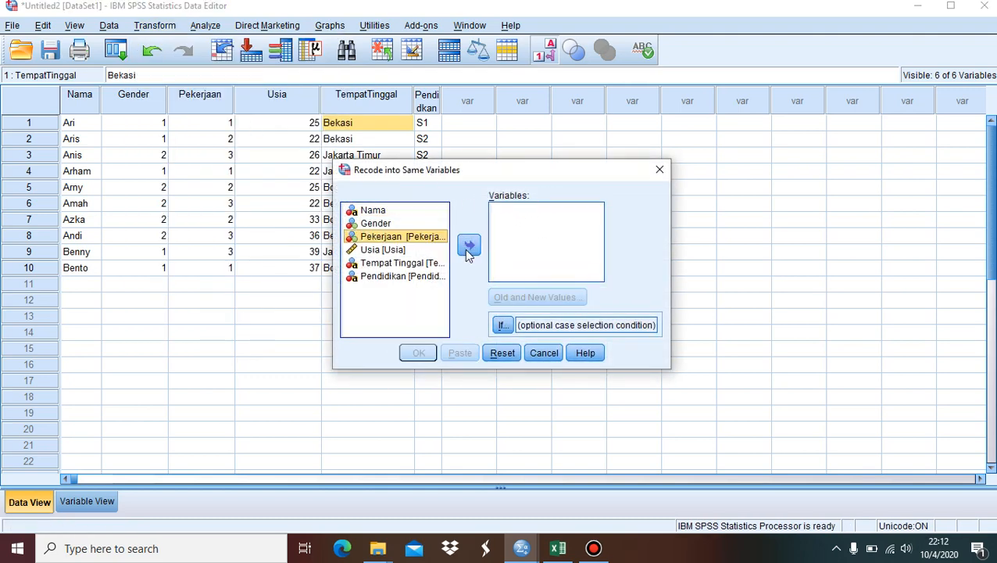
click(420, 266)
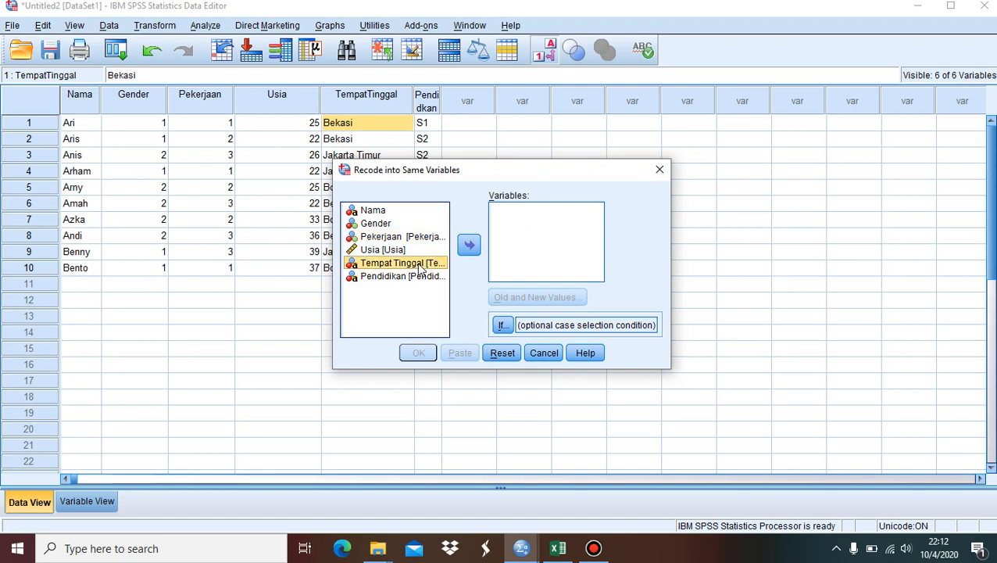
click(467, 247)
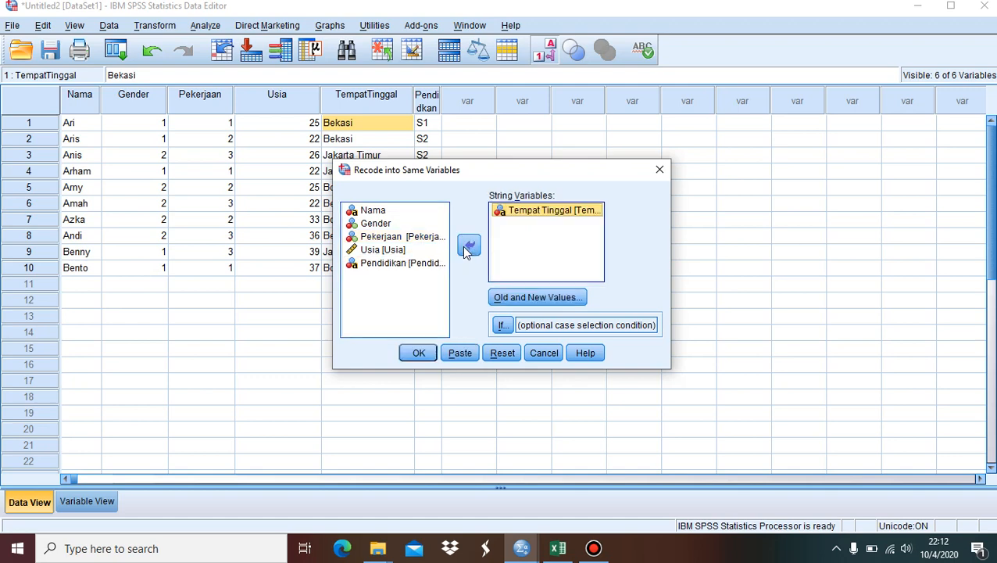
- Remove the leftover Marketing, Keuangan and Produksi rules from the old and new values
click(539, 298)
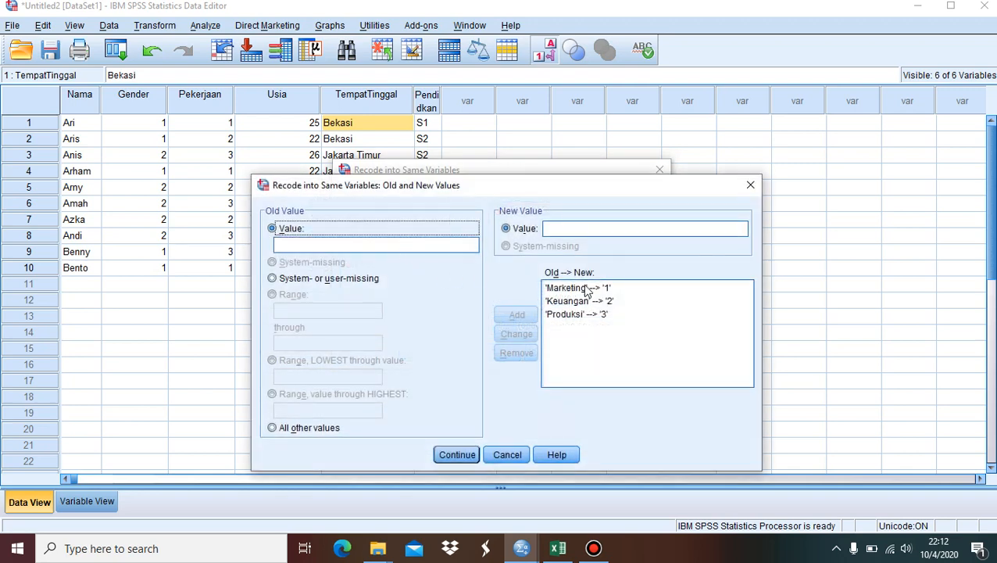
click(585, 289)
click(529, 354)
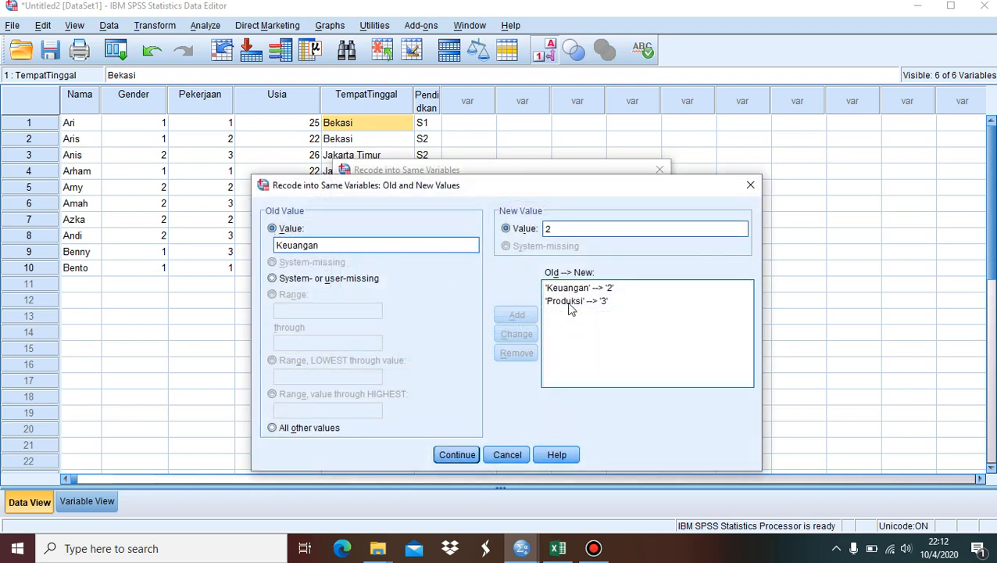
click(534, 354)
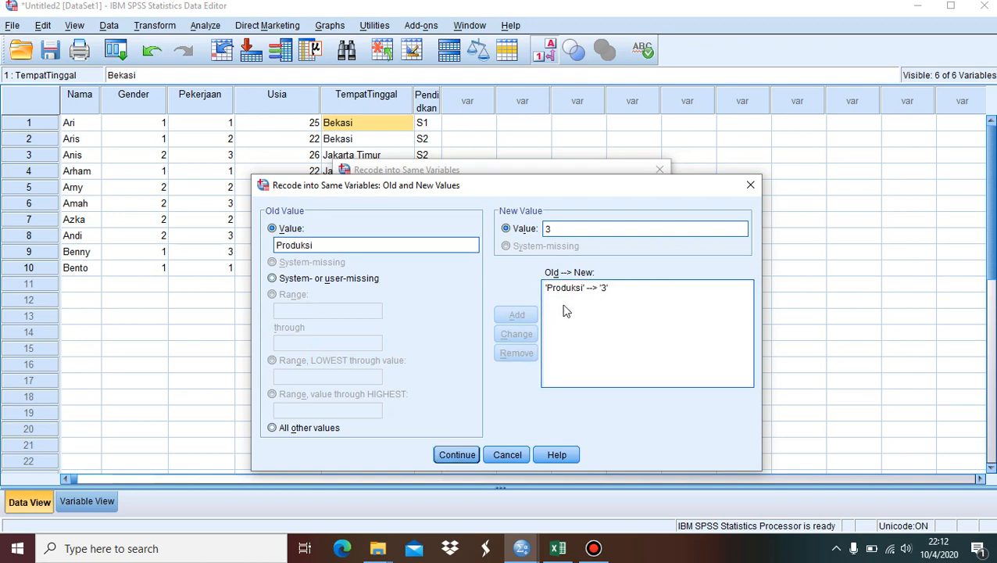
click(570, 289)
click(534, 354)
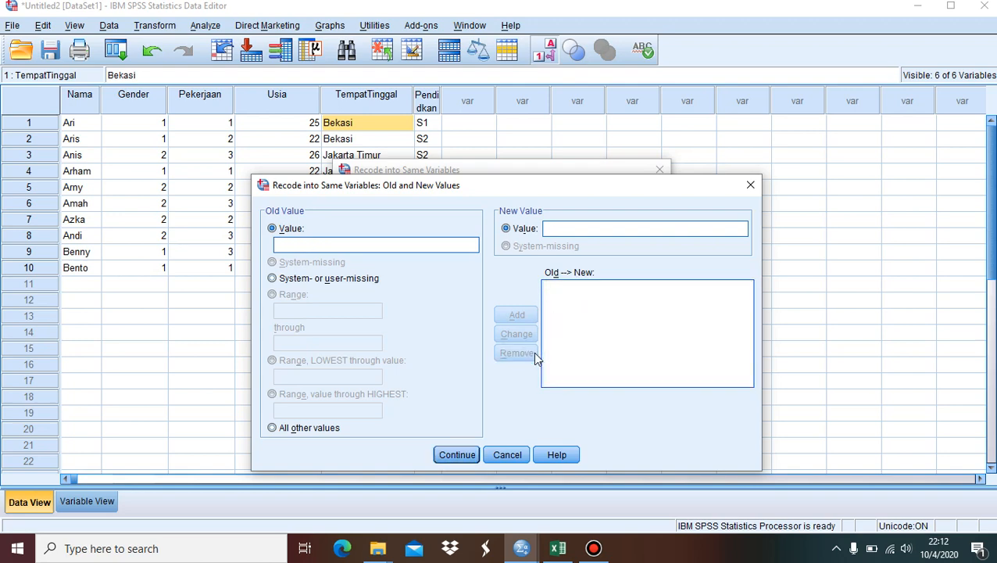
- Add recode rules that turn Bekasi into 1 and Jakarta Timur into 2
click(424, 241)
text(Bekasi)
click(606, 233)
text(1)
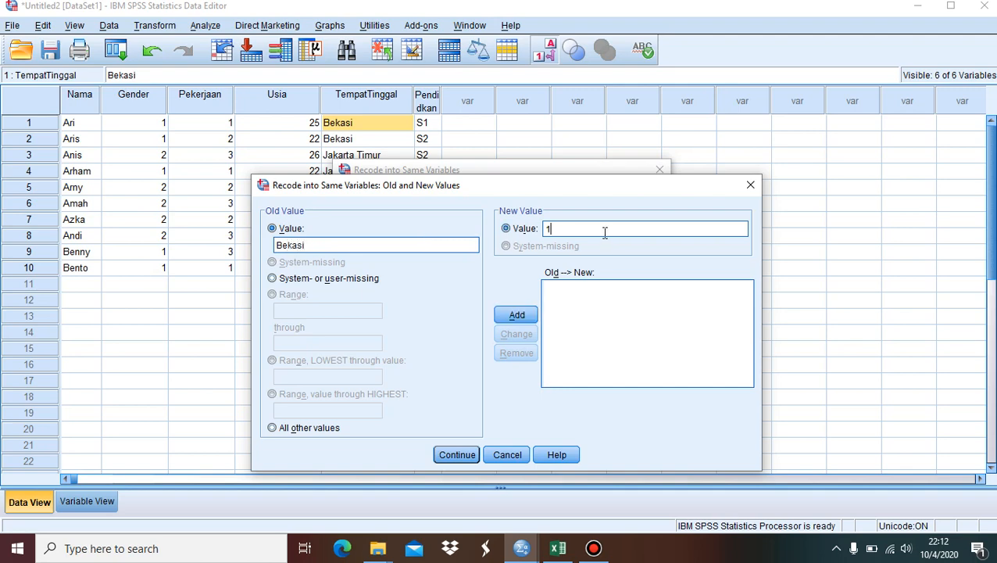
click(519, 316)
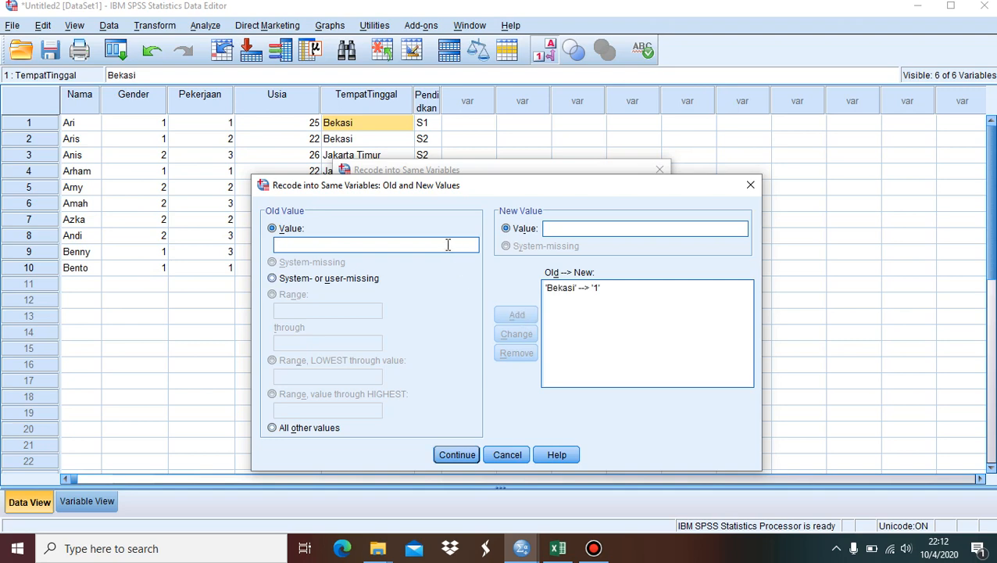
click(448, 245)
text(Jak)
text(arta Timu)
text(2)
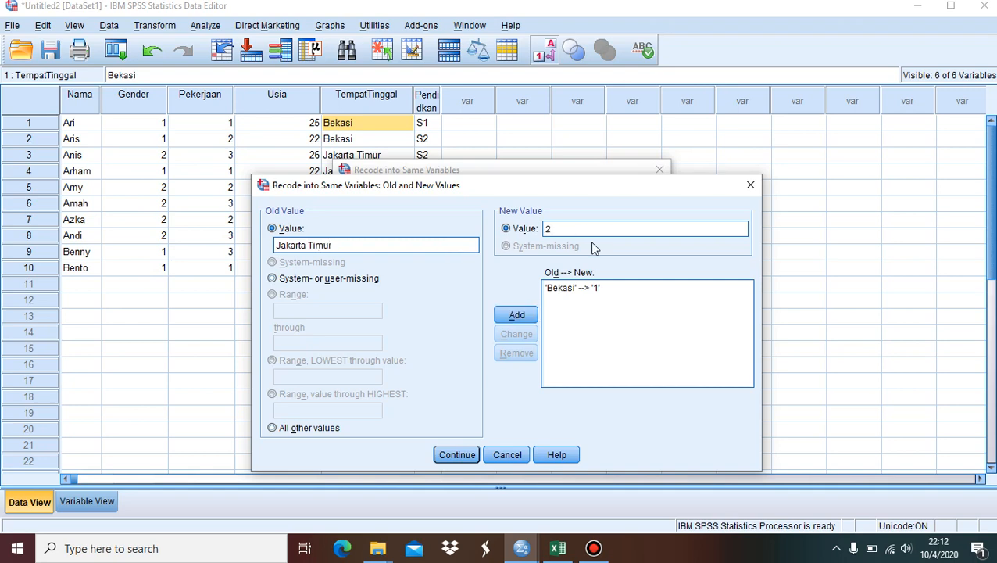
click(518, 318)
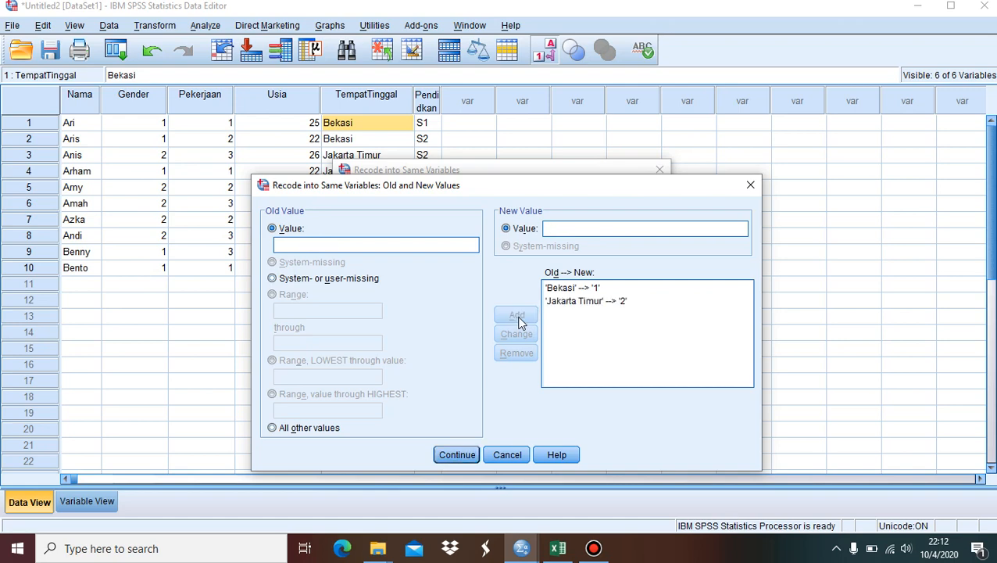
- Add a recode rule that turns Bogor into 3 and accept the set of old and new values
click(419, 243)
text(3)
click(518, 317)
click(463, 454)
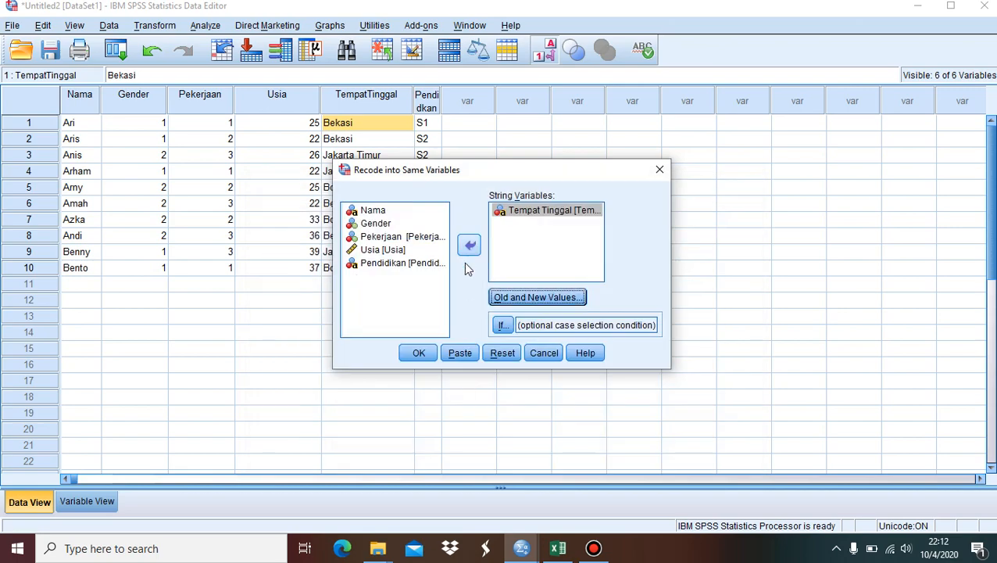
- Run the Tempat Tinggal recode and close the output viewer without saving its contents
click(422, 352)
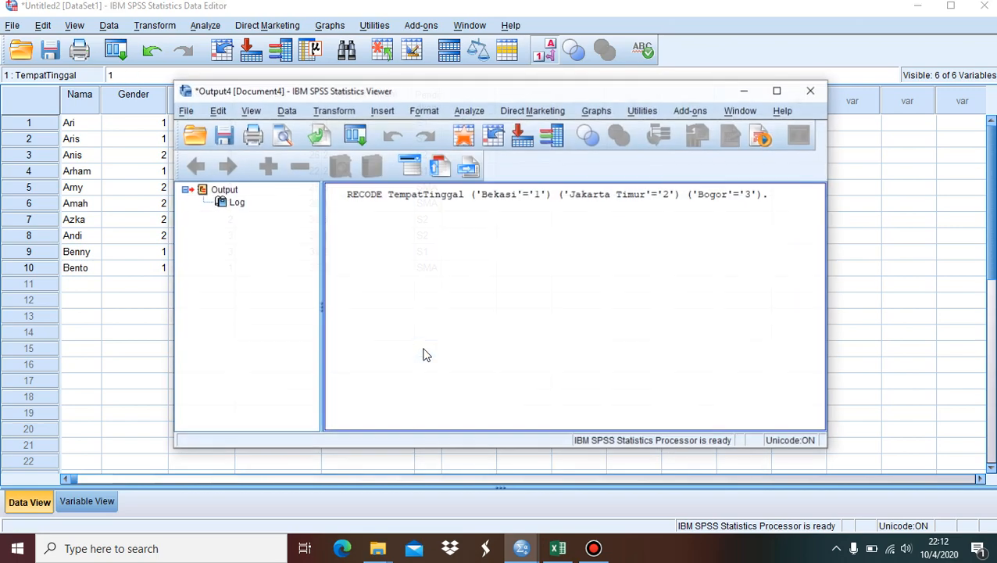
click(813, 92)
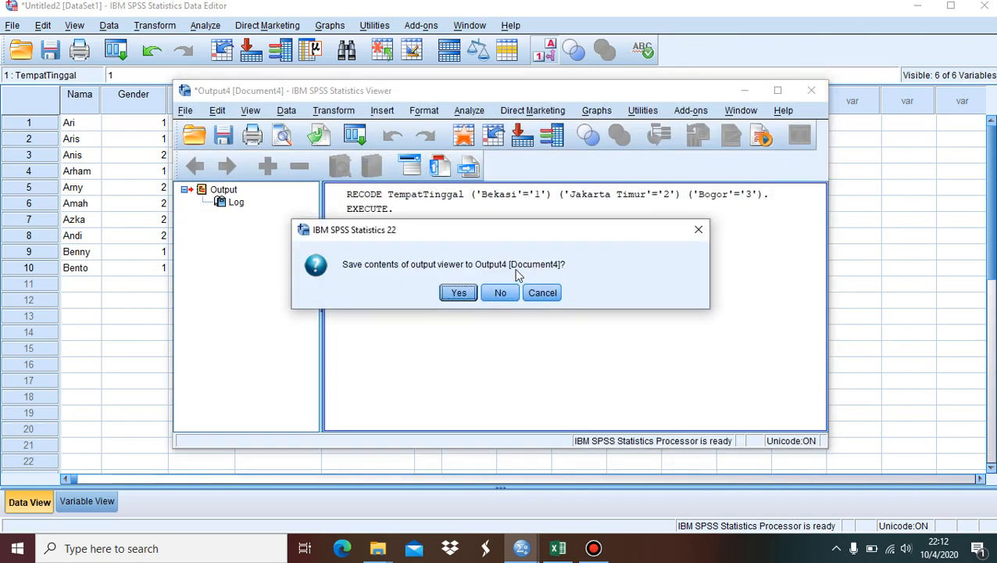
click(500, 293)
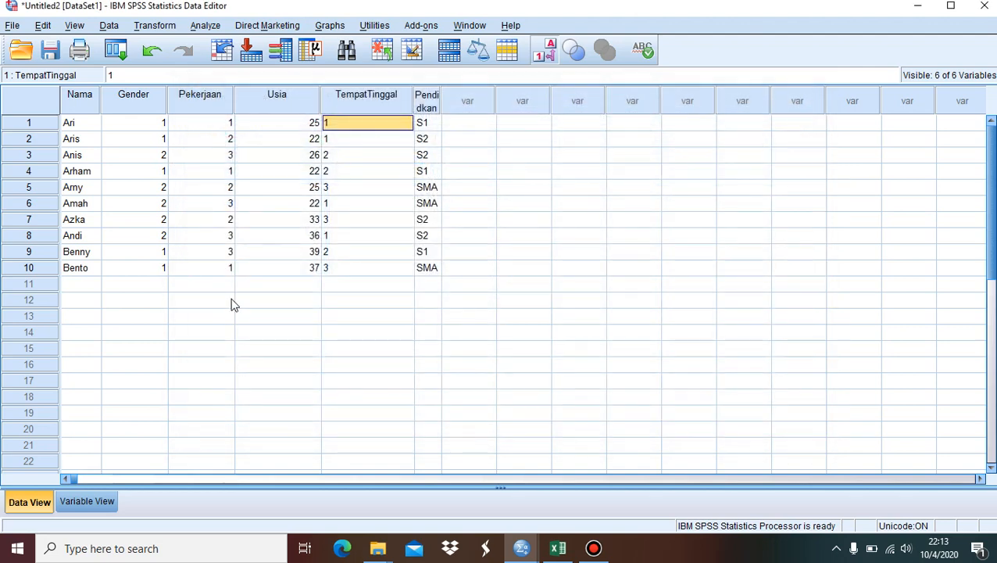
- Change the TempatTinggal variable's type from String to Numeric in the variable definitions
click(107, 501)
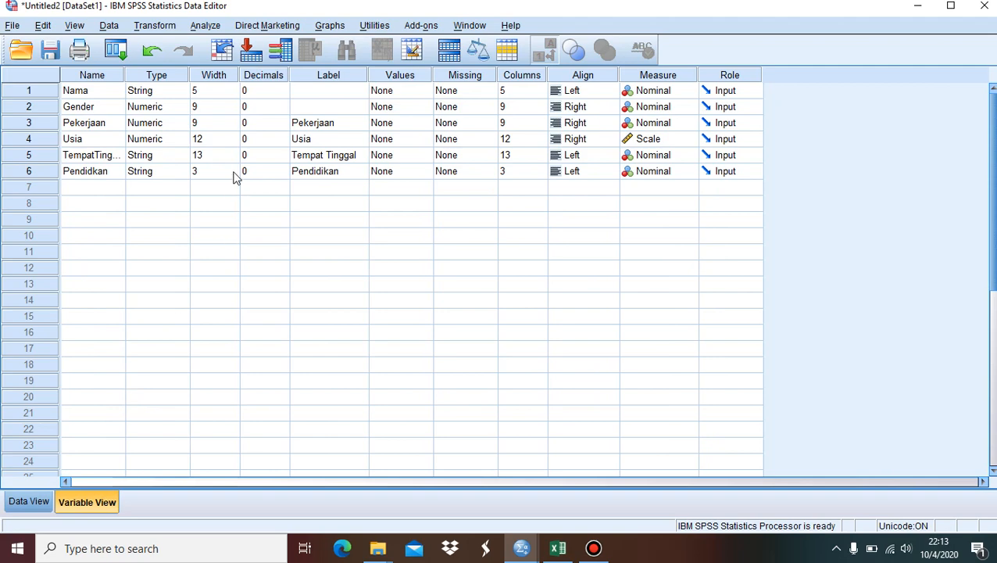
click(157, 156)
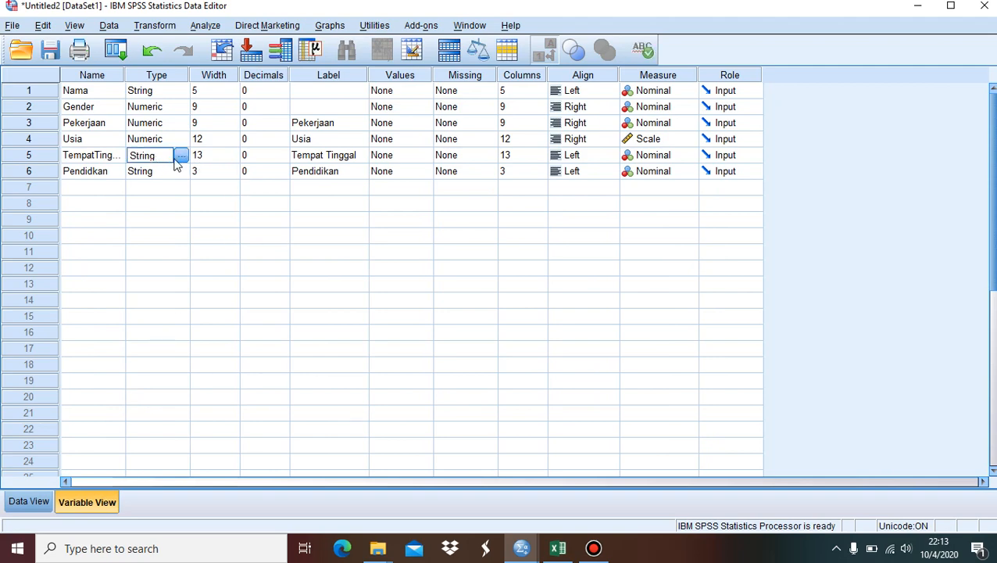
click(181, 155)
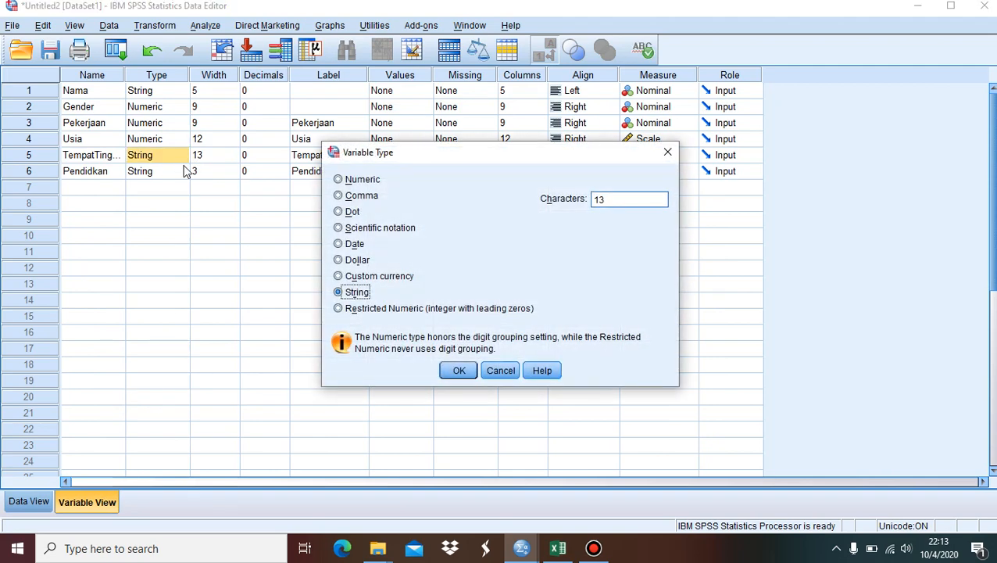
click(361, 181)
click(459, 371)
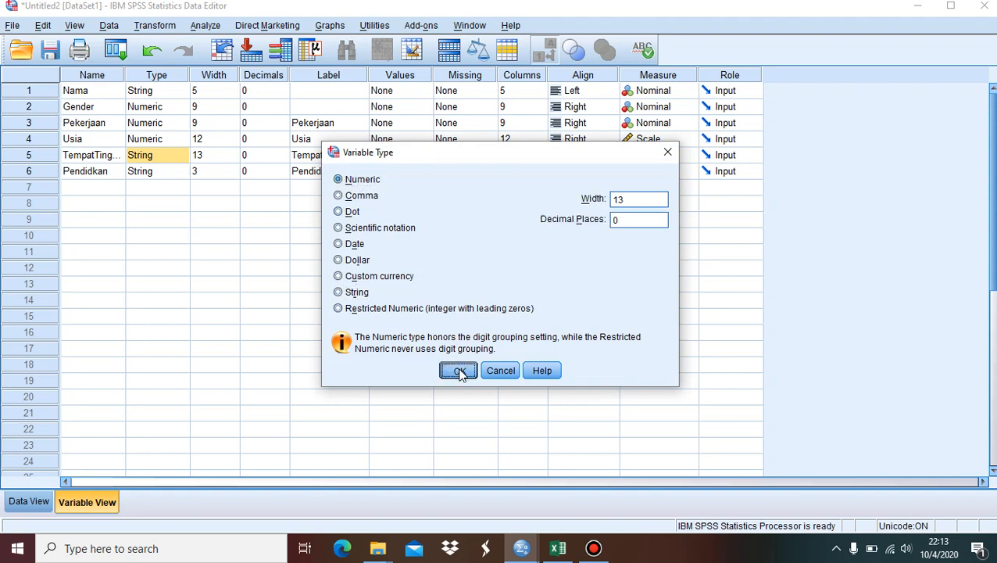
click(176, 270)
click(180, 267)
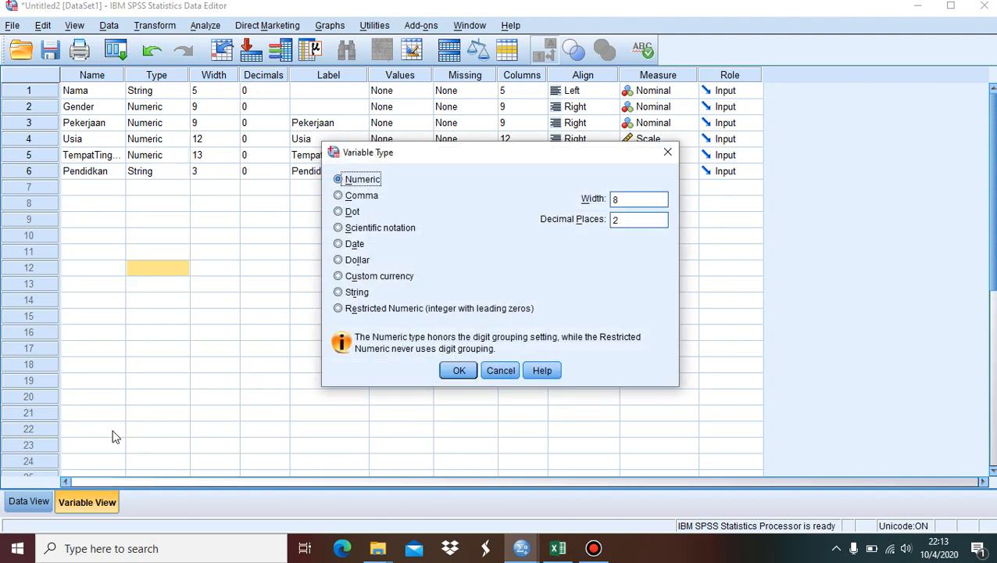
click(502, 370)
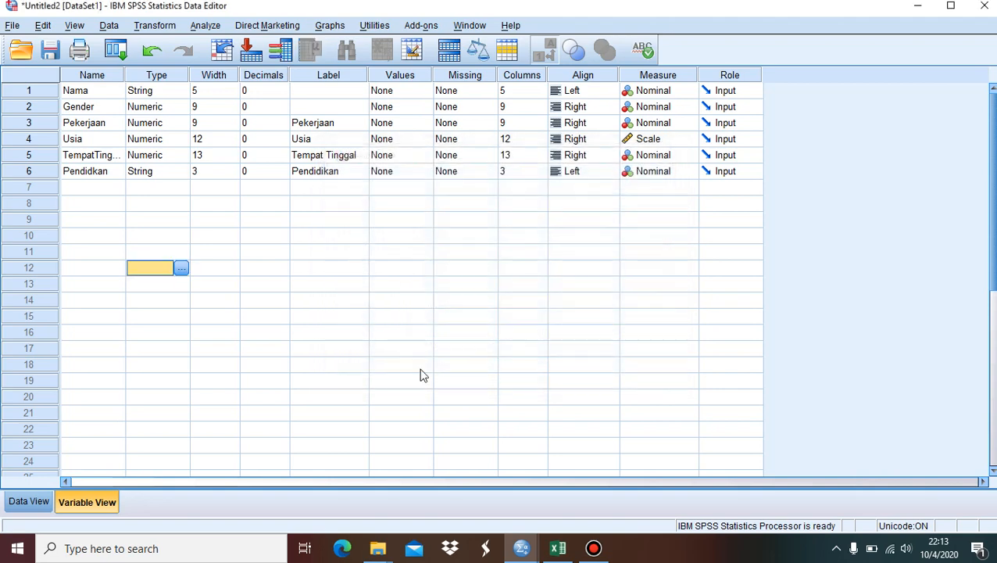
- Return to the data sheet and start a Recode into Same Variables with Pendidikan instead of Tempat Tinggal
click(33, 500)
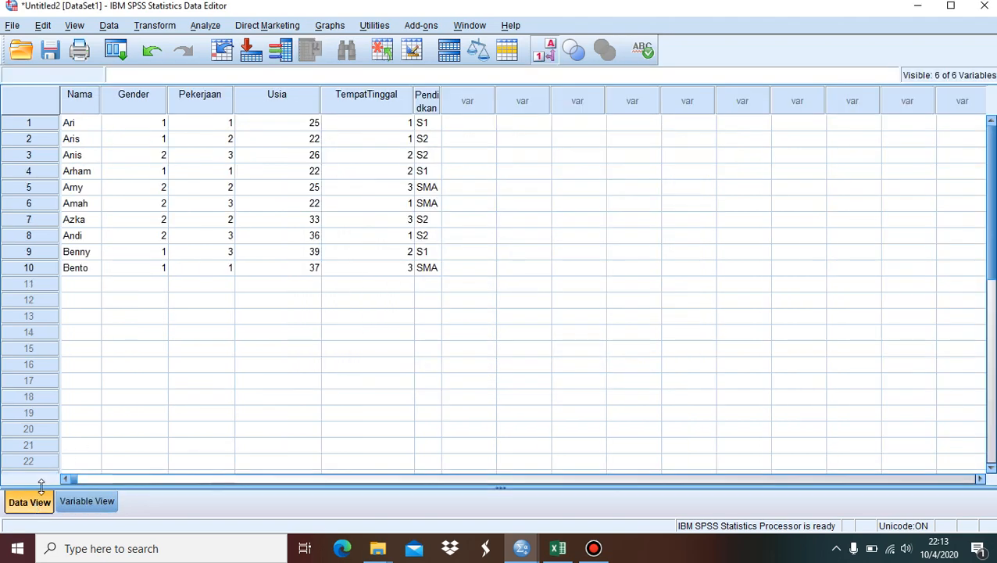
click(434, 126)
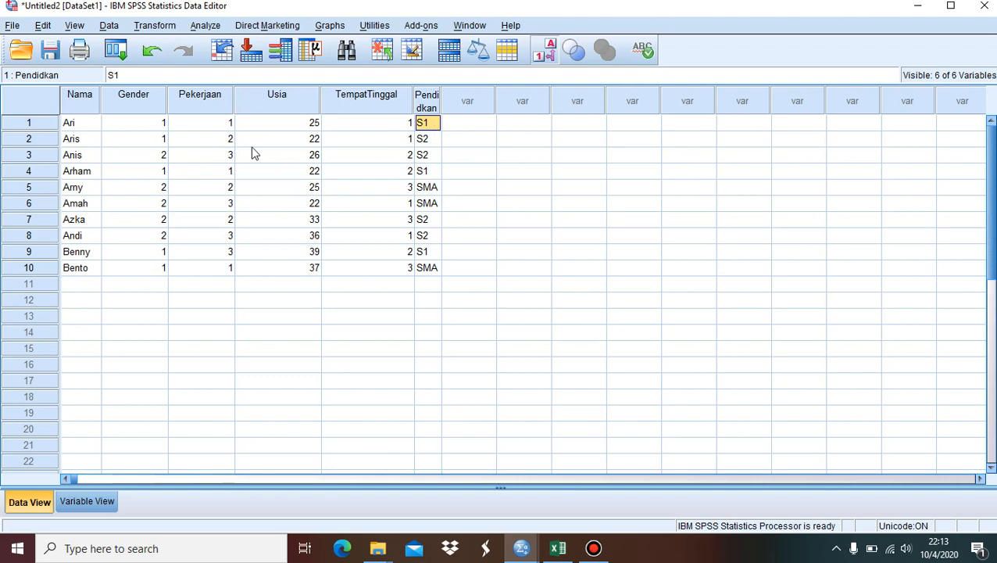
click(164, 28)
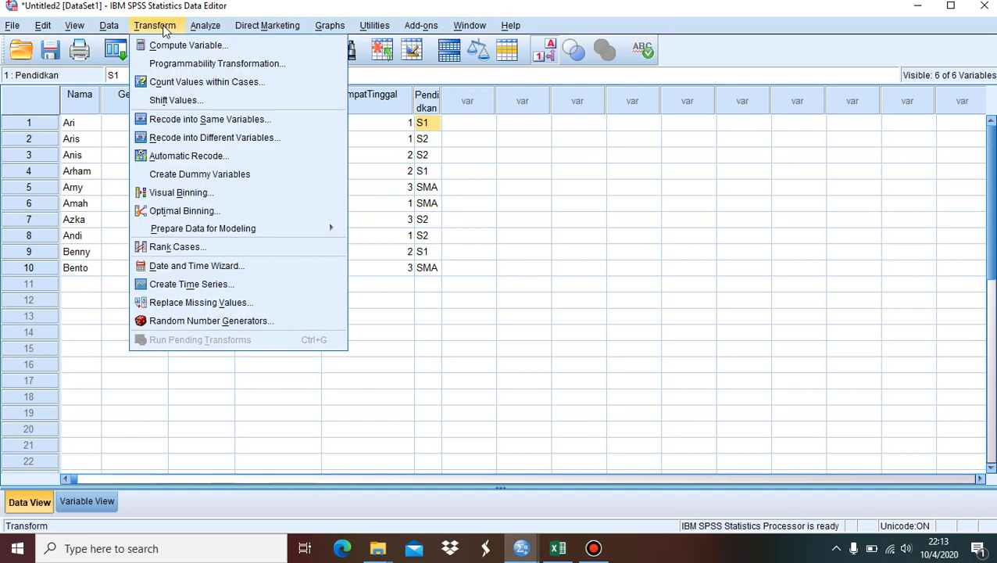
click(226, 119)
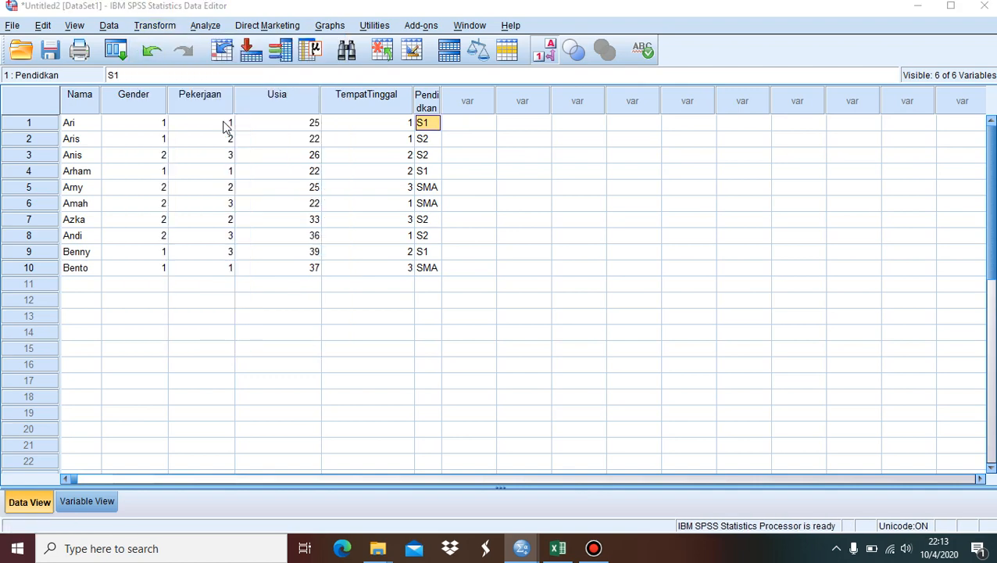
click(536, 209)
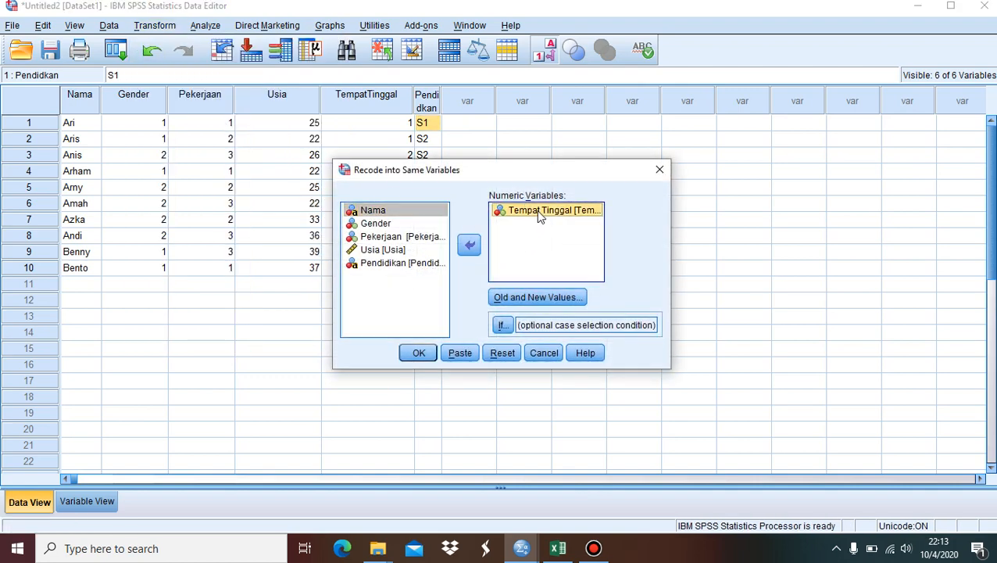
click(470, 246)
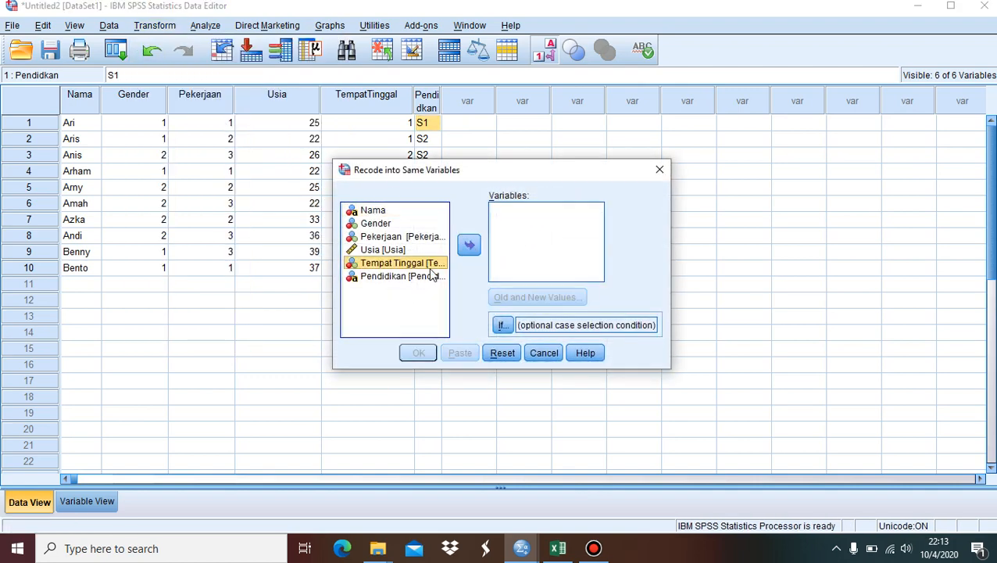
click(419, 278)
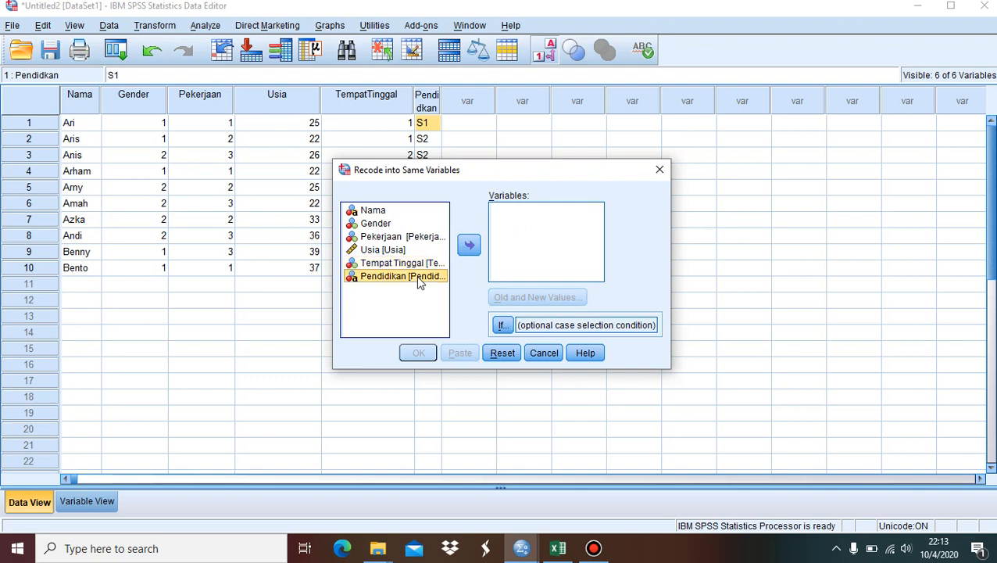
click(467, 250)
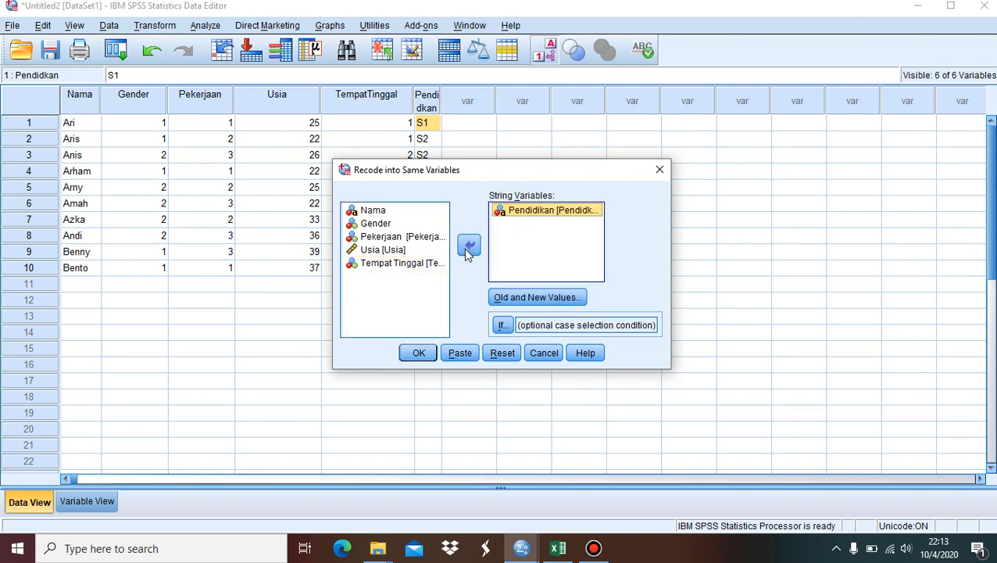
- Remove the leftover Bekasi, Jakarta Timur and Bogor rules from the old and new values for the Pendidikan recode
click(537, 301)
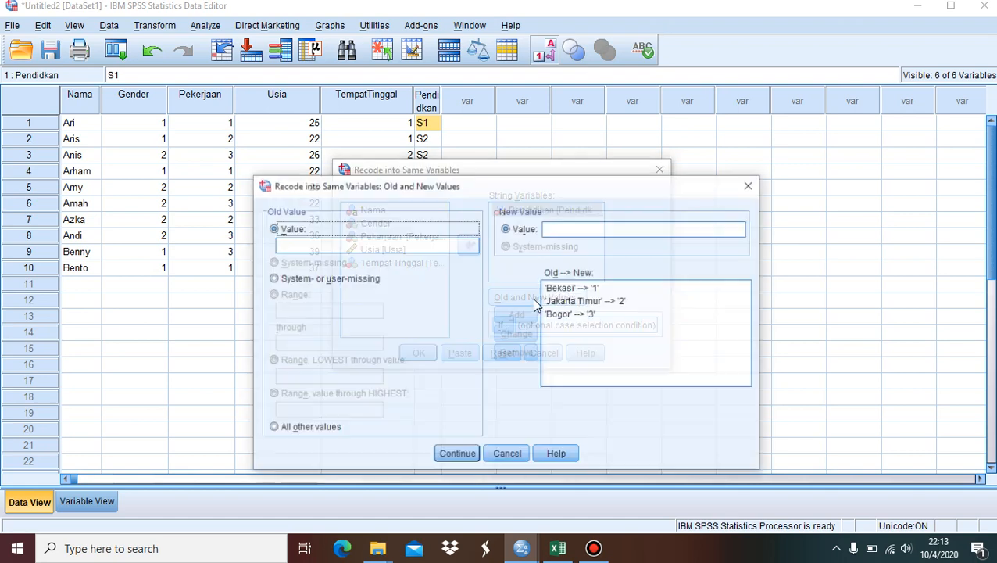
click(556, 288)
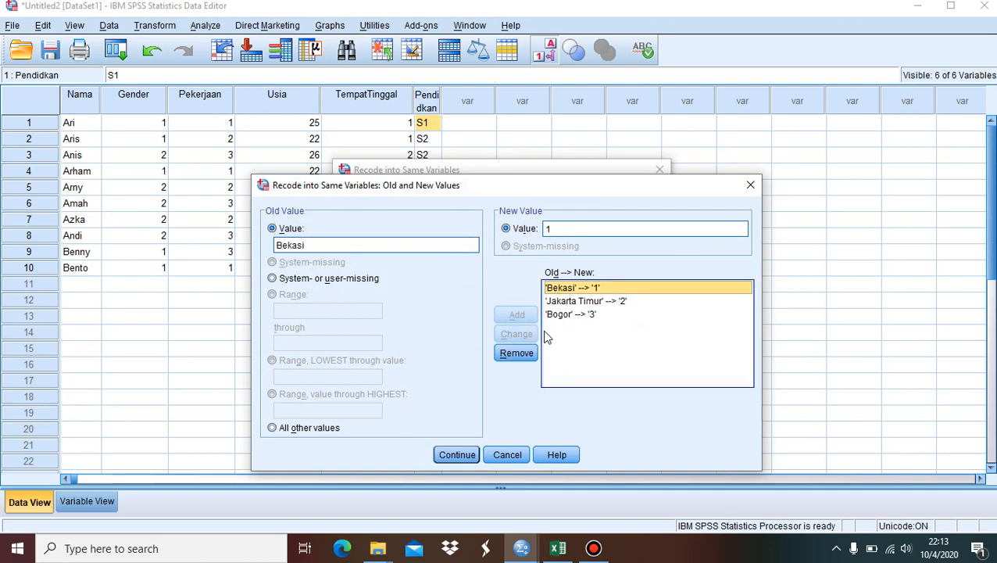
click(535, 353)
click(557, 291)
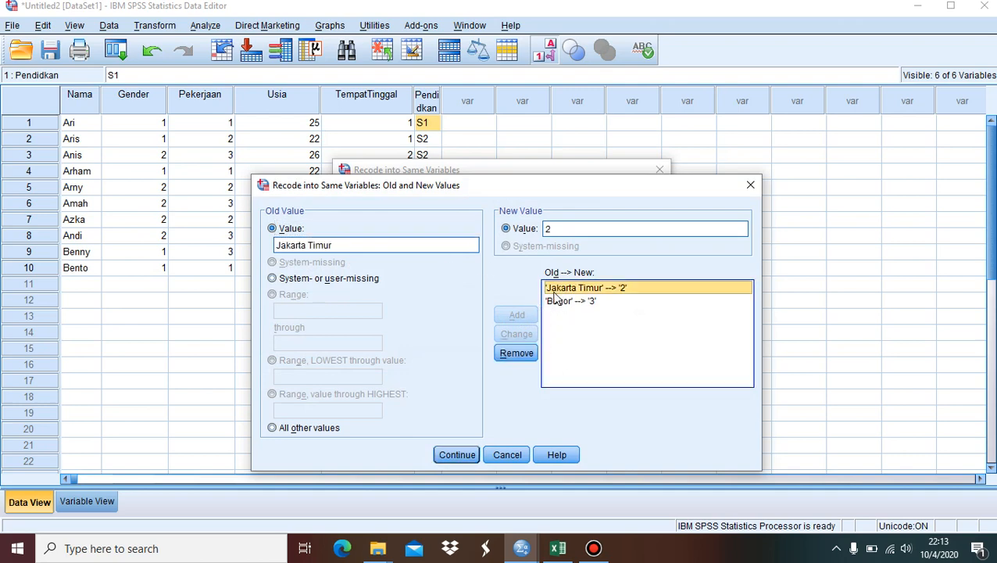
click(526, 353)
click(554, 295)
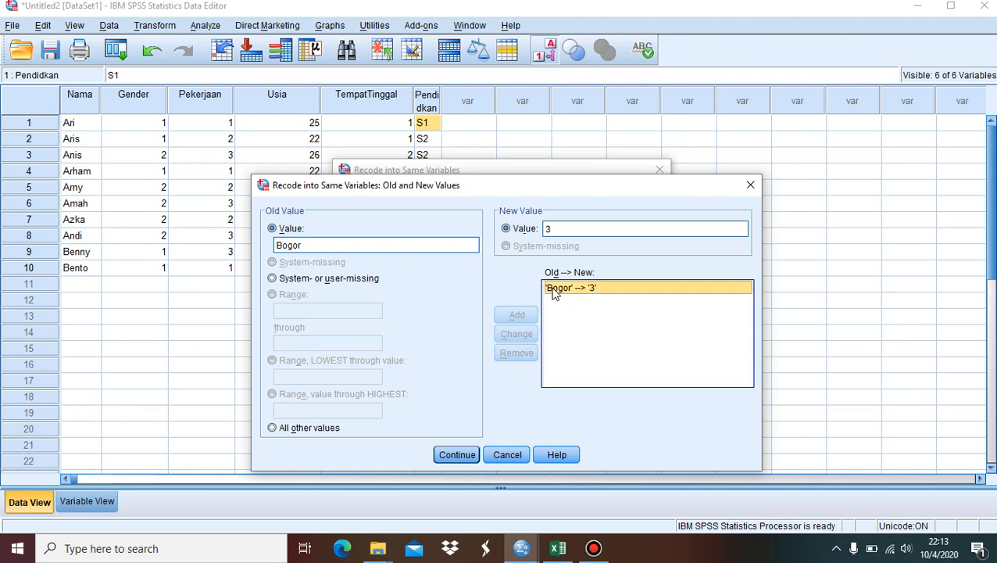
click(535, 352)
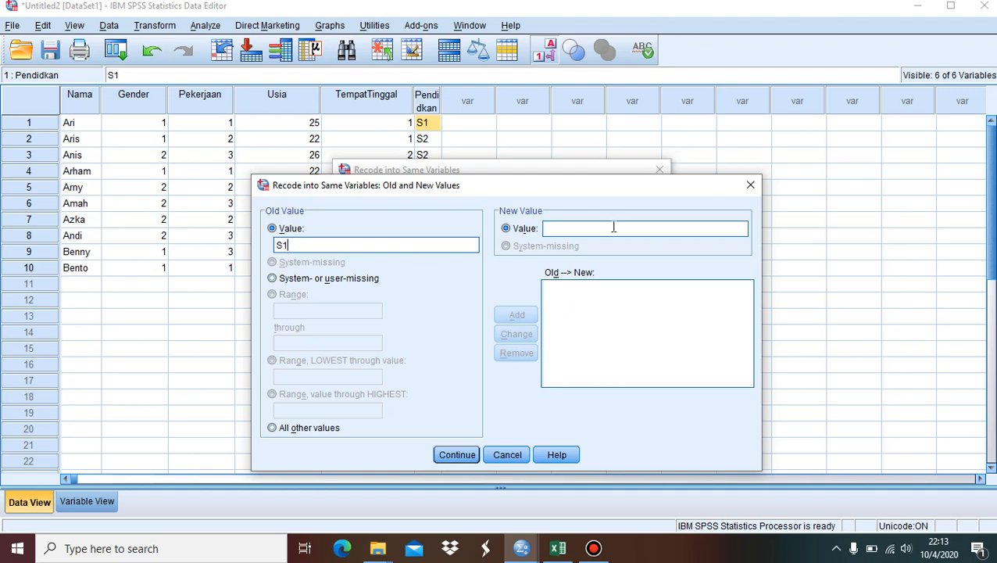
- Add recode rules for Pendidikan that turn S1 into 1, S2 into 2 and SMA into 3
text(1)
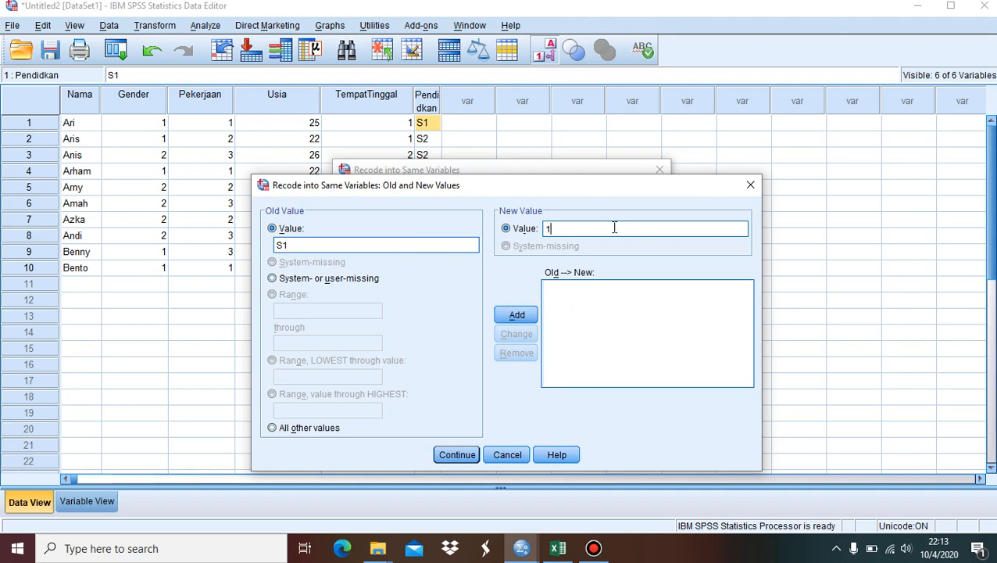
click(526, 320)
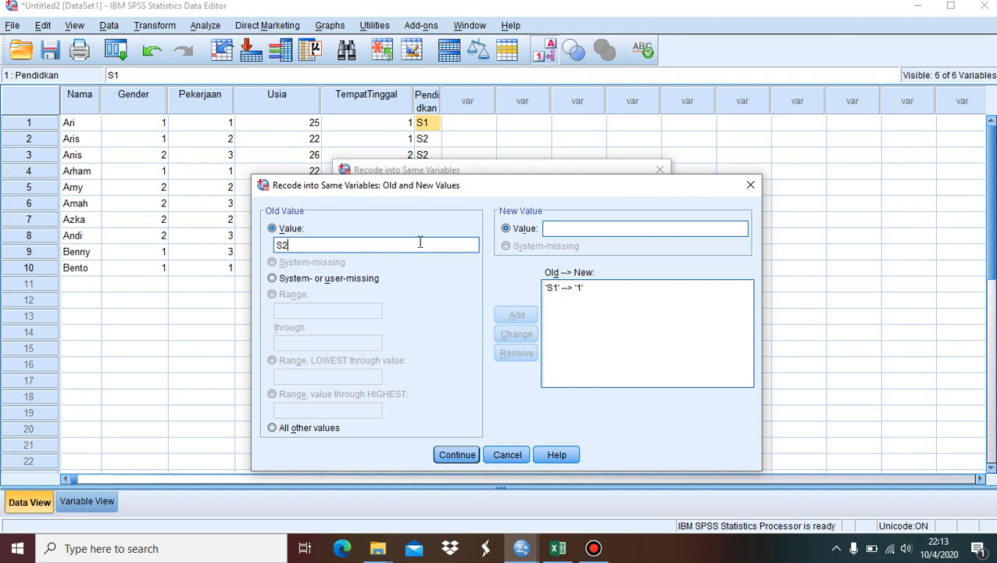
text(2)
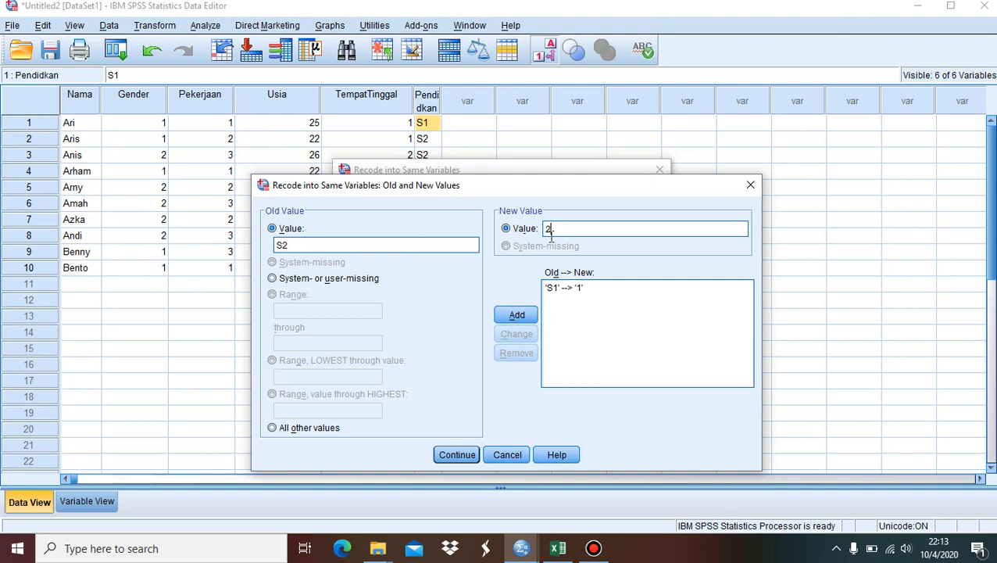
click(513, 314)
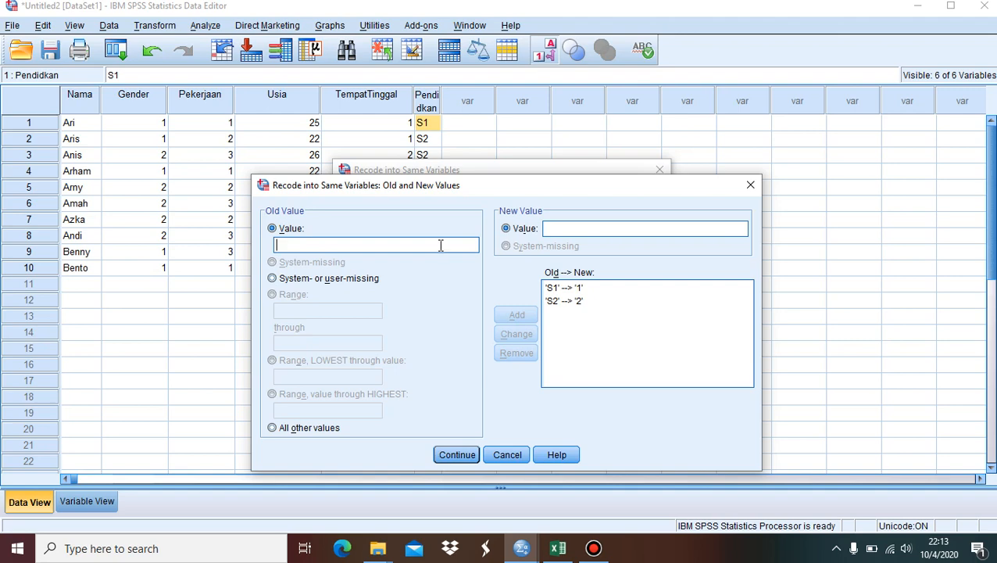
text(SM)
text(A)
text(3)
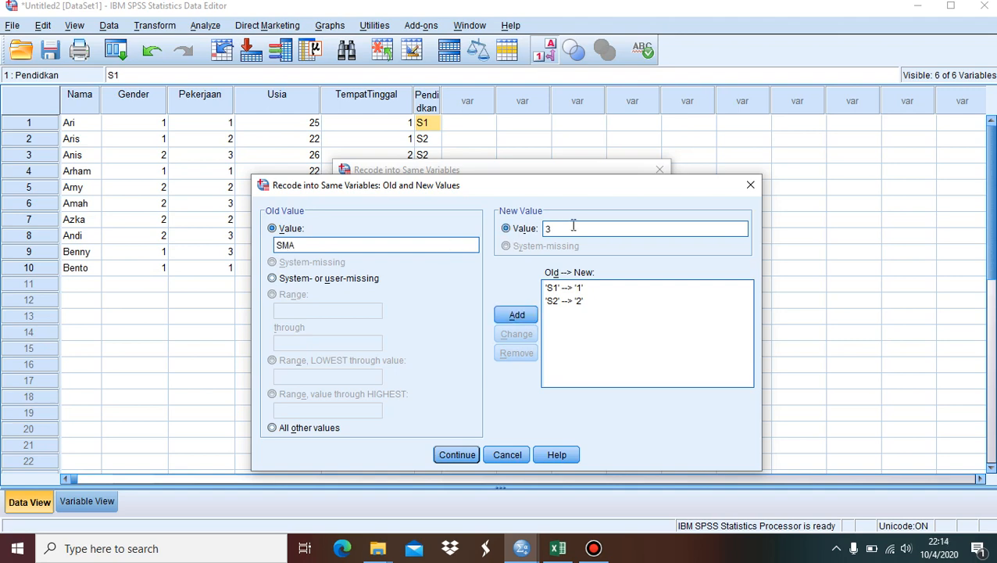
click(528, 315)
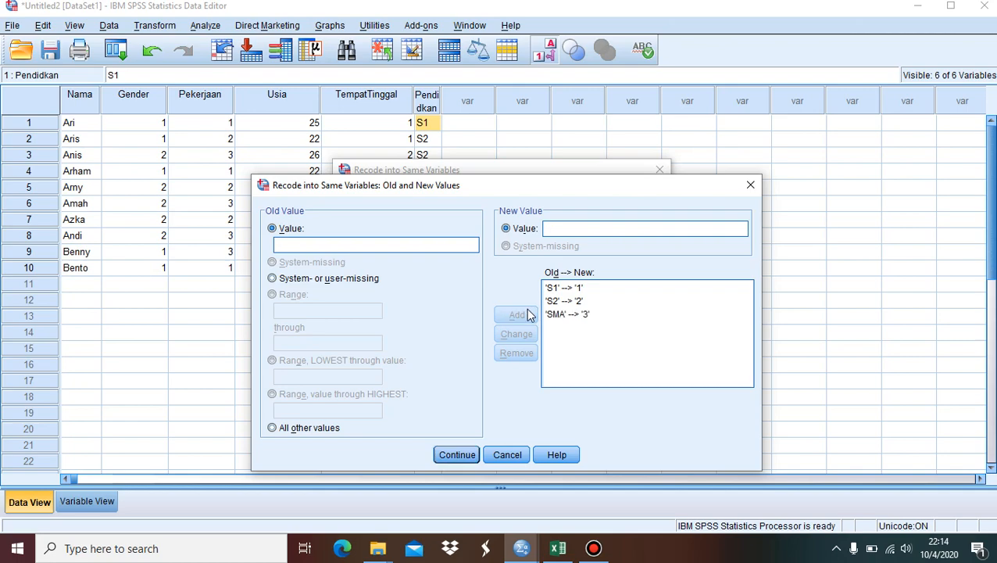
- Accept the rules, run the Pendidikan recode, and close the output viewer without saving its contents
click(454, 454)
click(429, 357)
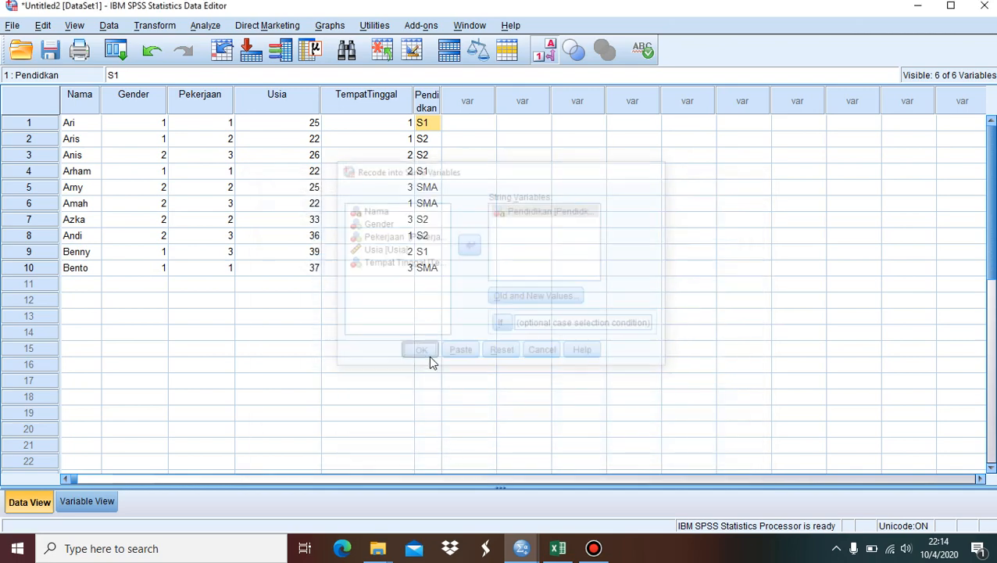
click(812, 91)
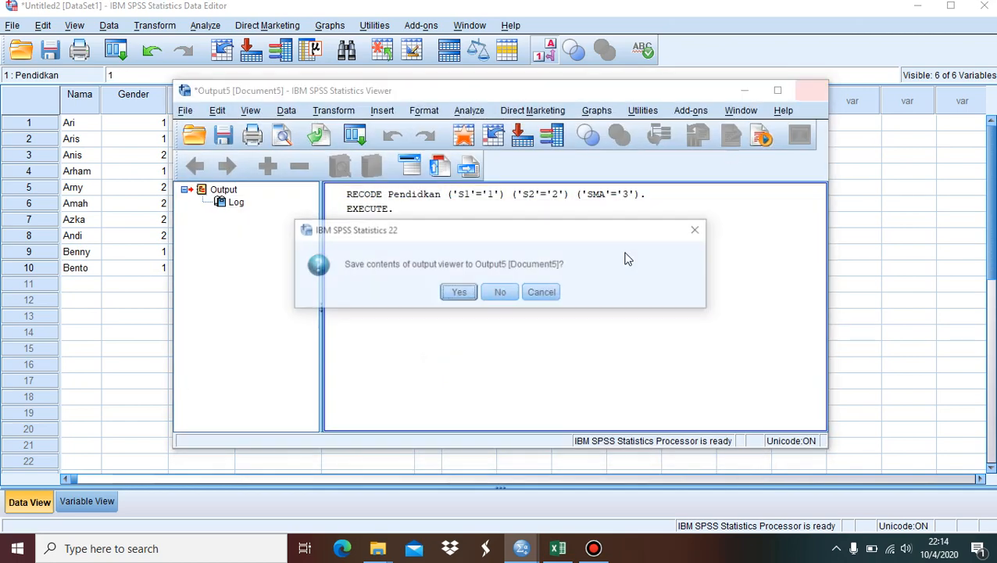
click(499, 294)
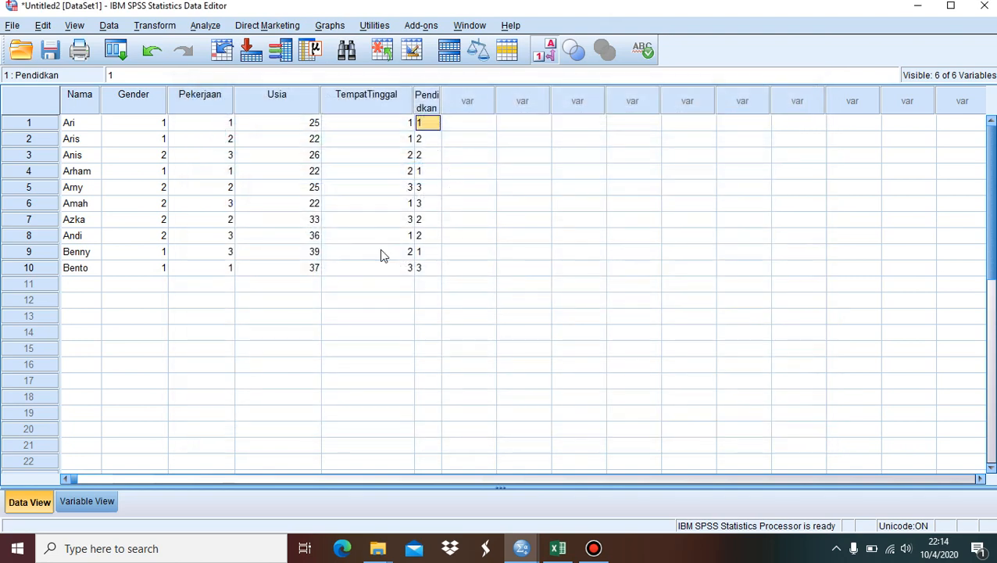
- Change the Pendidikan variable's type from String to Numeric in the variable definitions
click(107, 505)
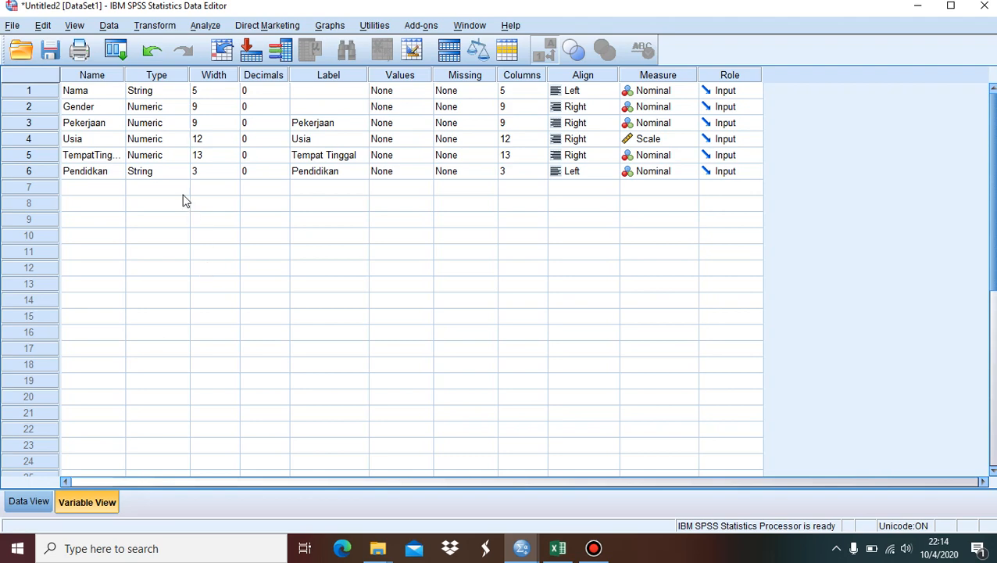
click(171, 175)
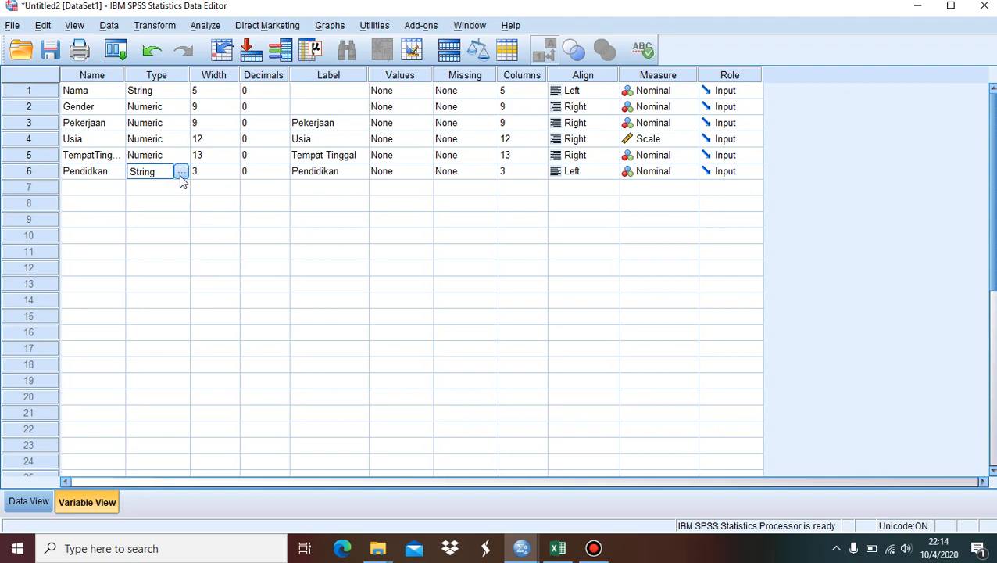
click(181, 172)
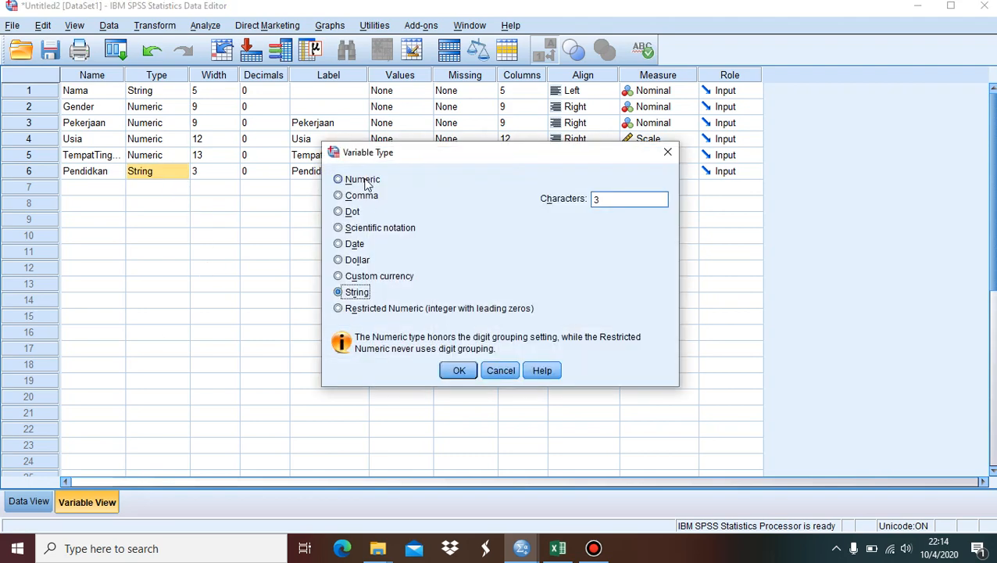
click(364, 180)
click(459, 372)
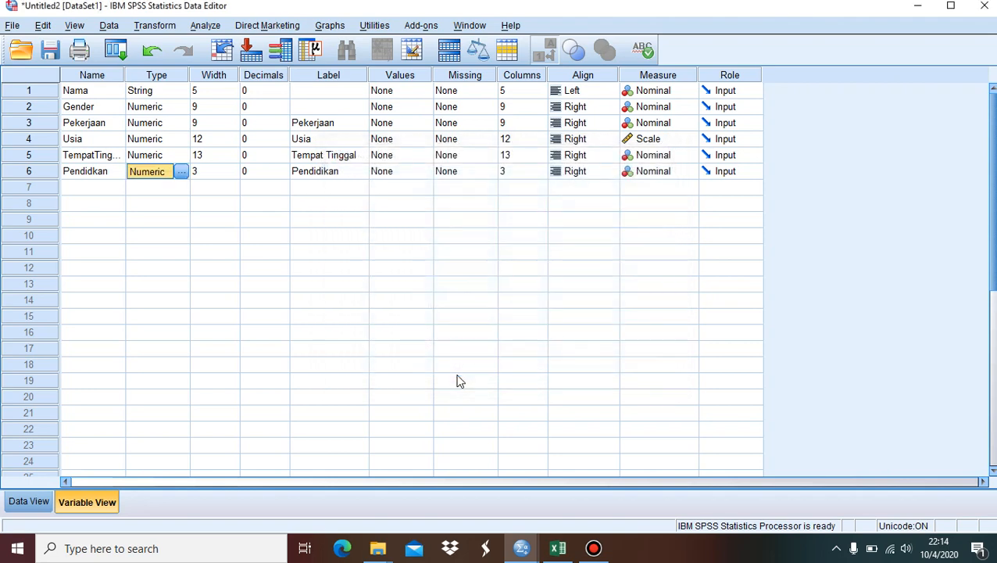
click(149, 334)
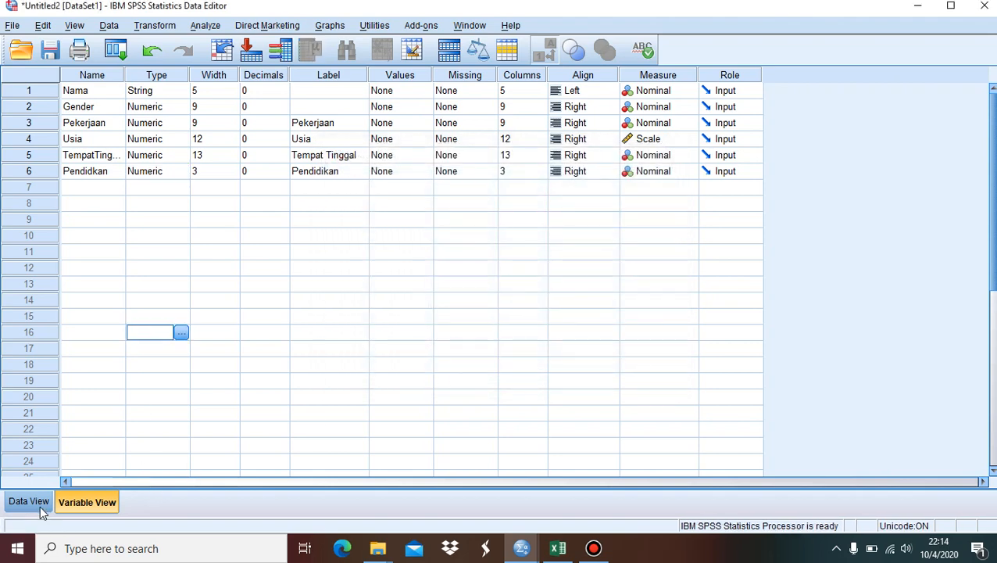
- Review the numeric values in the Gender through Pendidikan columns for all cases in the data sheet
click(37, 498)
drag(138, 125, 311, 203)
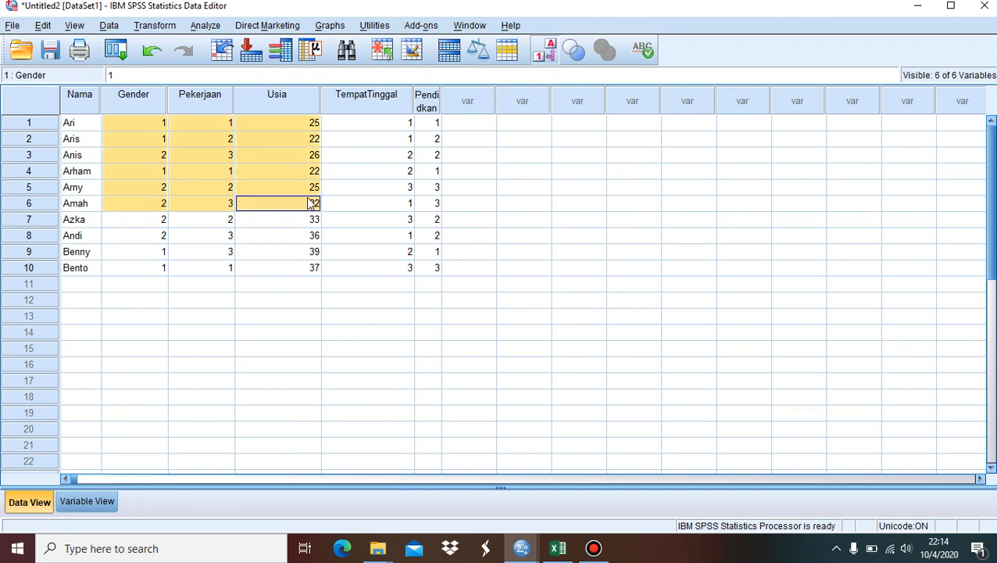
click(388, 157)
drag(169, 125, 436, 270)
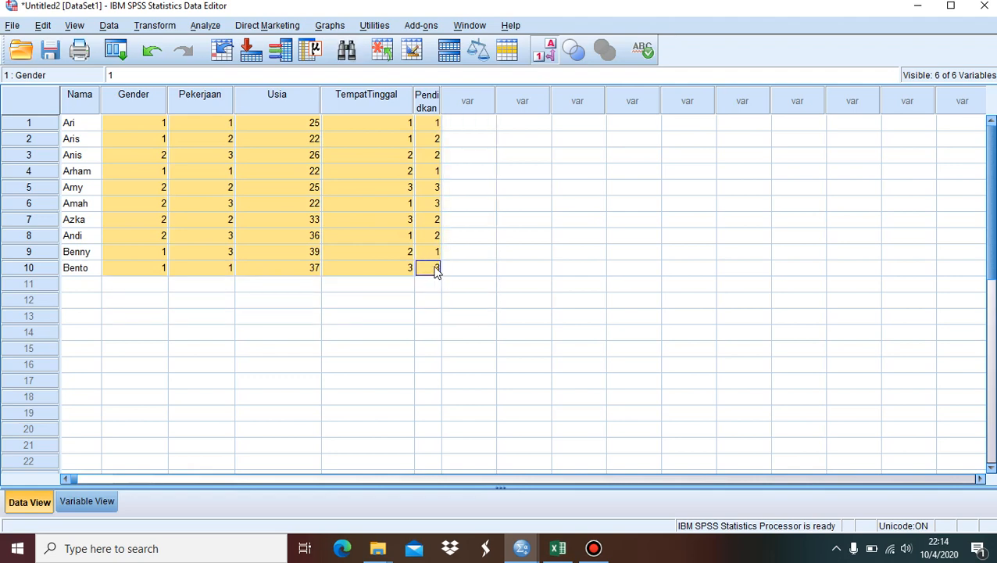
click(358, 289)
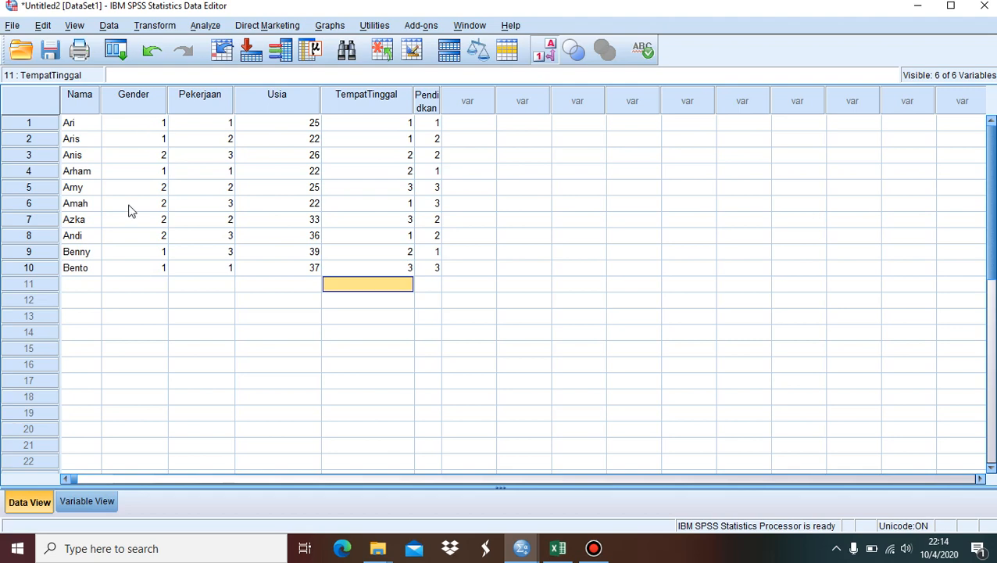
- Open the value labels of the Gender variable and add the label Laki-Laki for value 1
click(105, 501)
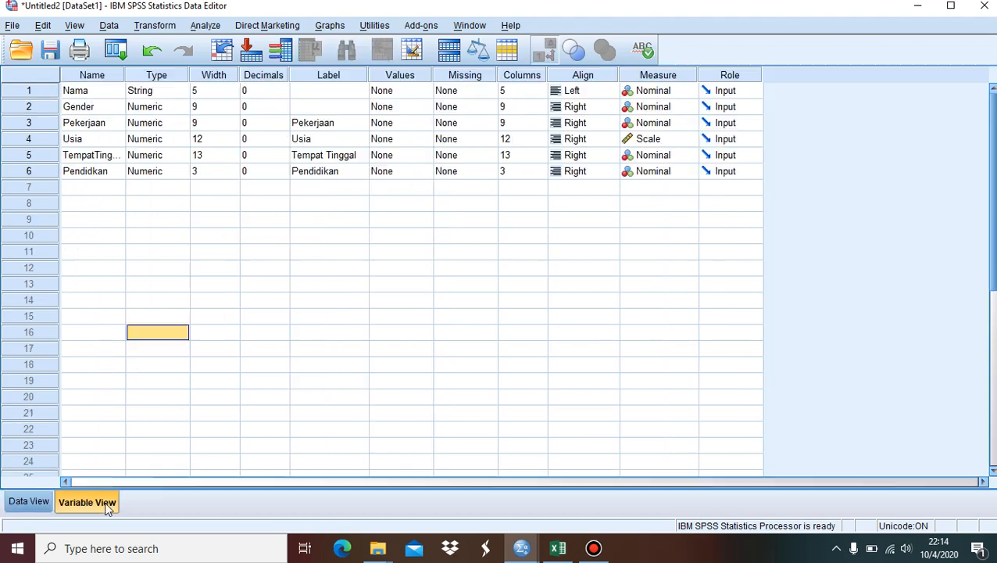
click(409, 113)
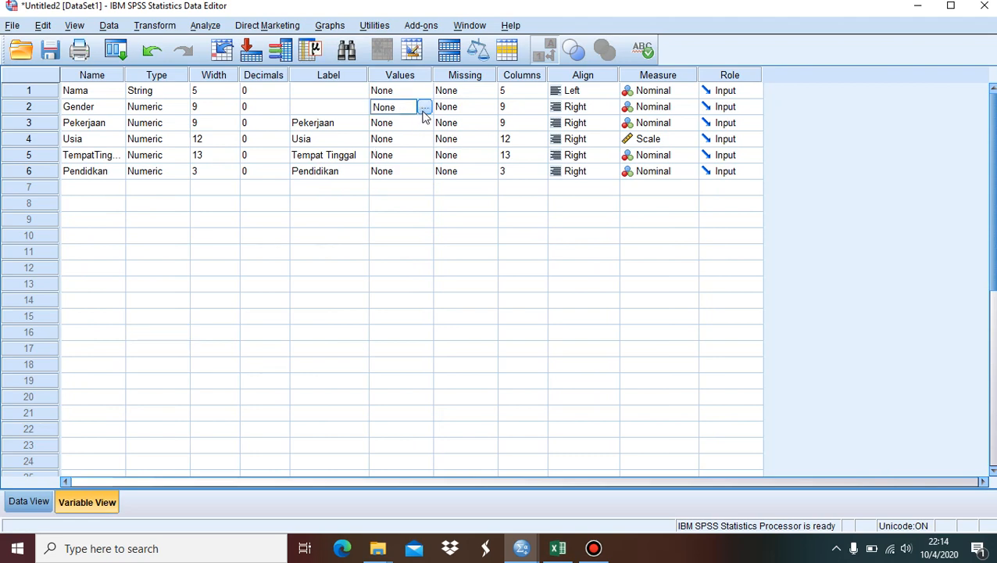
click(424, 110)
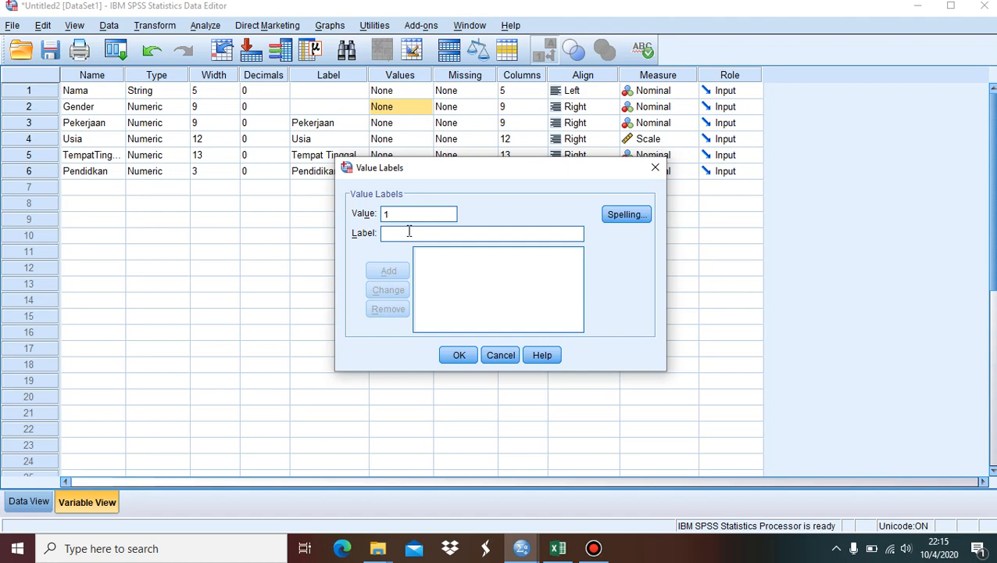
text(Laki-Laki)
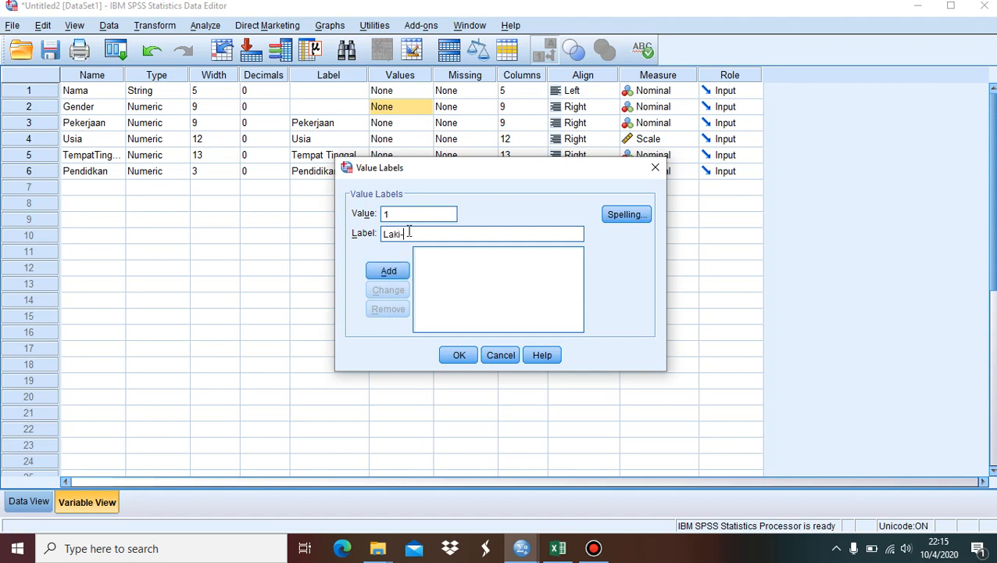
click(390, 272)
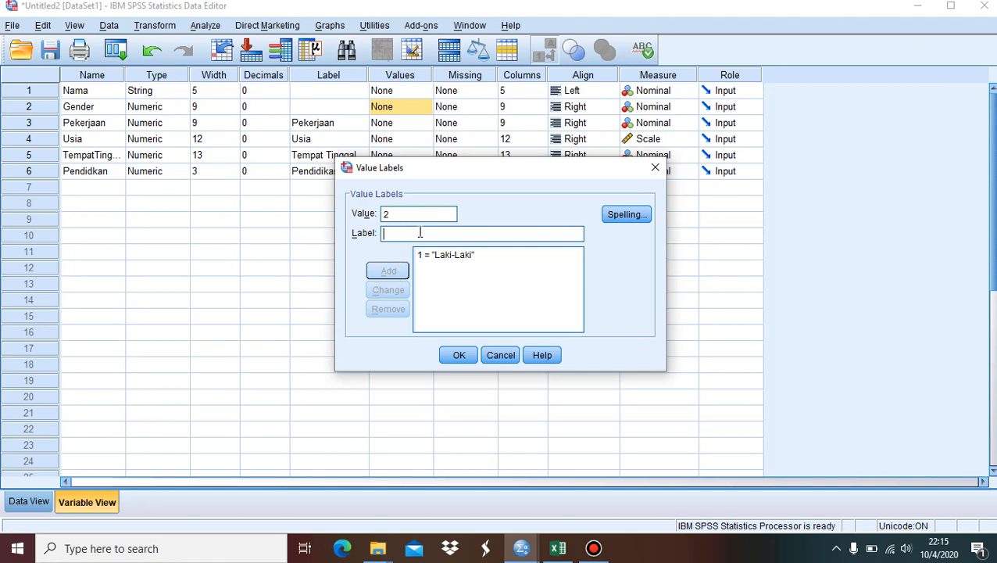
- Add the label Perempuan for Gender value 2 and accept the value labels
text(P)
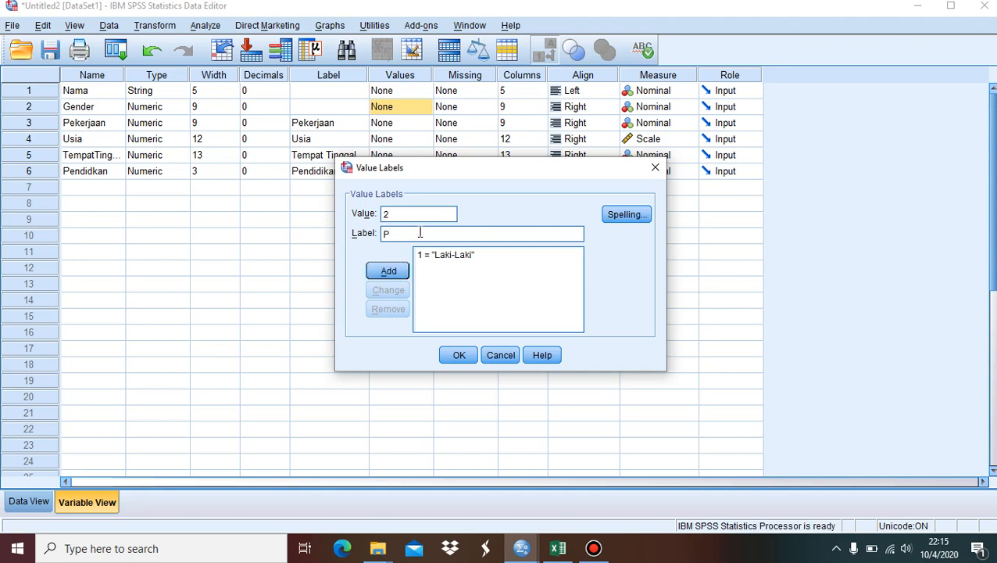
key(BackSpace)
text(Perempuan)
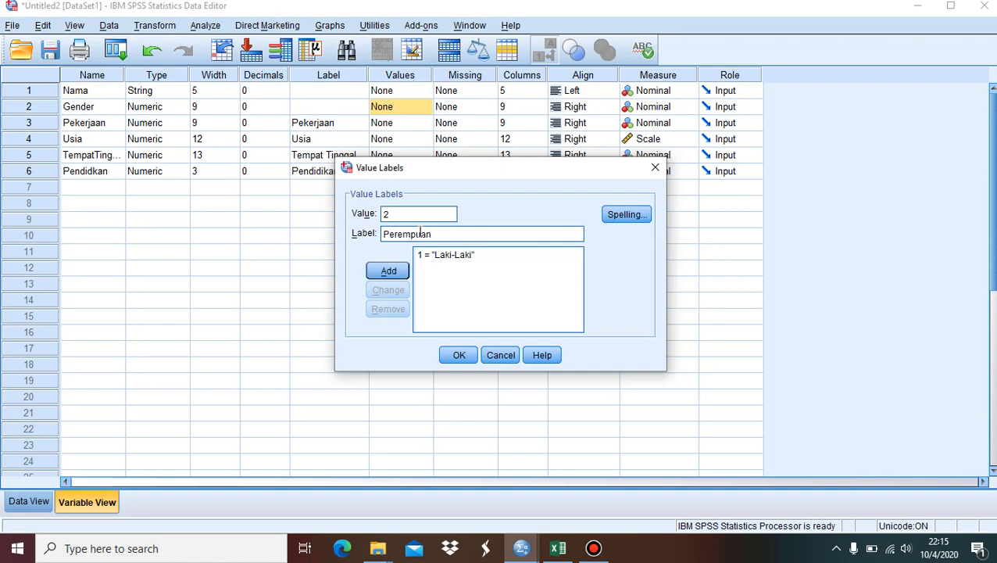
click(394, 270)
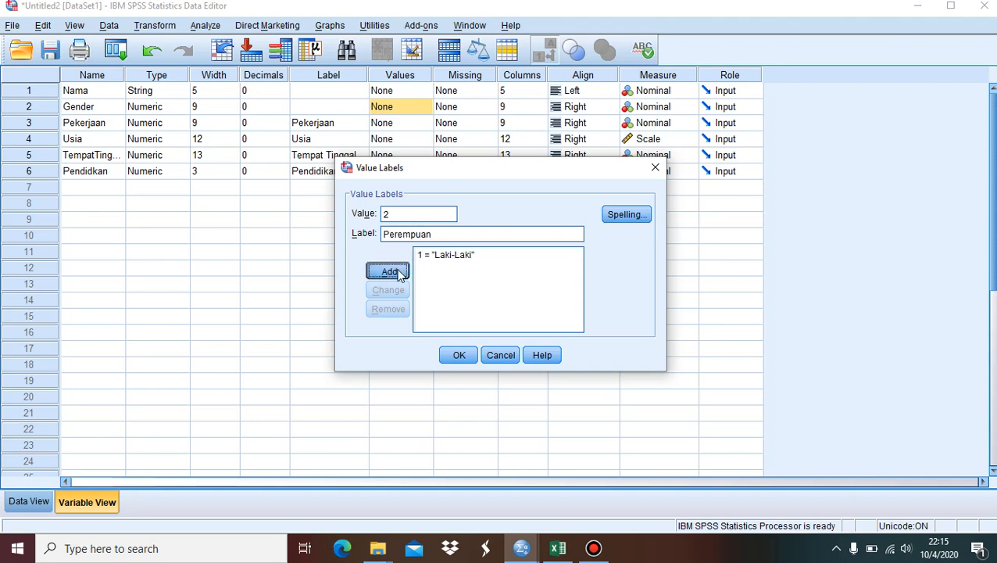
click(459, 355)
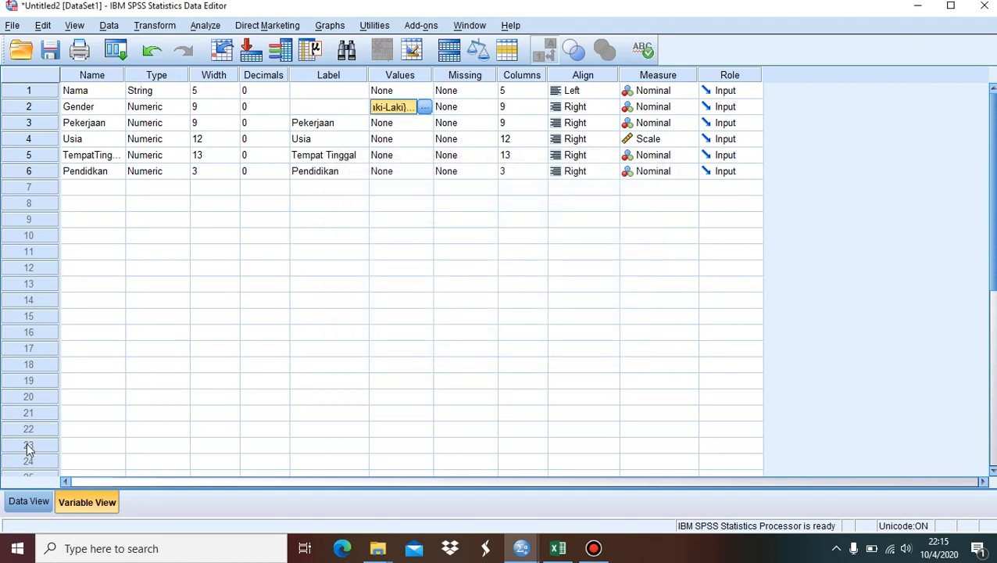
- Check how the Gender value labels are displayed in the data sheet
click(28, 503)
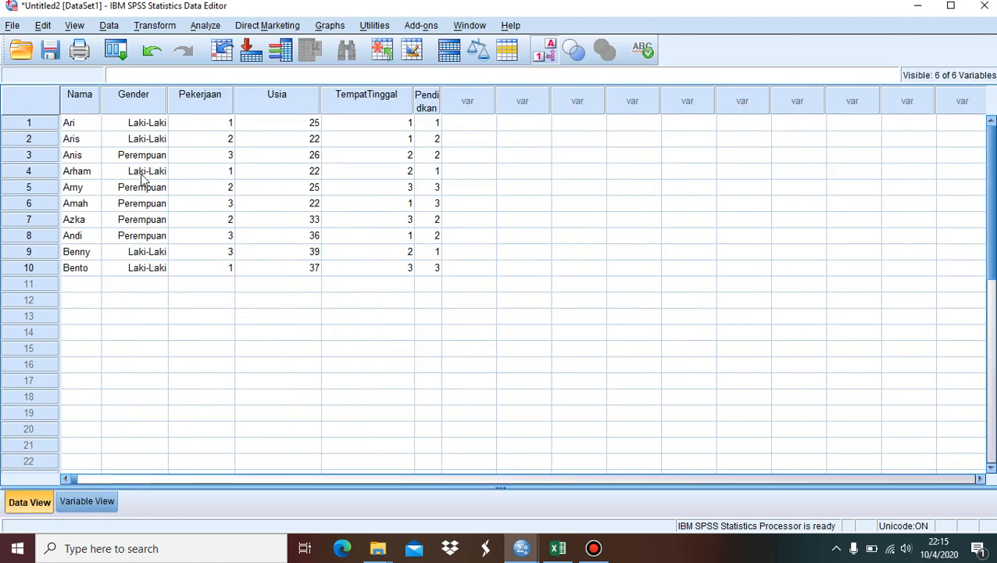
drag(134, 127, 146, 303)
click(183, 315)
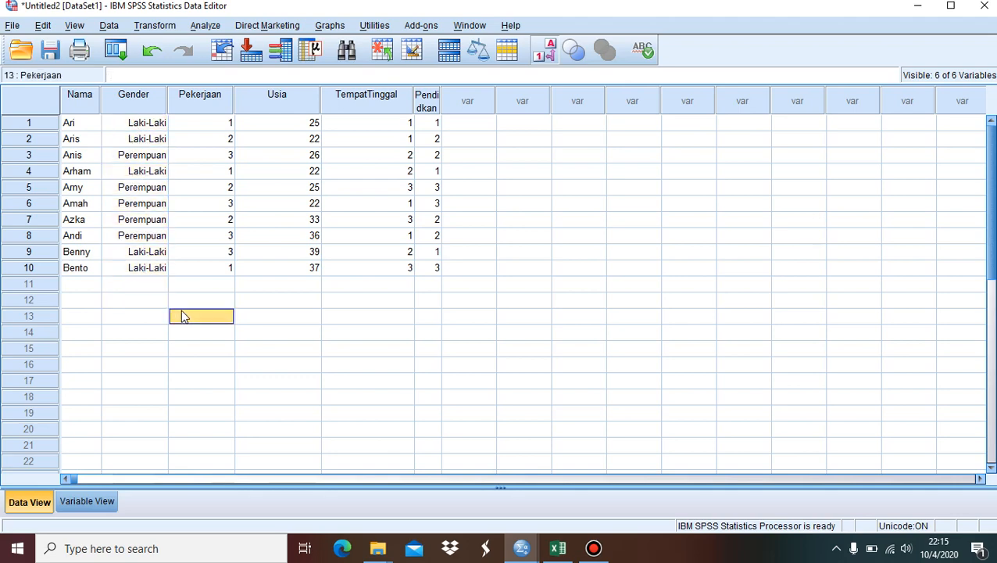
- Open the value labels of the Pekerjaan variable and add the label Marketing for value 1
click(84, 504)
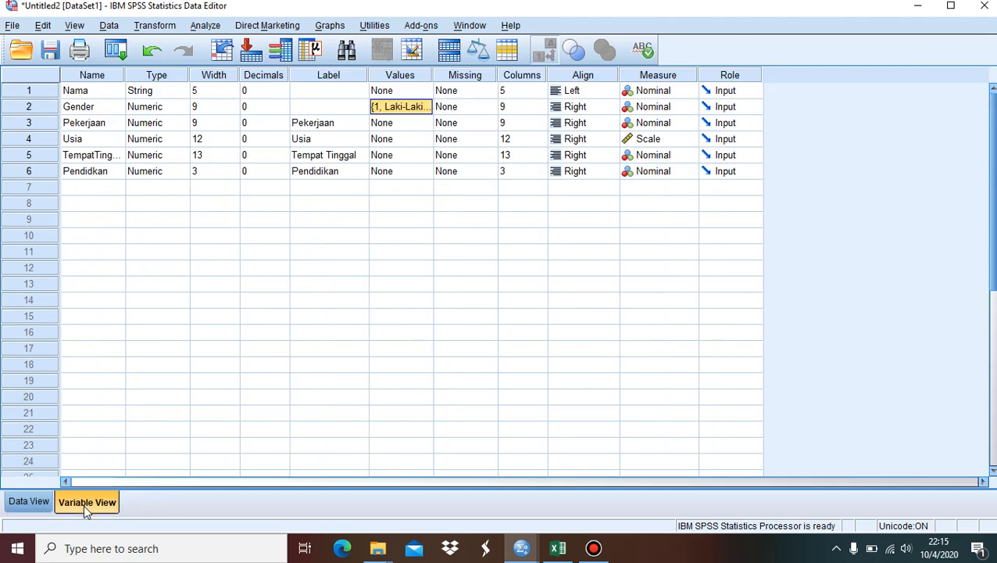
click(393, 127)
click(426, 125)
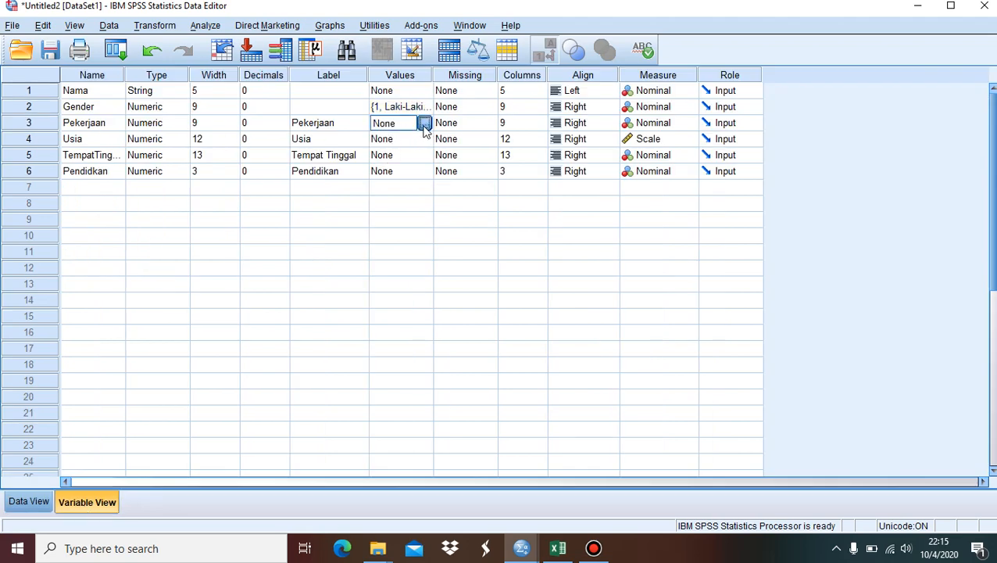
click(415, 208)
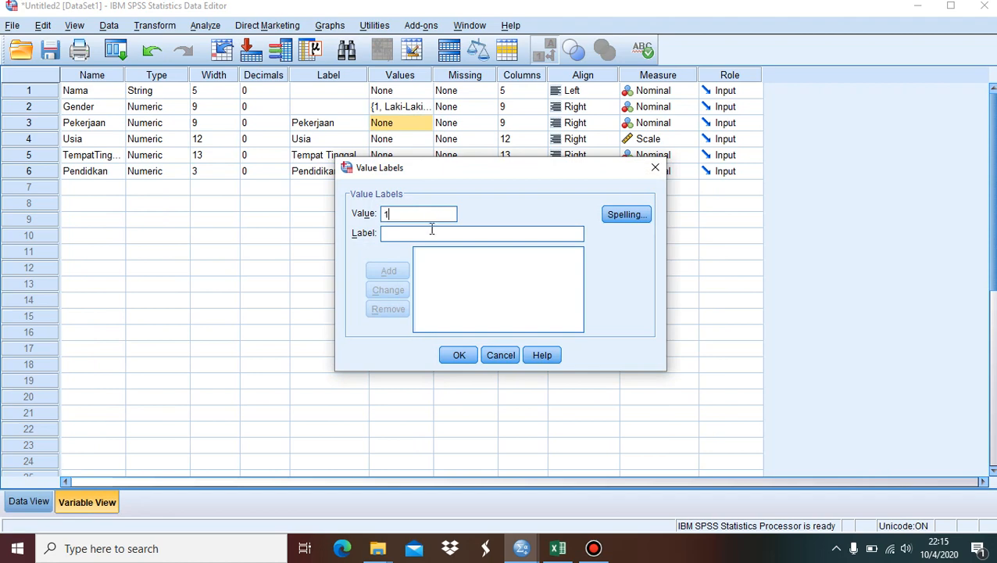
click(431, 229)
text(M)
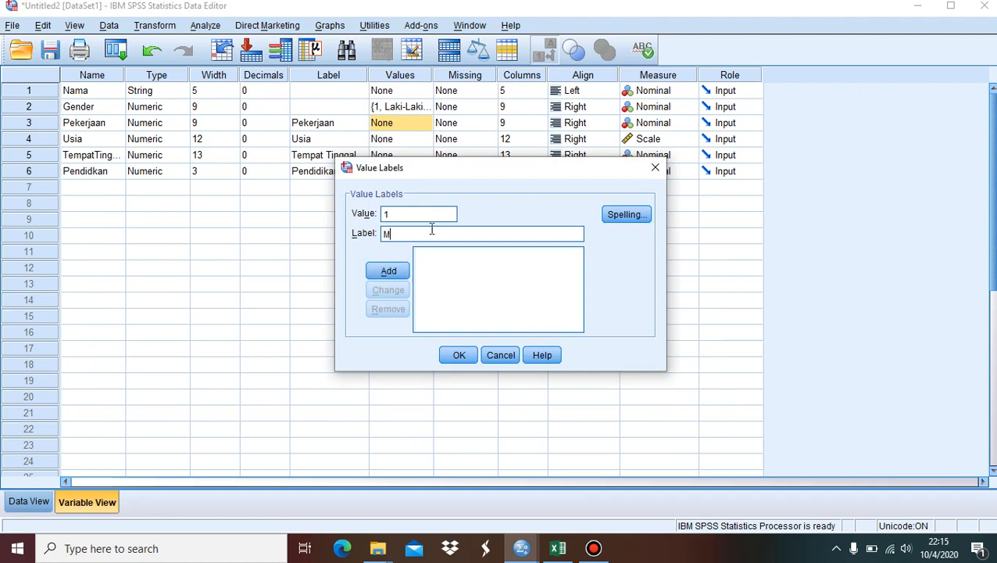
text(arketing)
click(383, 275)
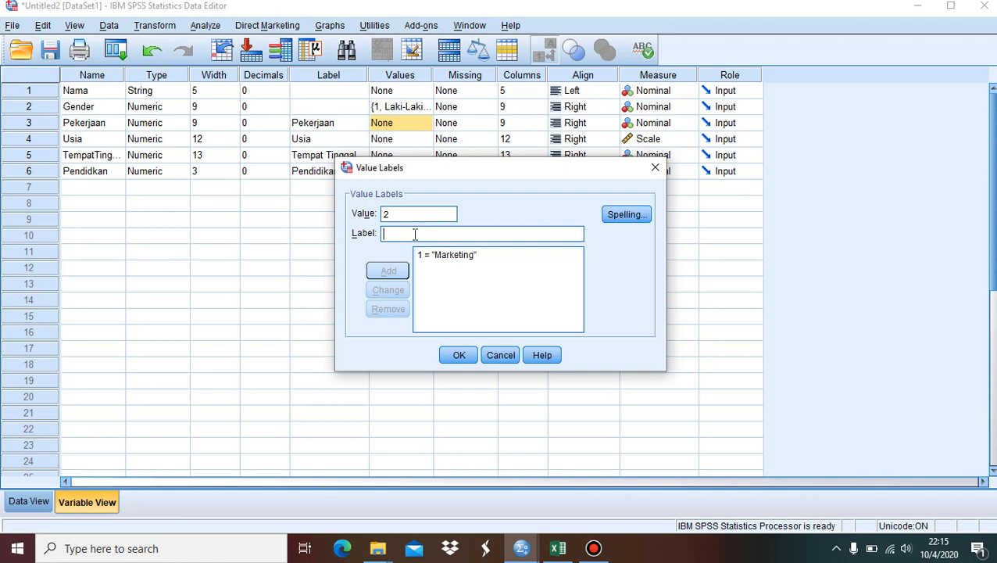
- Add the Pekerjaan labels Keuangan for value 2 and Produksi for value 3, and accept the value labels
text(Ke)
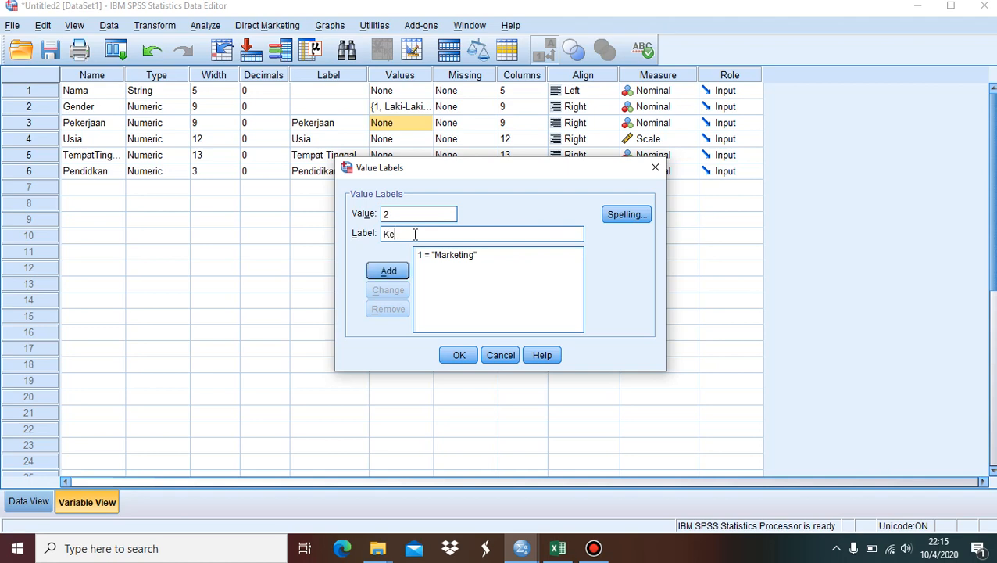
text(gan)
click(400, 271)
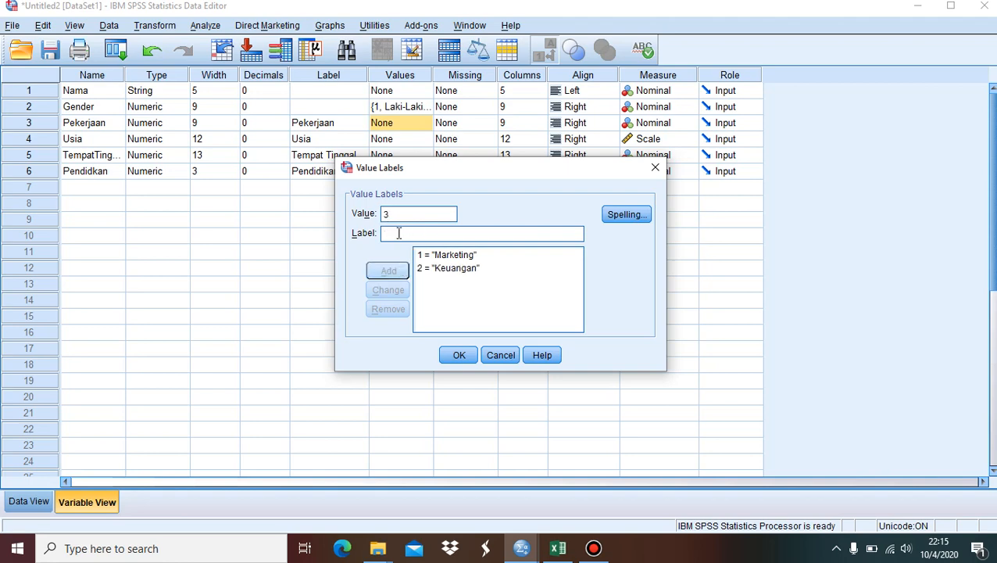
text(Pr)
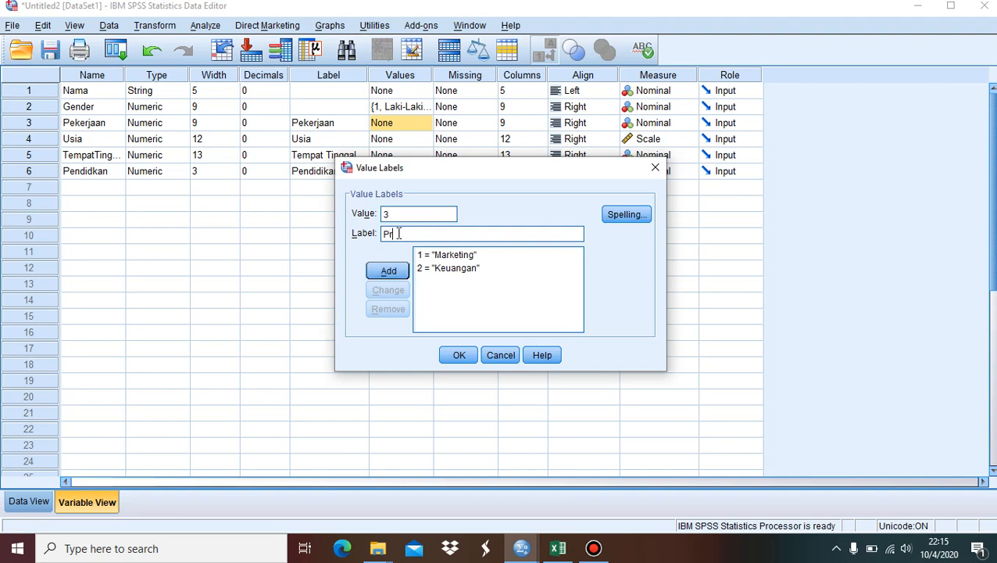
text(oduksi)
click(389, 270)
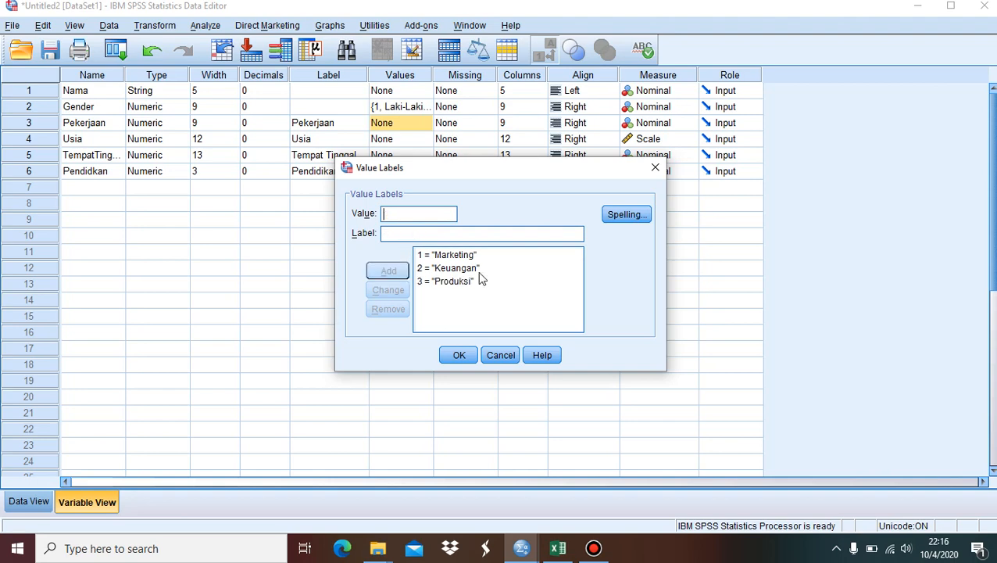
click(453, 355)
- Check how the Pekerjaan value labels are displayed for all cases in the data sheet
click(29, 501)
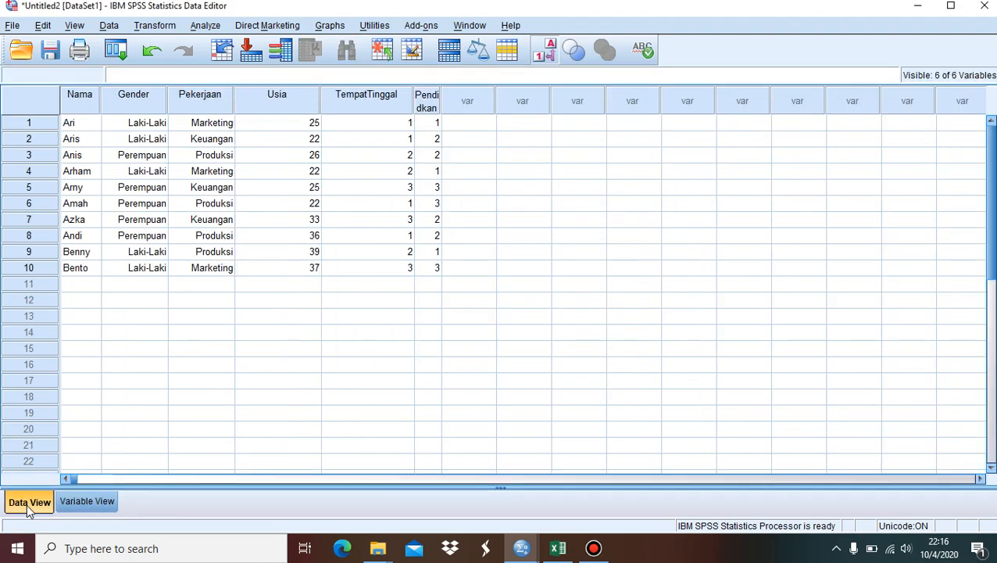
drag(217, 129, 222, 268)
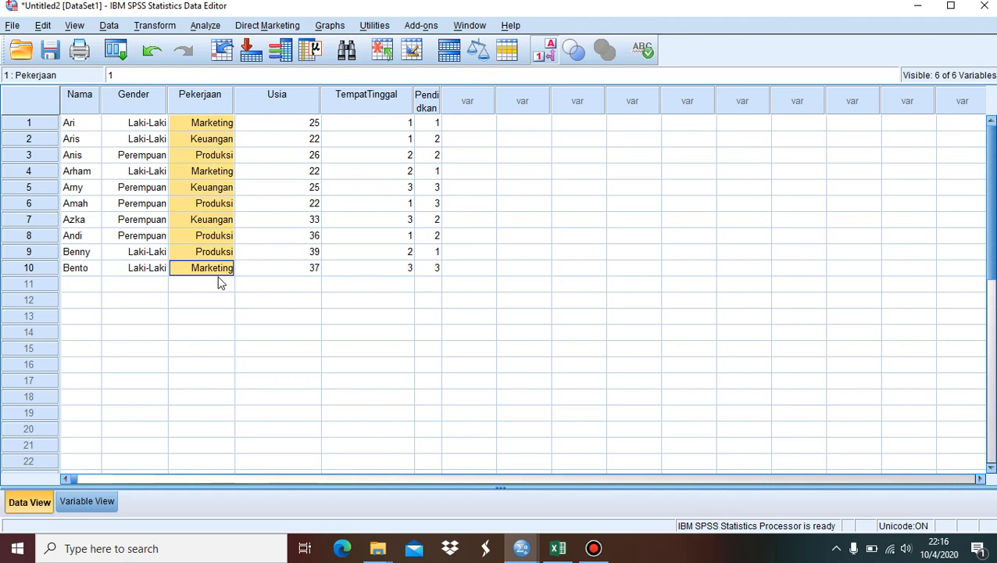
click(220, 283)
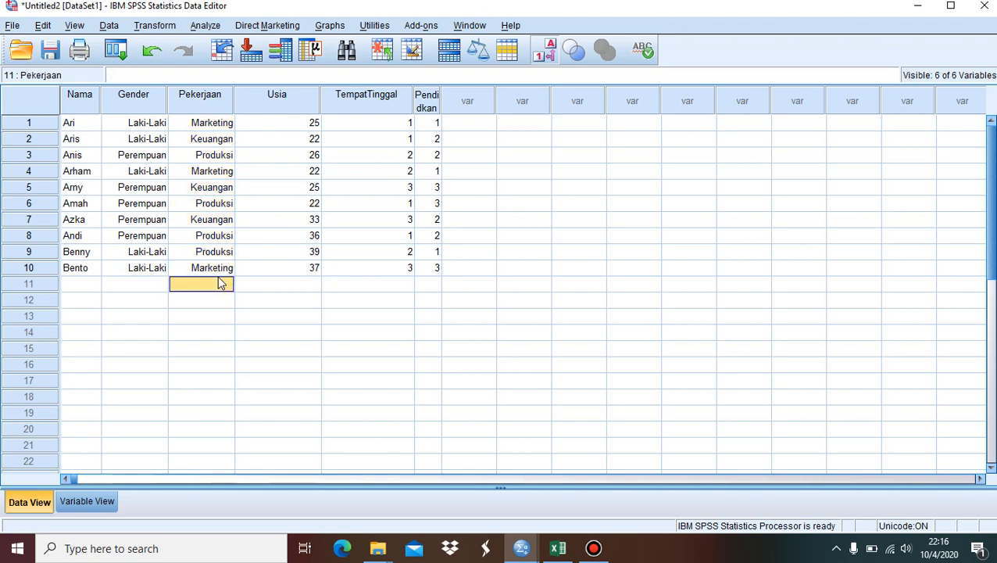
- Open the value labels of the TempatTinggal variable and add the label Bekasi for value 1
click(84, 504)
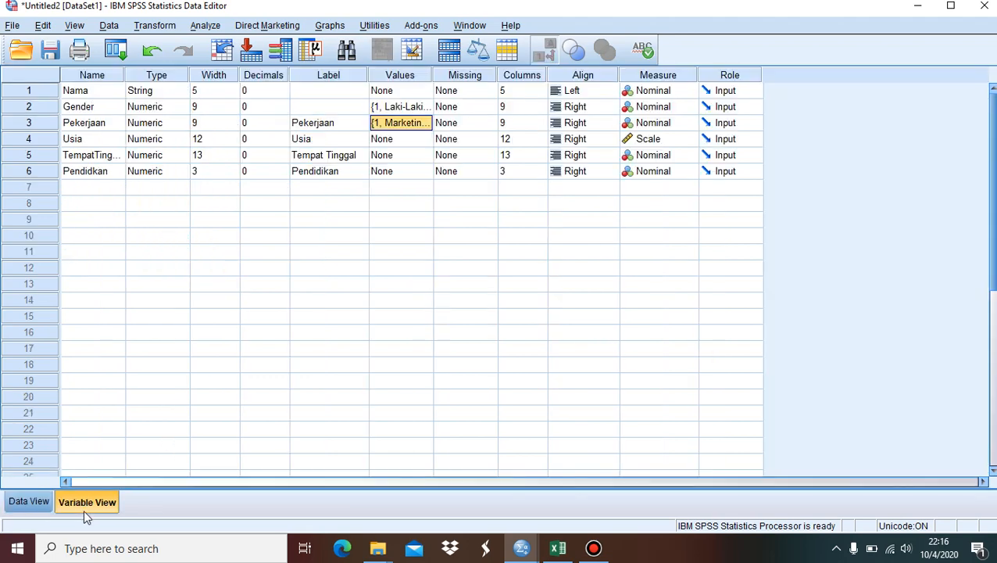
click(394, 154)
click(428, 155)
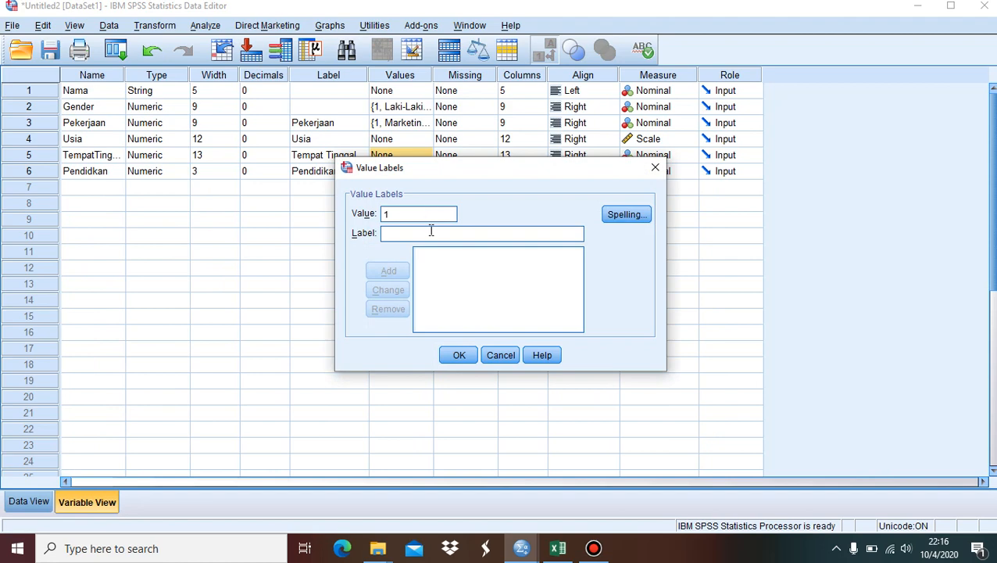
text(Bekasi)
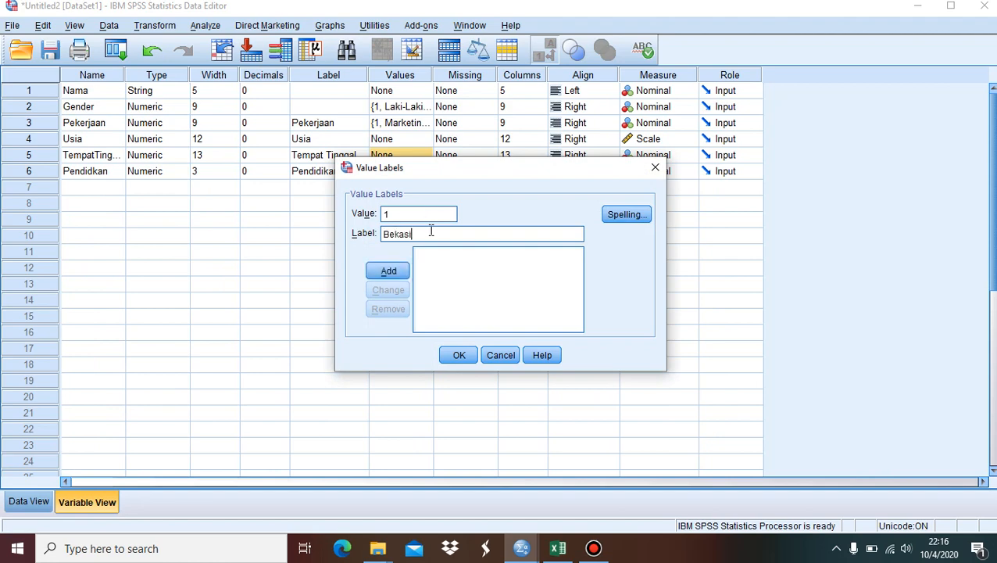
click(389, 271)
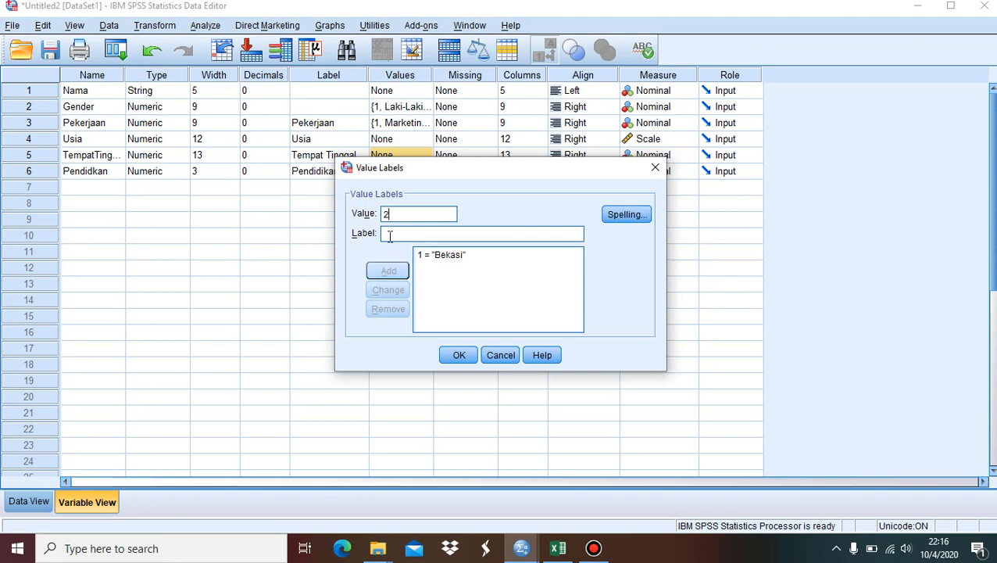
- Add the TempatTinggal labels Jakarta Timur for value 2 and Bogor for value 3, and accept the value labels
click(389, 235)
text(Jakarta)
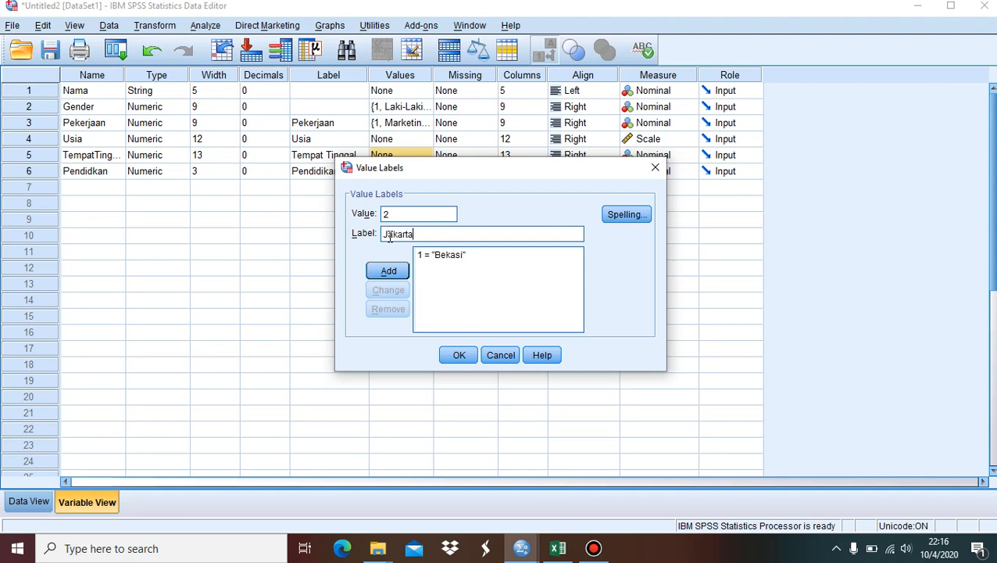
text( Timur)
click(397, 269)
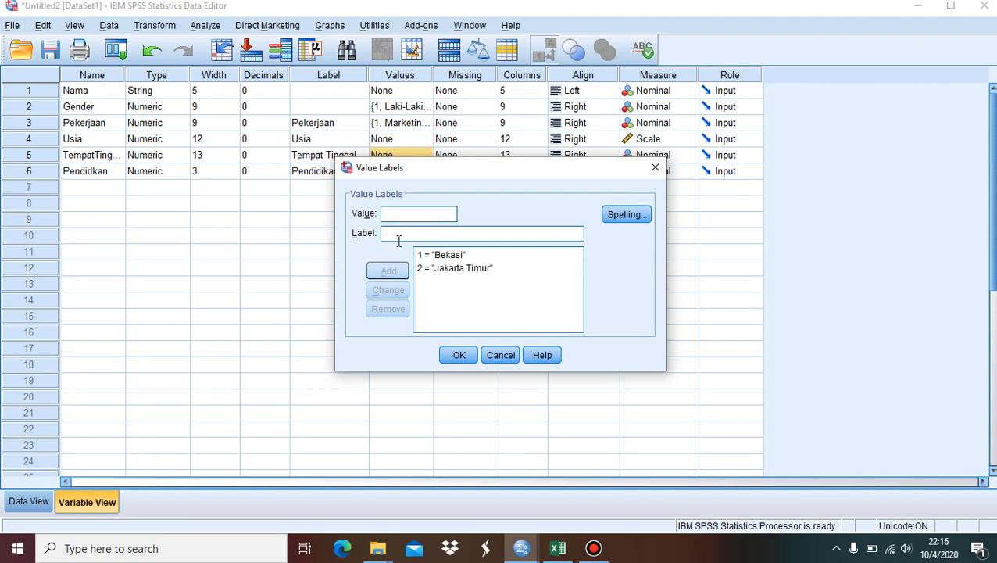
text(3)
text(Bogor)
click(389, 272)
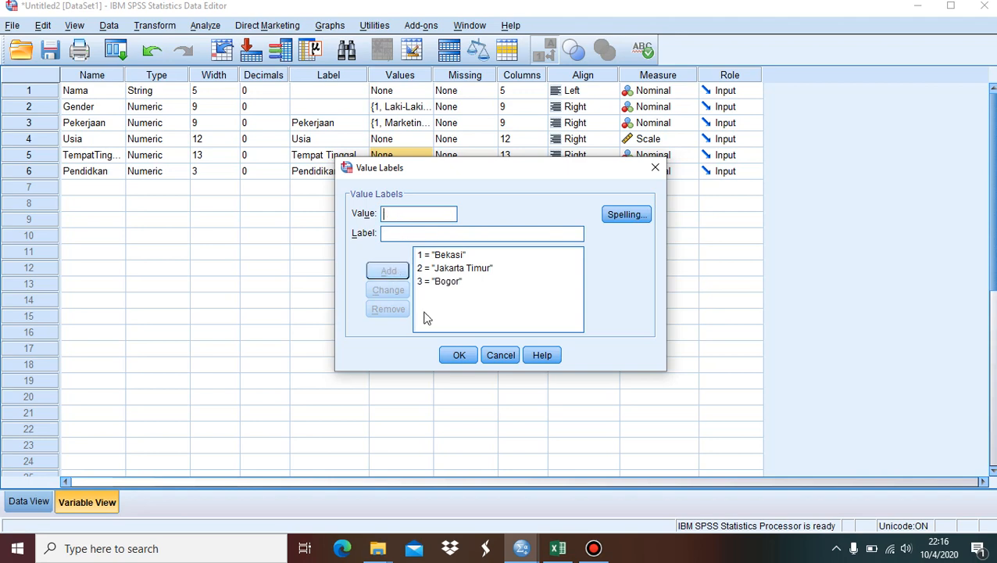
click(459, 356)
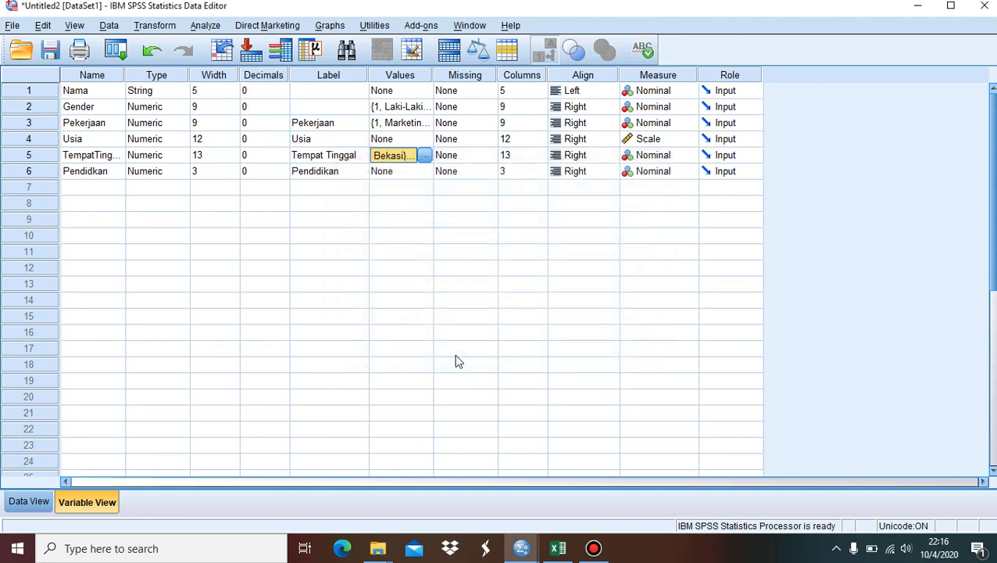
- Open the value labels of the Pendidkan variable and add S1 for value 1 and S2 for value 2
click(393, 173)
click(427, 173)
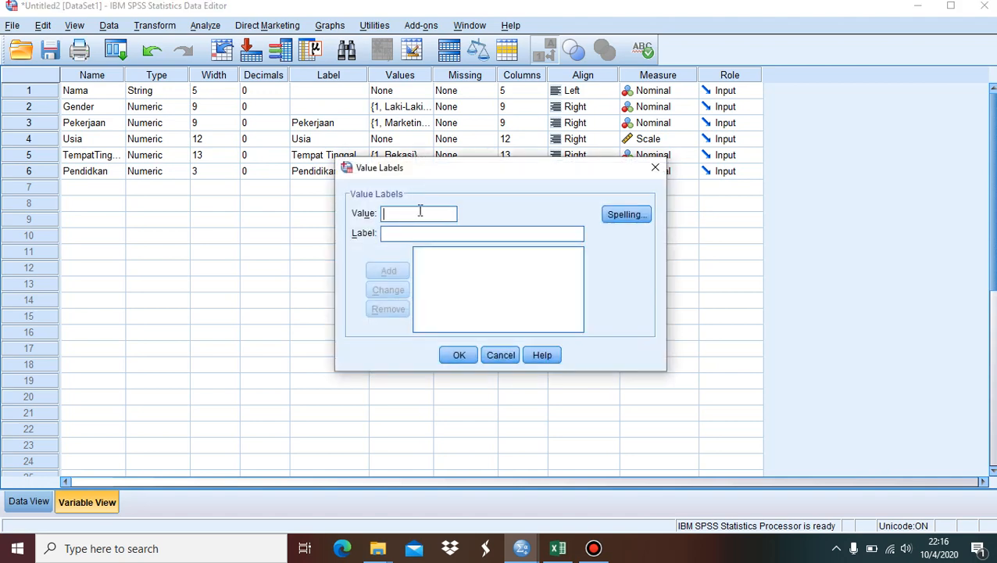
text(1)
text(S)
click(388, 271)
text(2)
click(408, 233)
text(S)
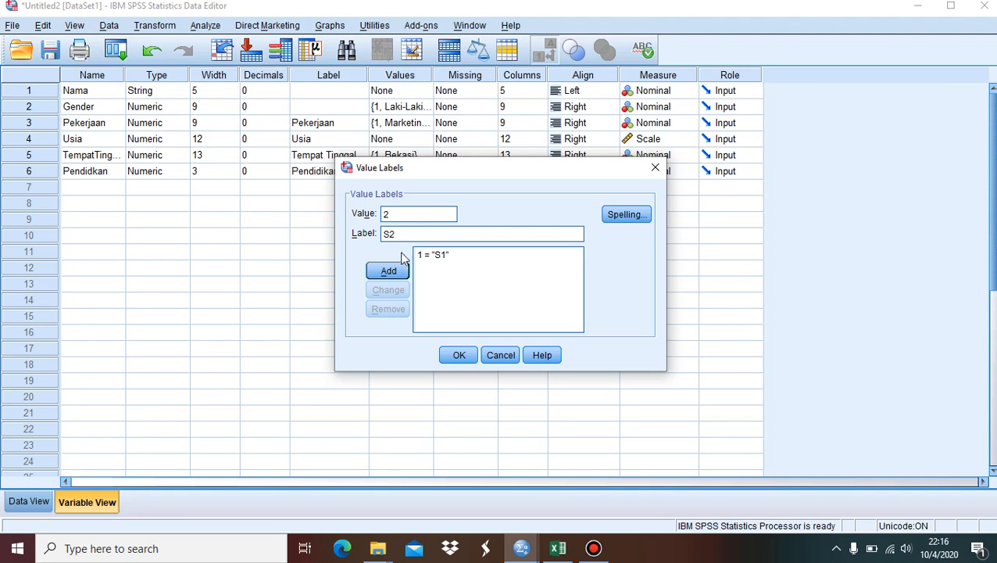
click(388, 271)
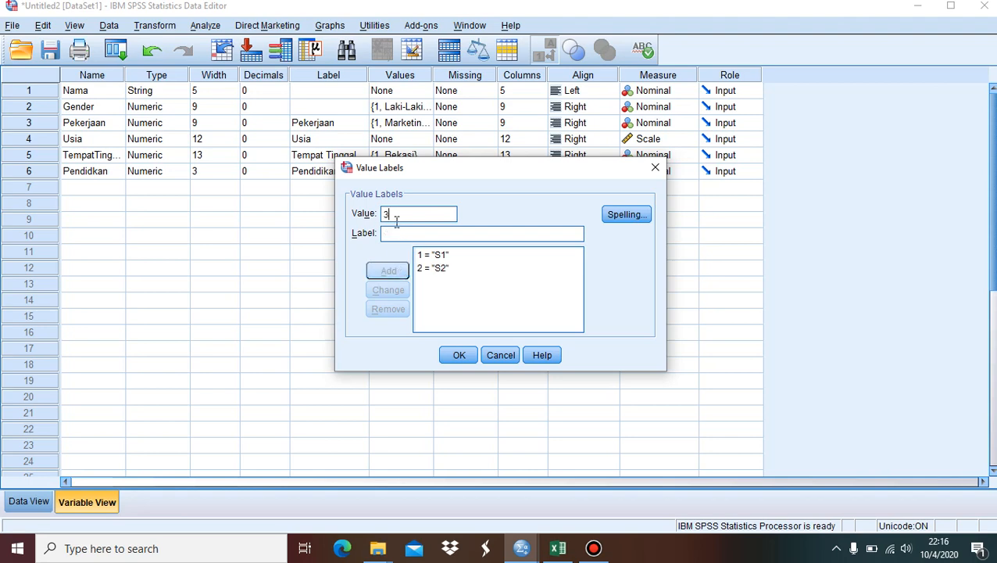
- Add the label SMA for Pendidkan value 3 and accept the value labels
click(404, 232)
text(SMA)
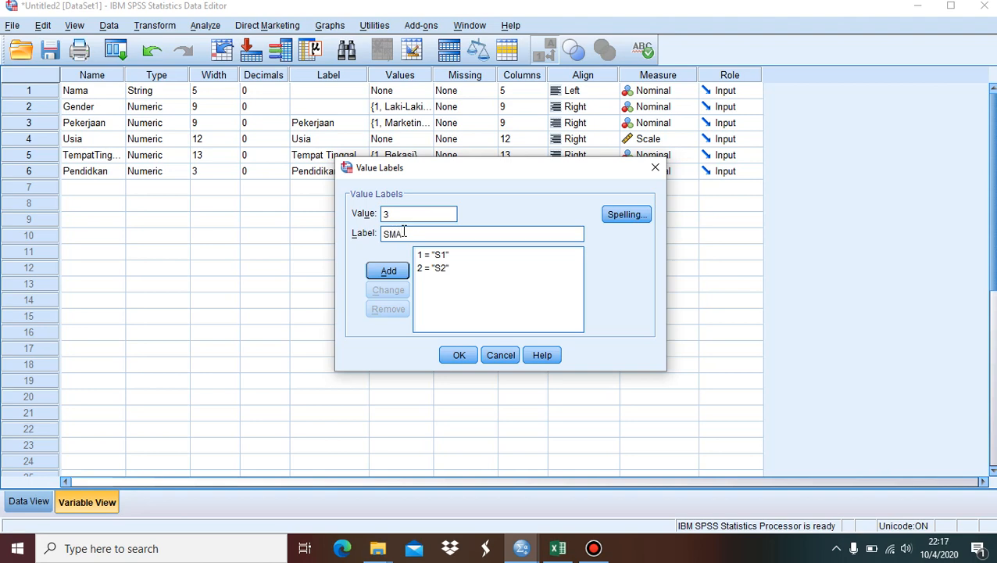
click(394, 271)
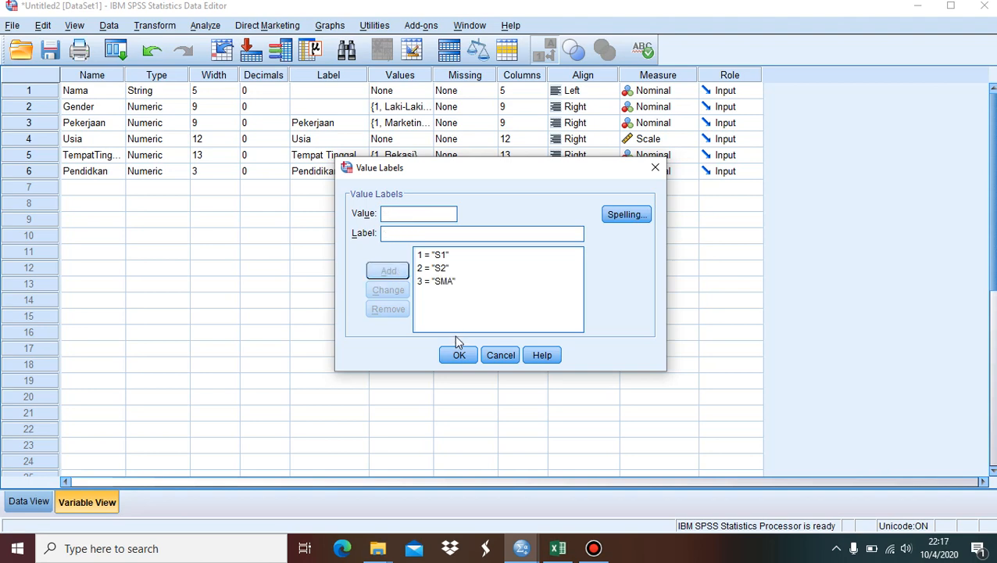
click(459, 356)
click(282, 337)
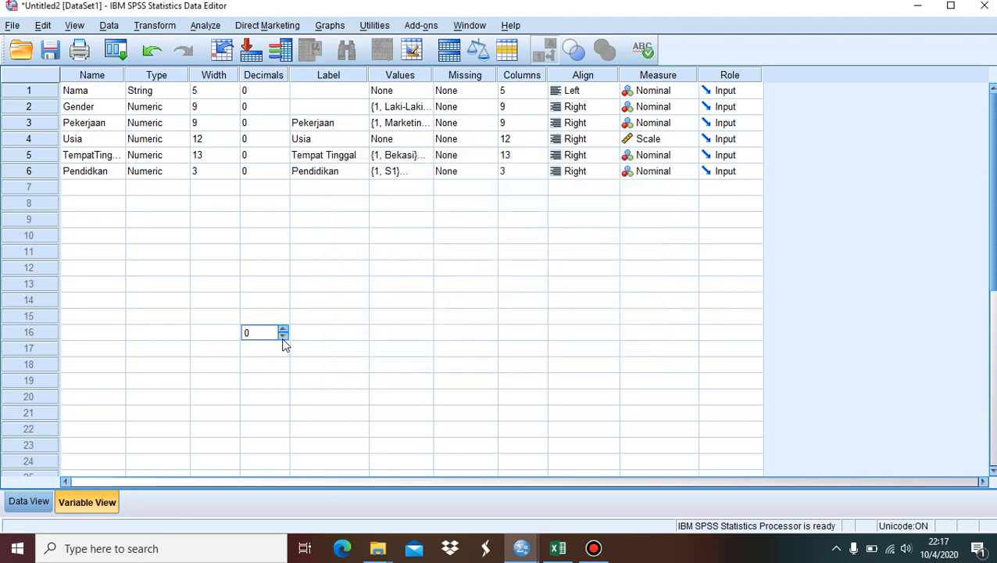
- Check the displayed labels of TempatTinggal and Pendidkan, and review the Gender through Pendidkan columns in the data sheet
click(38, 500)
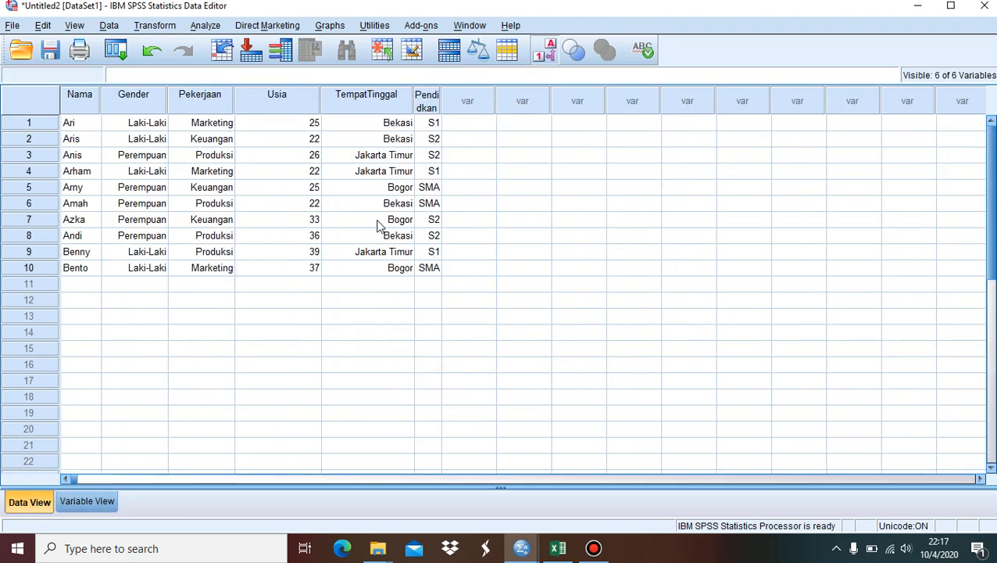
drag(390, 126, 435, 310)
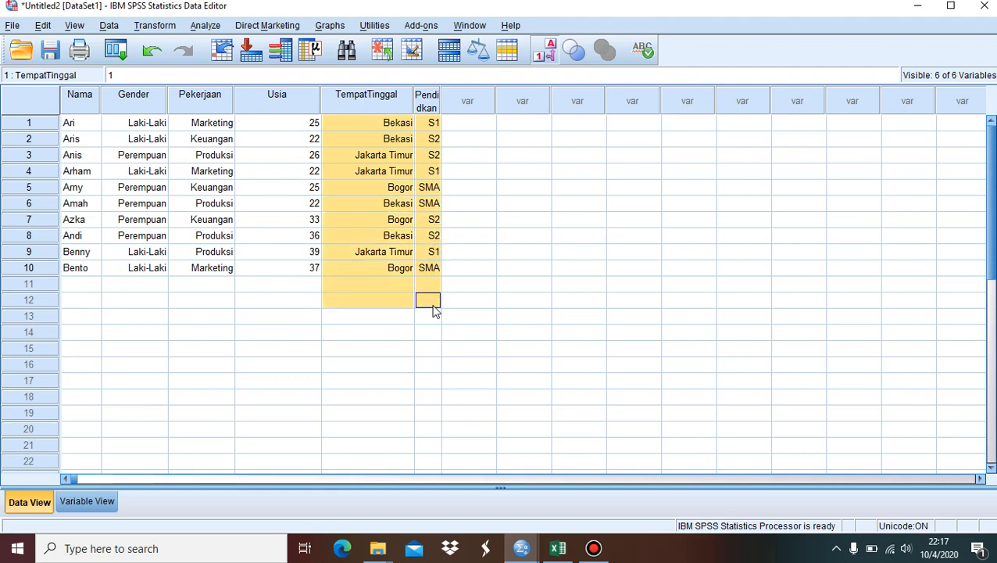
click(485, 222)
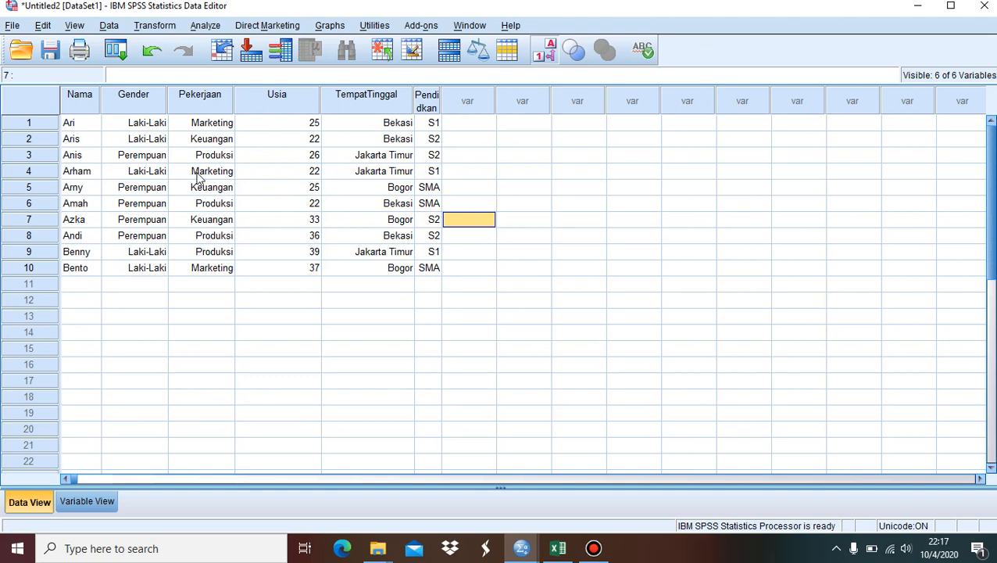
click(109, 504)
click(43, 503)
drag(153, 127, 421, 284)
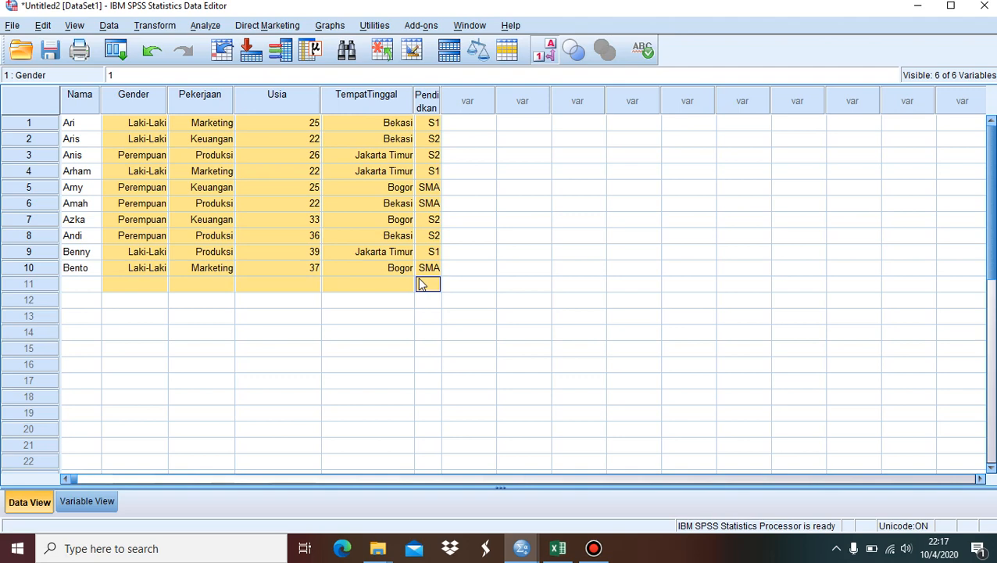
click(500, 321)
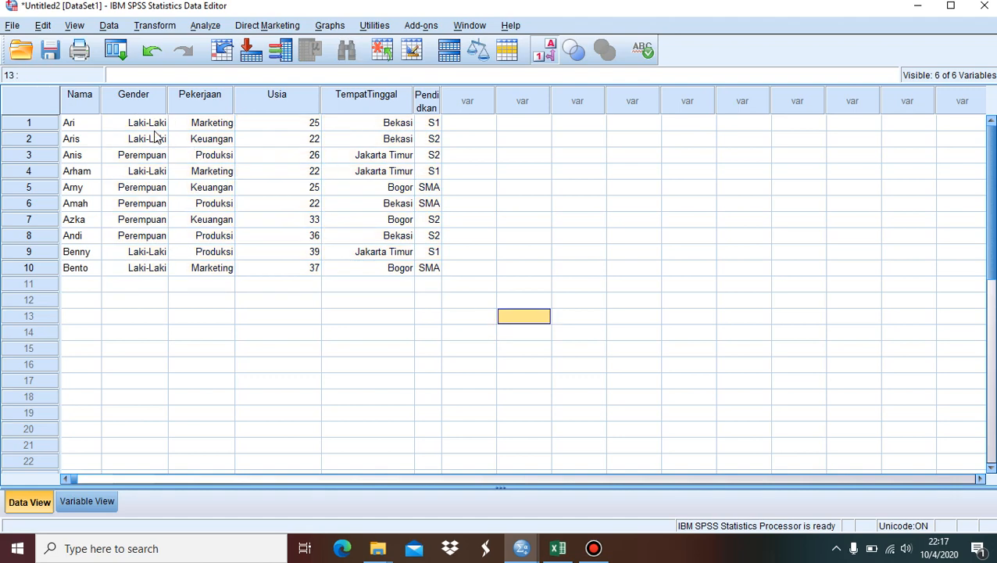
- Review the data types of the Gender, Pekerjaan, Usia, TempatTinggal and Pendidkan variables in the variable definitions
click(108, 501)
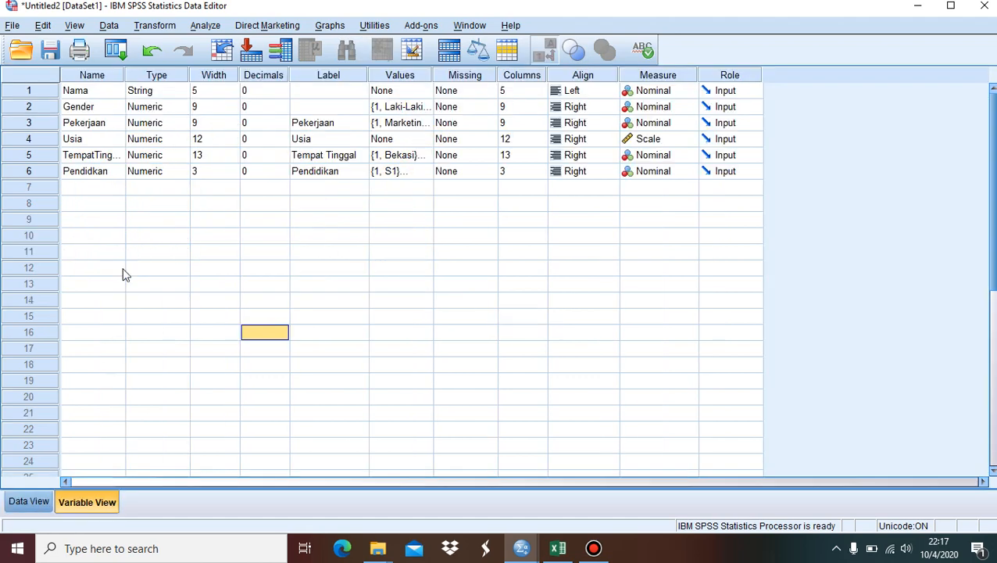
click(147, 125)
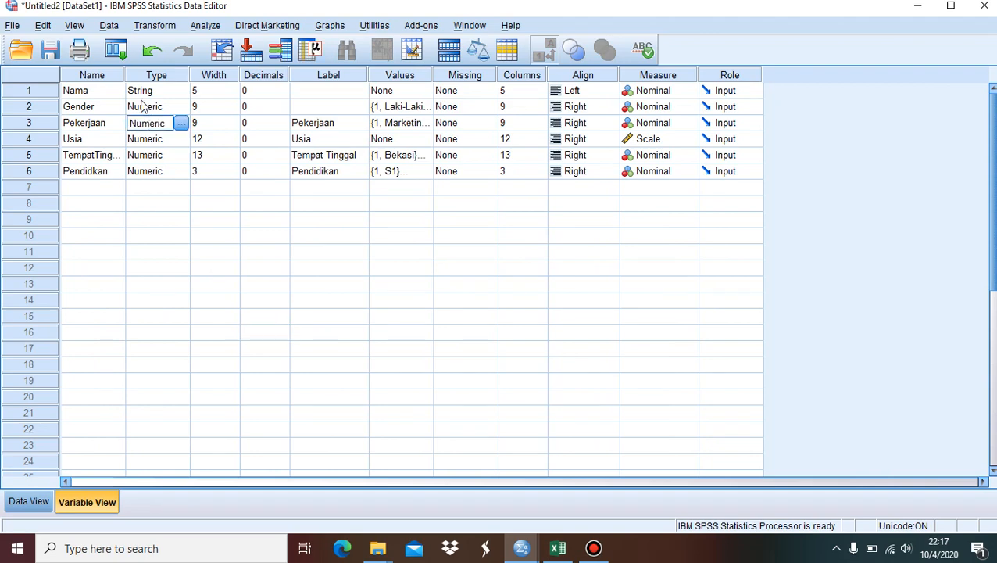
click(144, 107)
click(159, 139)
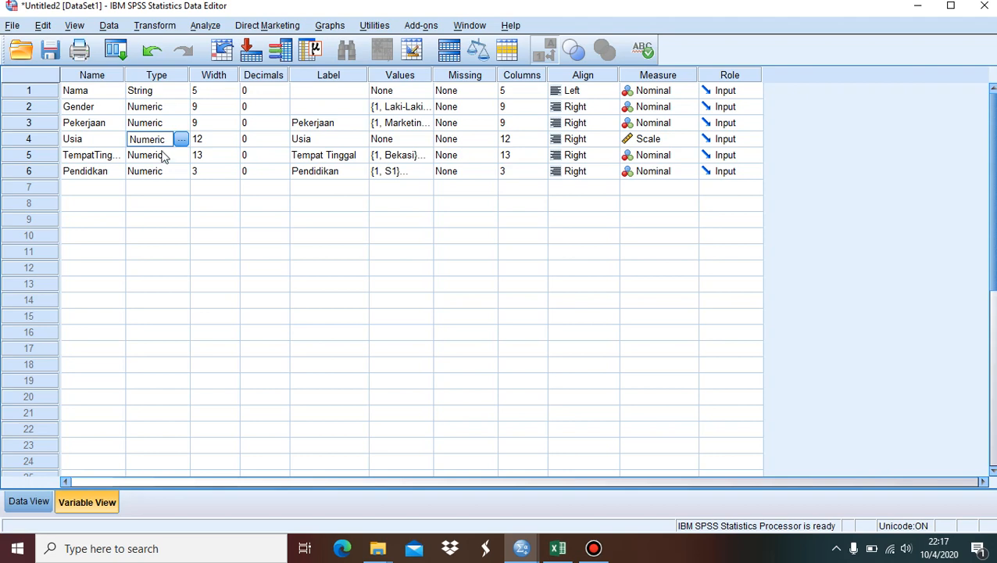
click(163, 155)
click(170, 173)
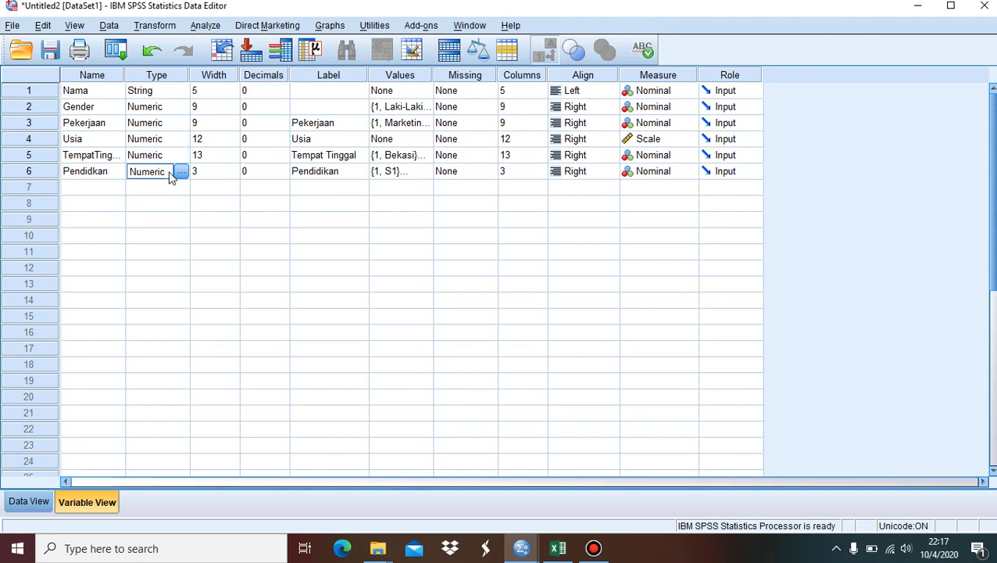
- Widen the Nama column in the data sheet to a column width of 9 and check it in the variable definitions
click(202, 220)
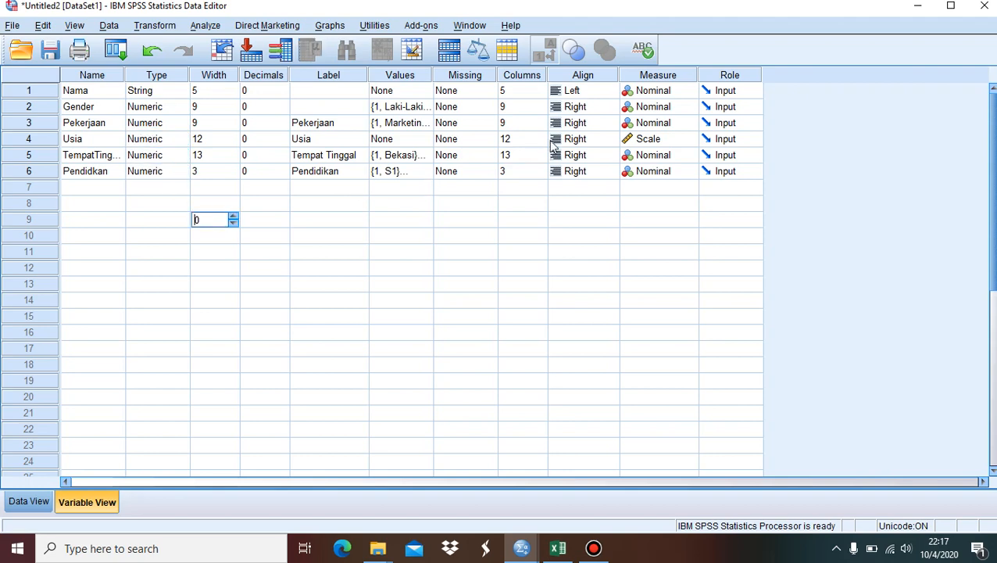
click(518, 90)
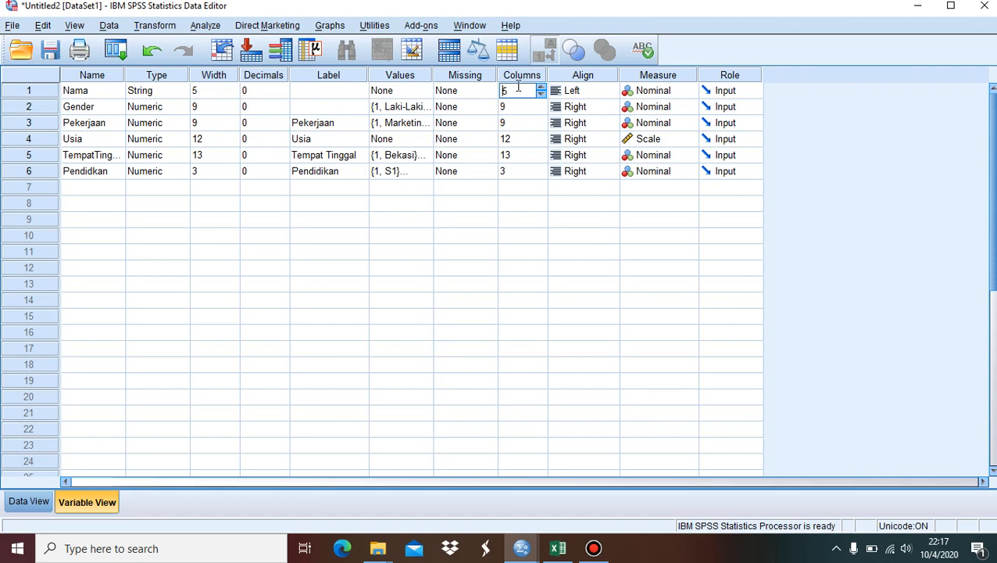
click(37, 501)
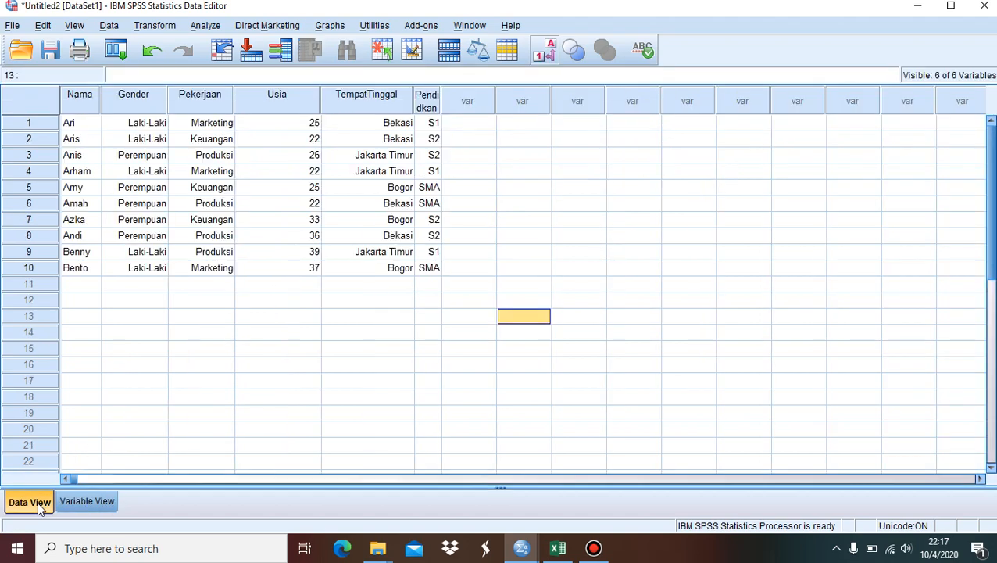
click(69, 127)
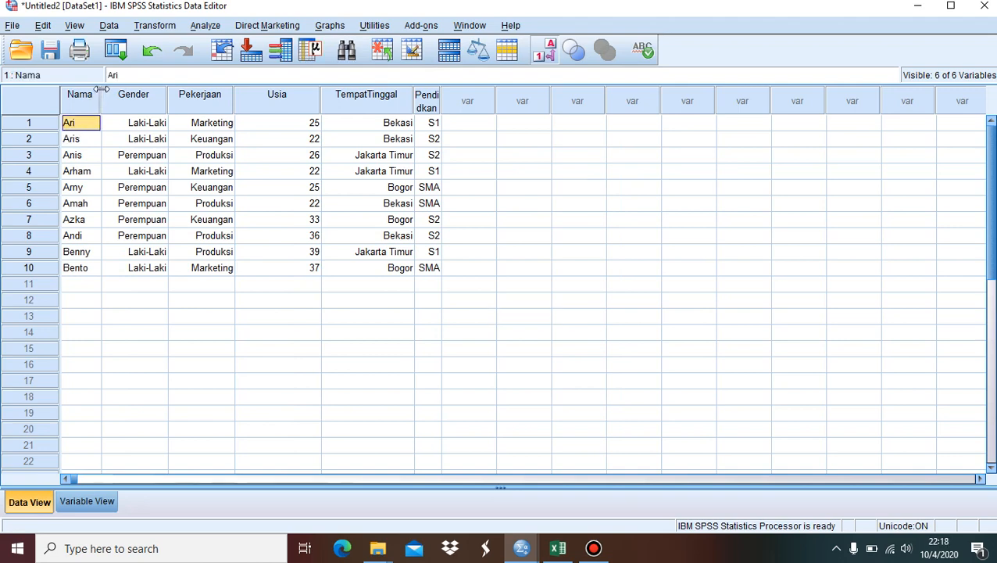
drag(102, 90, 127, 95)
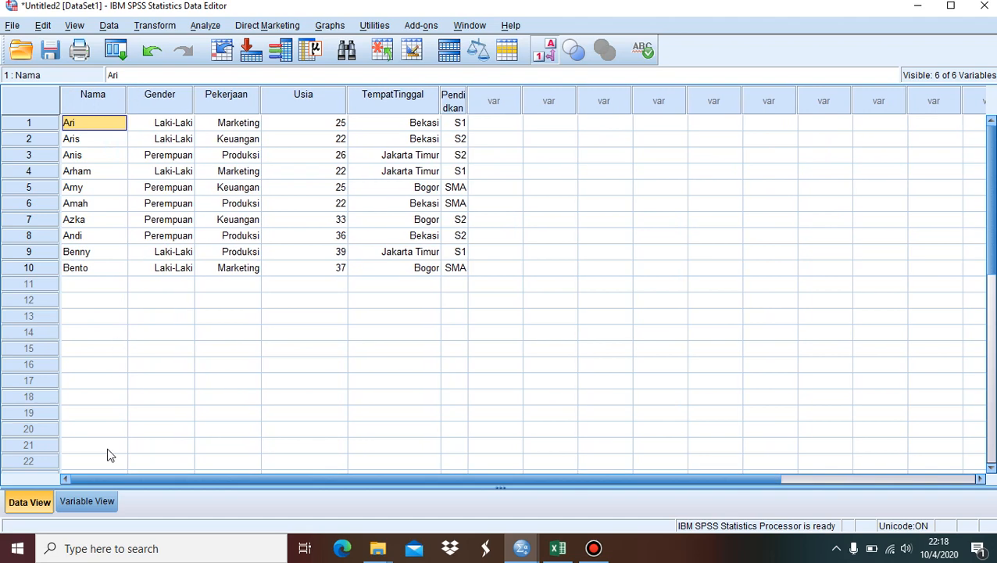
click(105, 501)
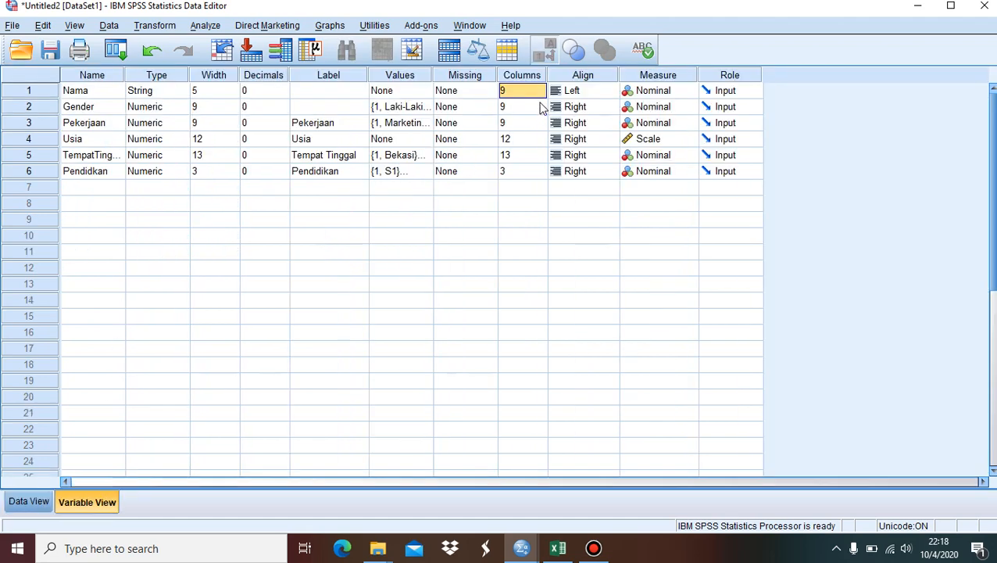
- Widen the Pendidkan column in the data sheet to a column width of 10 and check it in the variable definitions
click(523, 172)
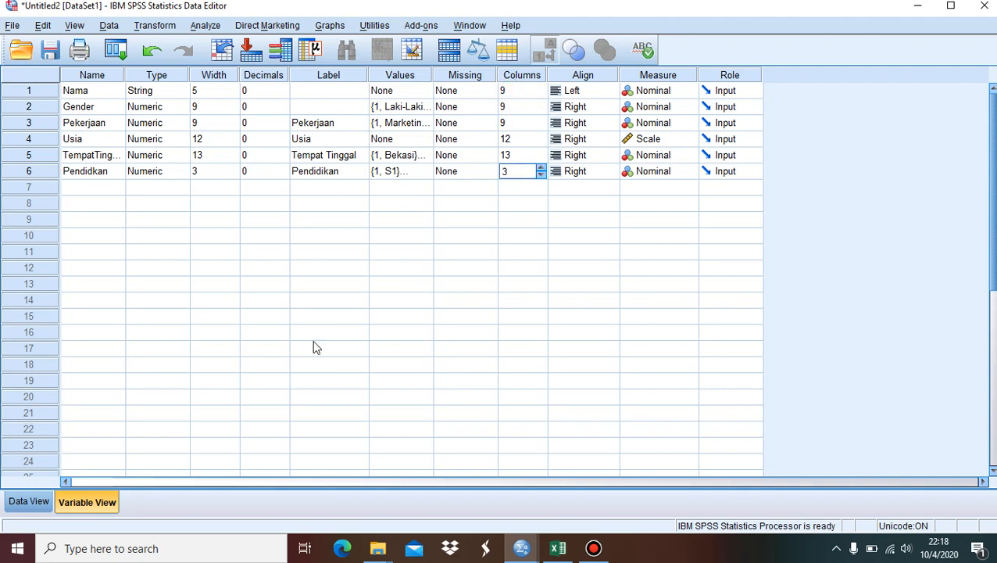
click(40, 502)
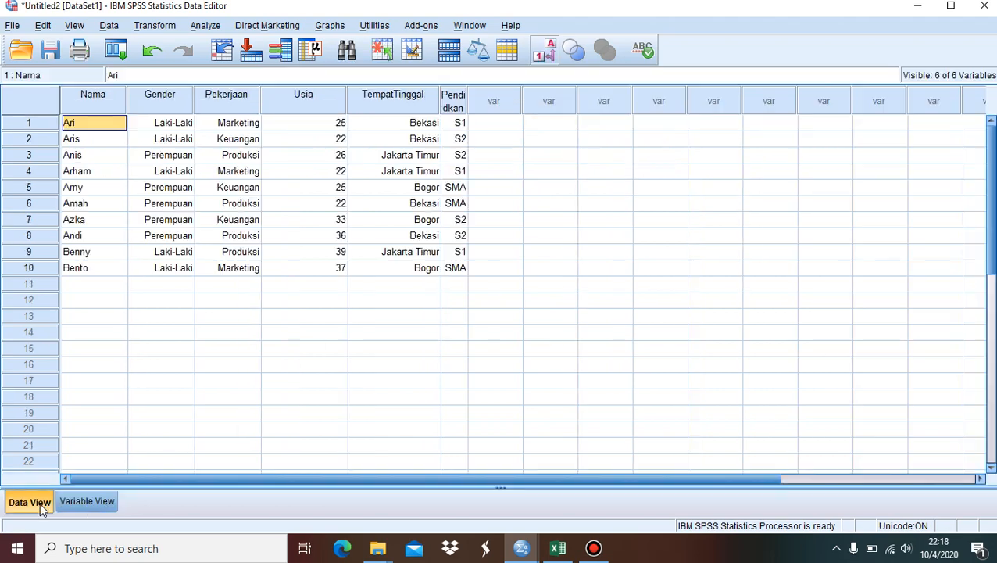
click(460, 124)
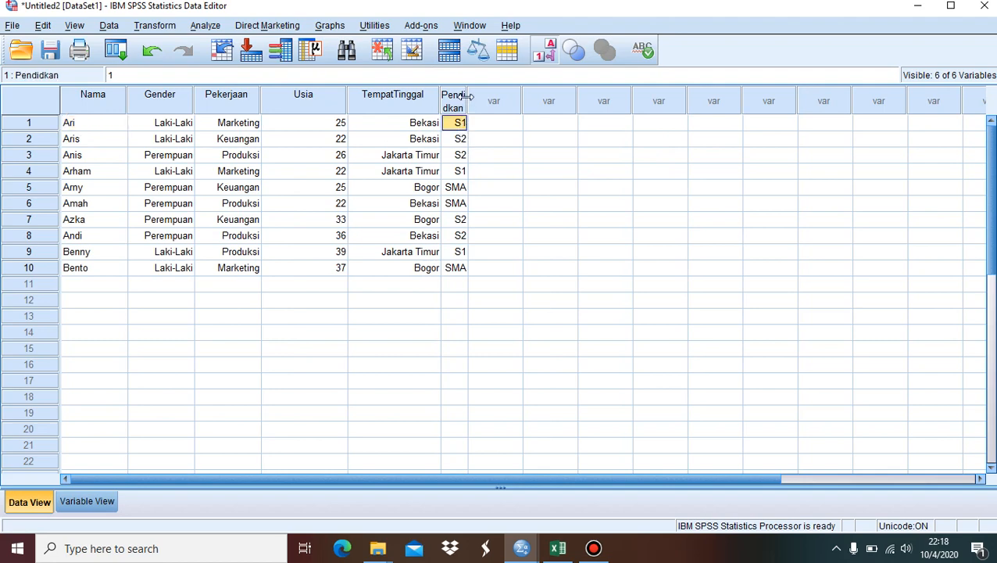
drag(467, 95, 514, 94)
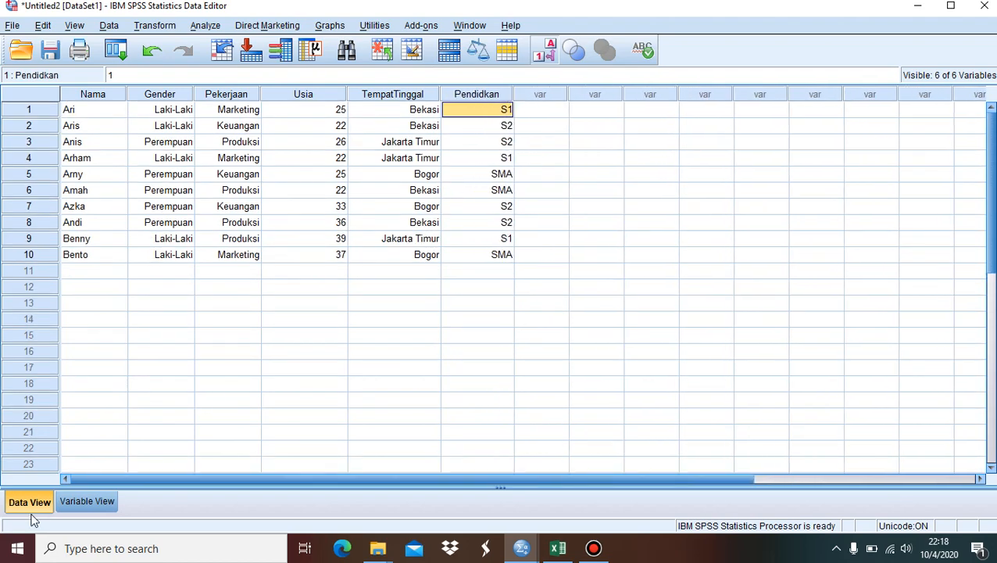
click(85, 510)
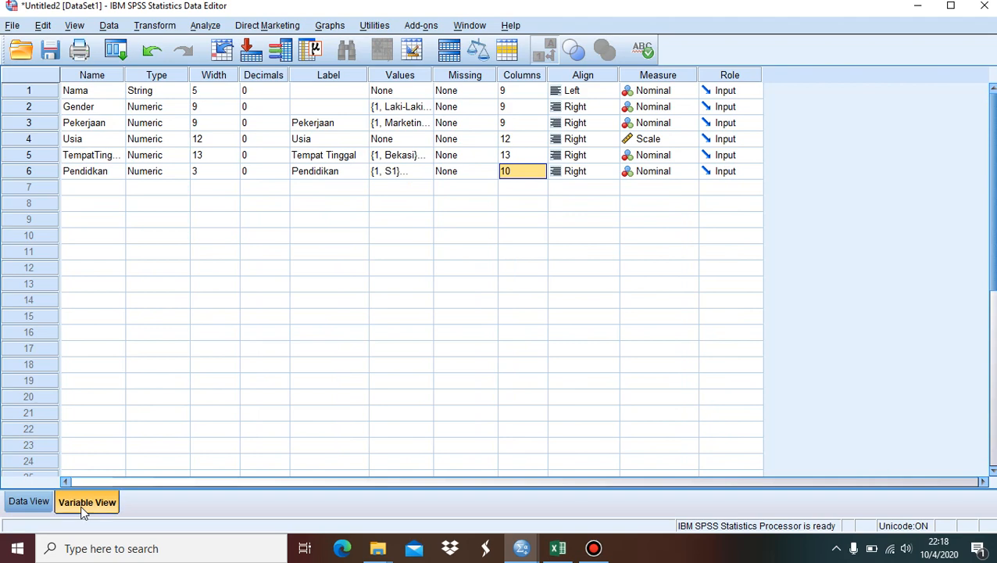
click(512, 171)
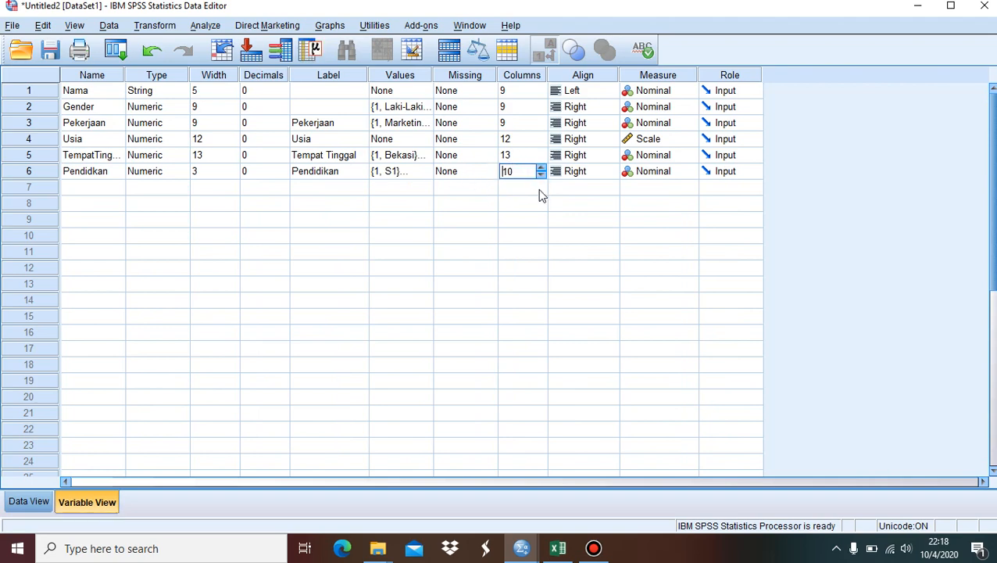
click(539, 190)
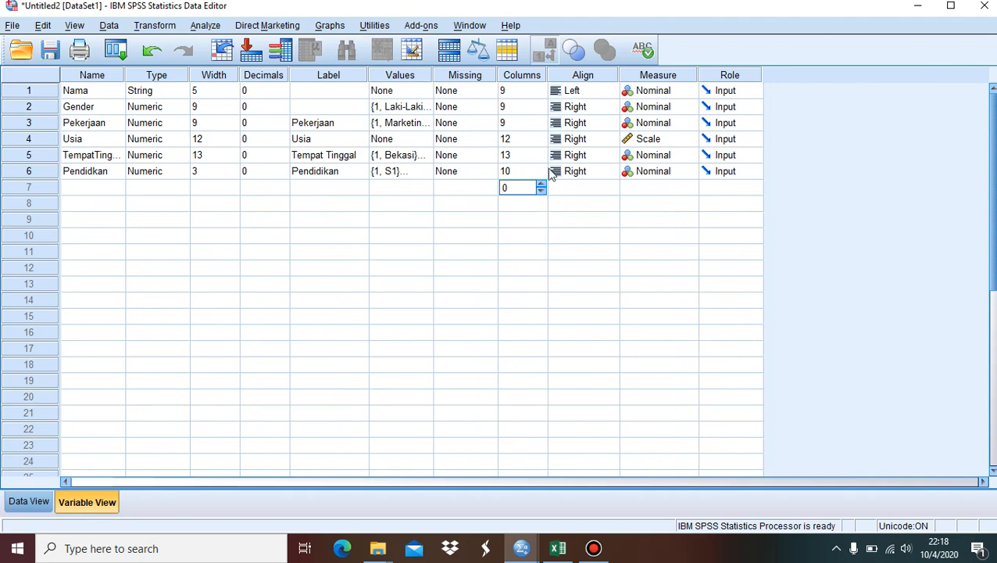
- Set the alignment of the Nama variable to Center and check its values in the data sheet
click(581, 95)
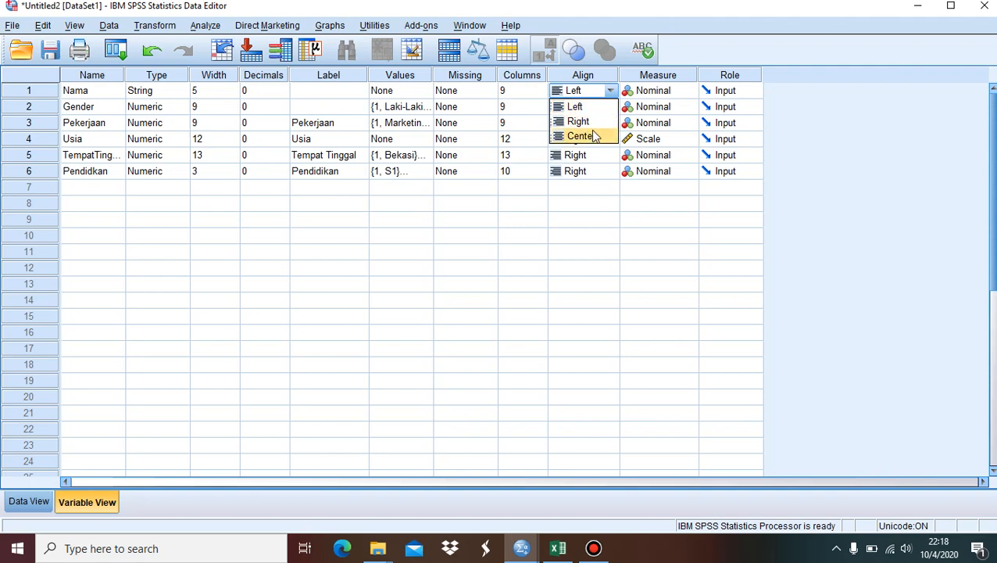
click(592, 136)
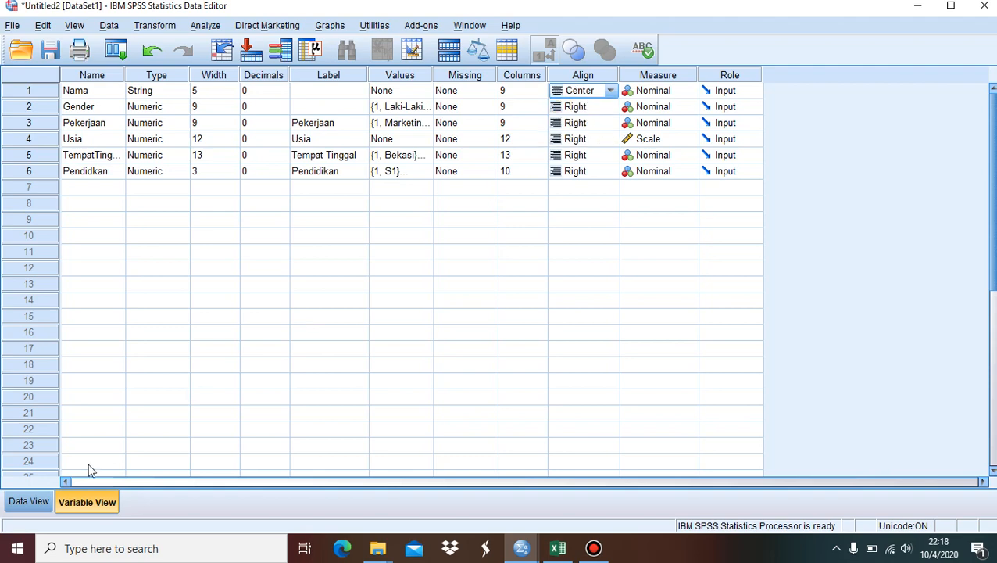
click(38, 500)
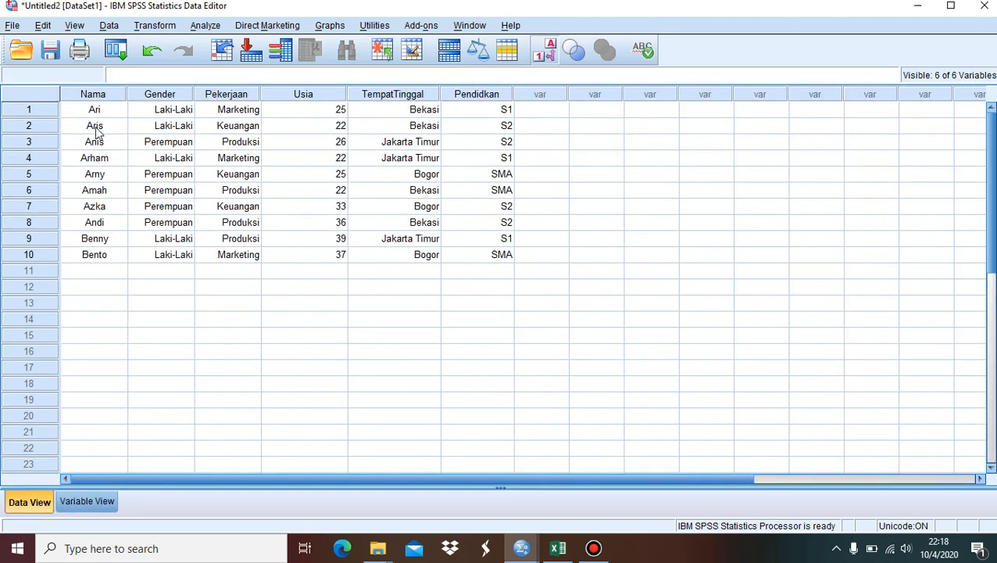
drag(95, 115, 119, 255)
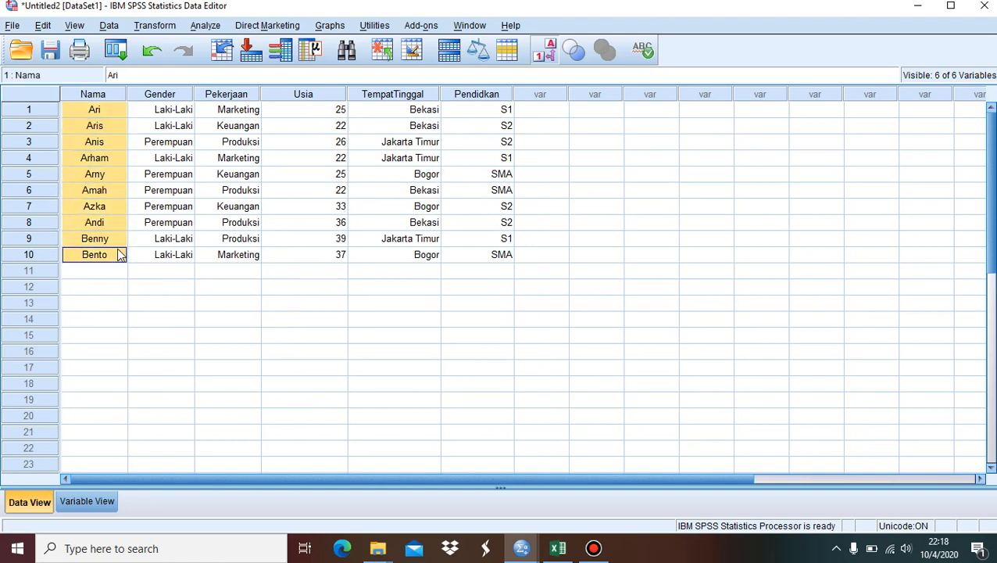
click(119, 274)
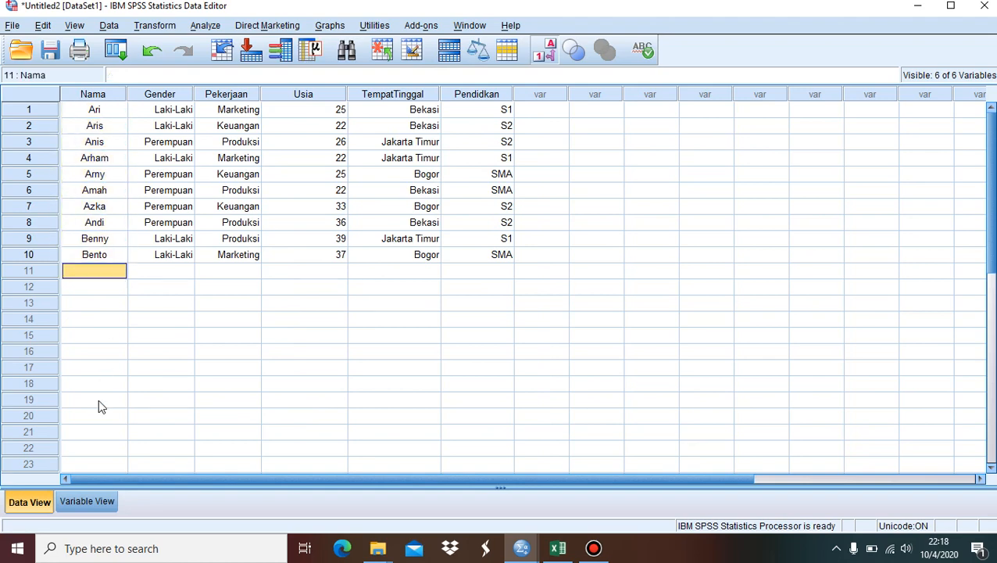
click(102, 501)
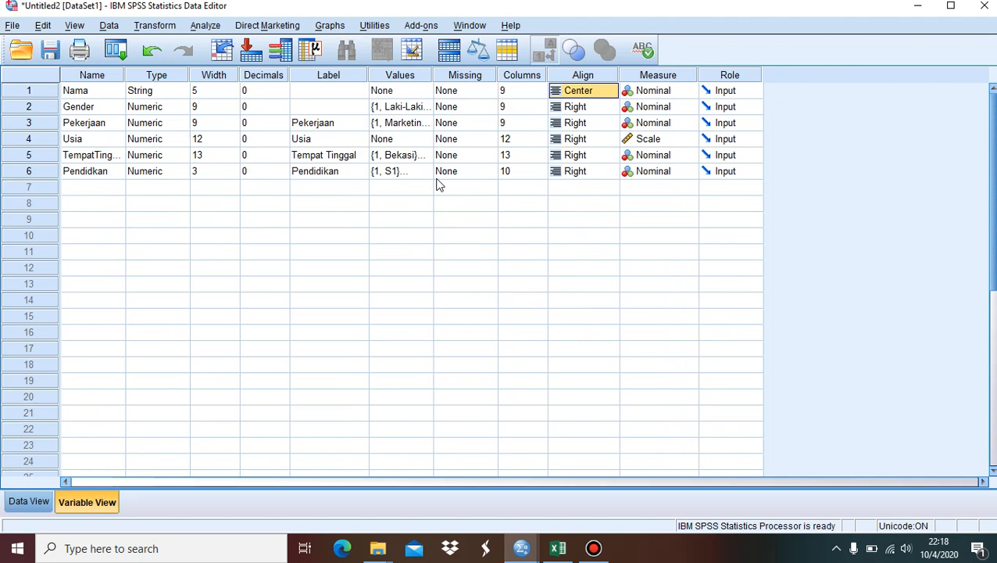
- Set the alignment of the Usia variable to Left and check its values in the data sheet
click(587, 140)
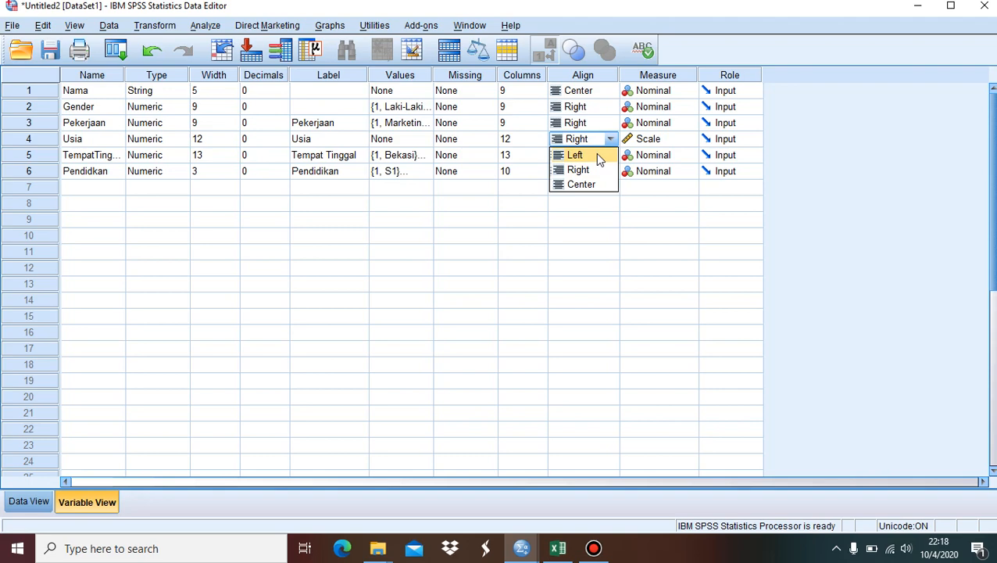
click(595, 155)
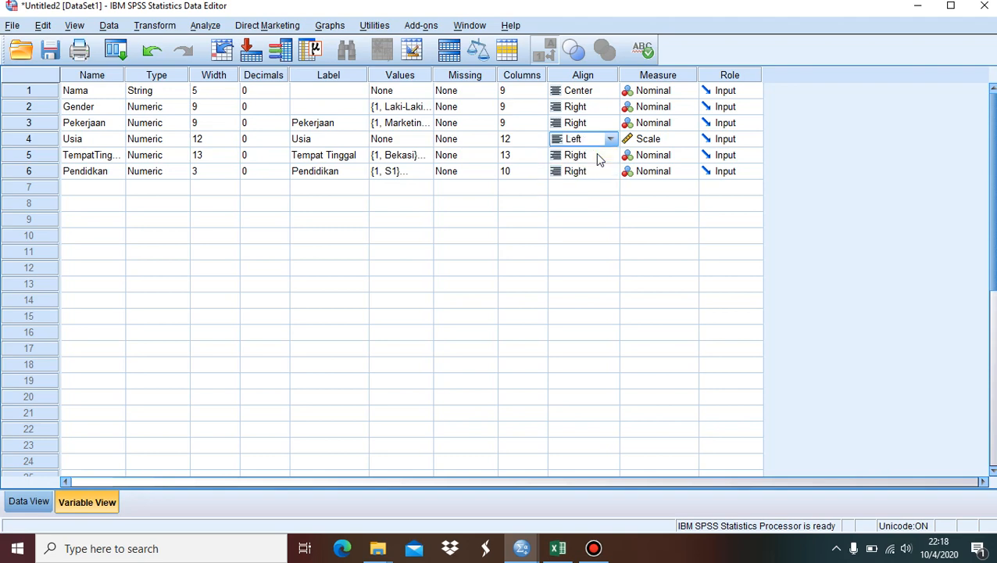
click(32, 502)
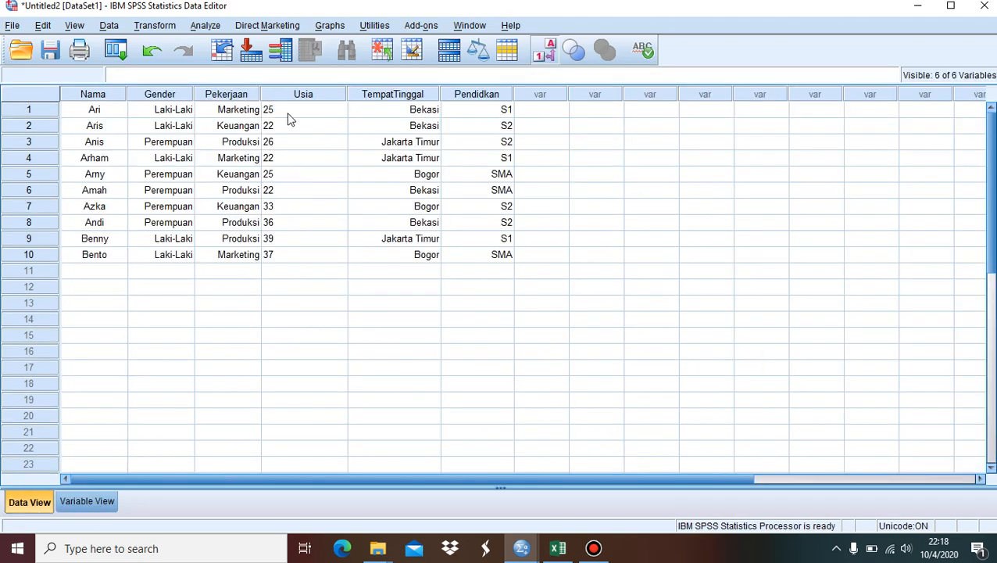
drag(286, 116, 307, 244)
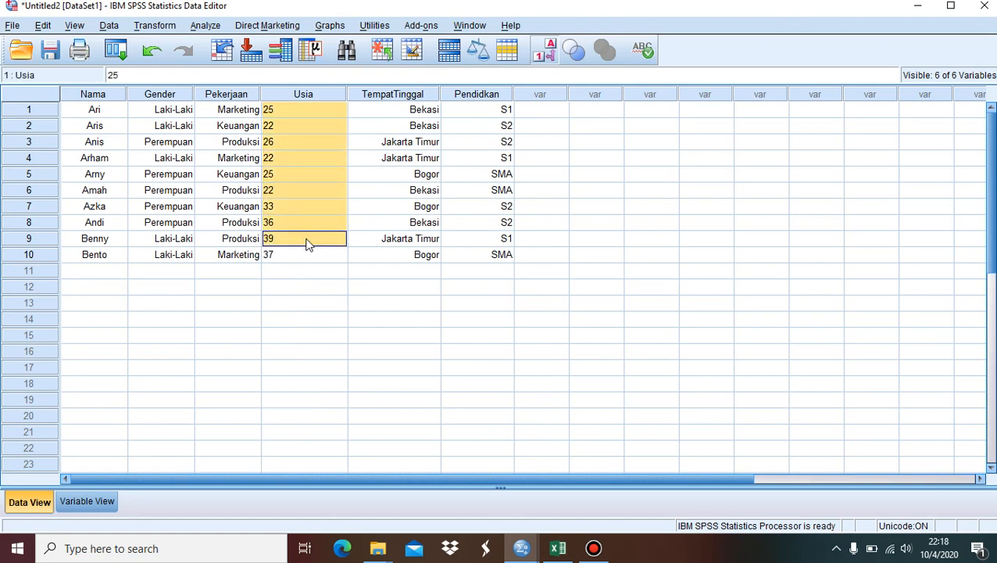
click(257, 289)
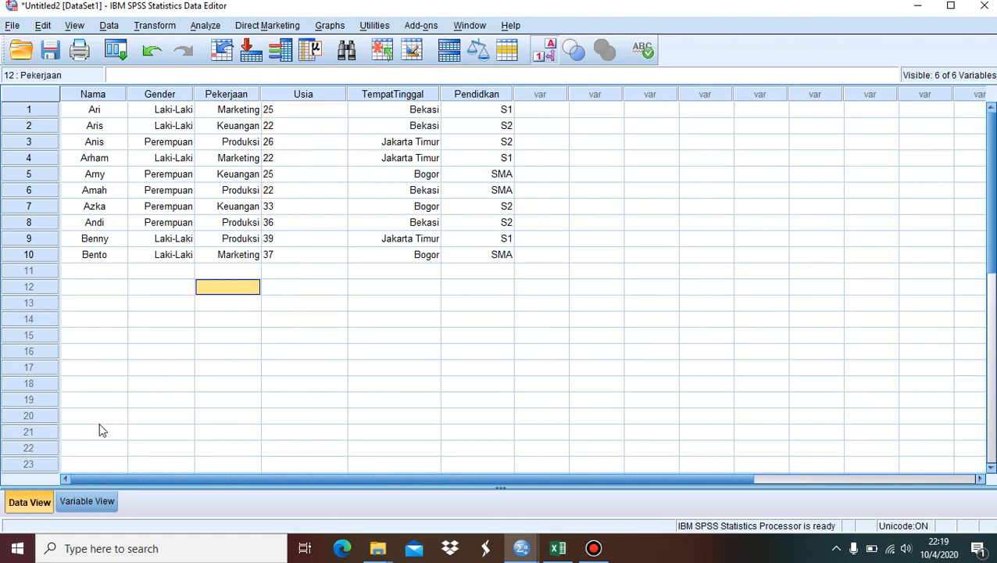
click(95, 501)
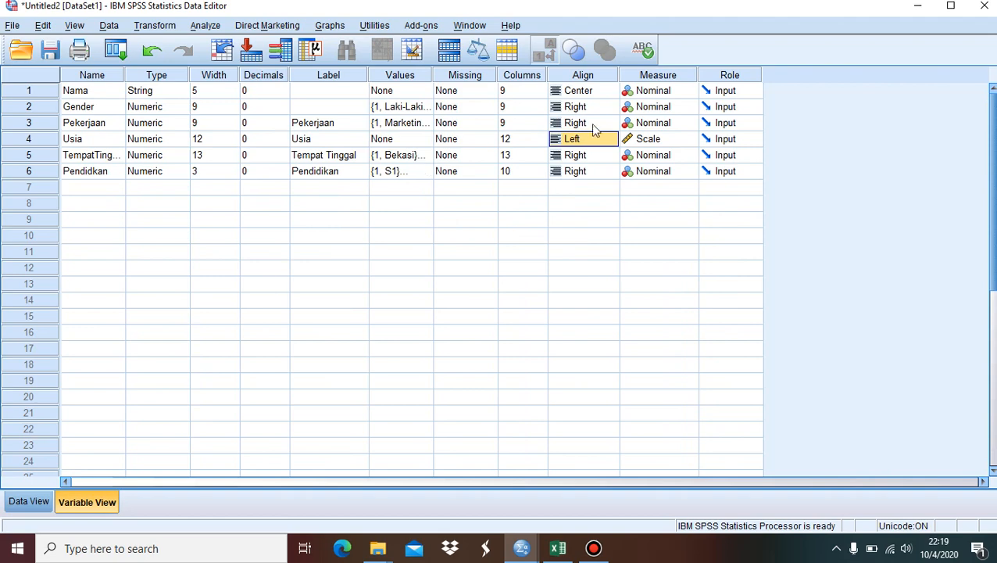
- Set the alignment of Usia back to Right and of Nama back to Left
click(614, 203)
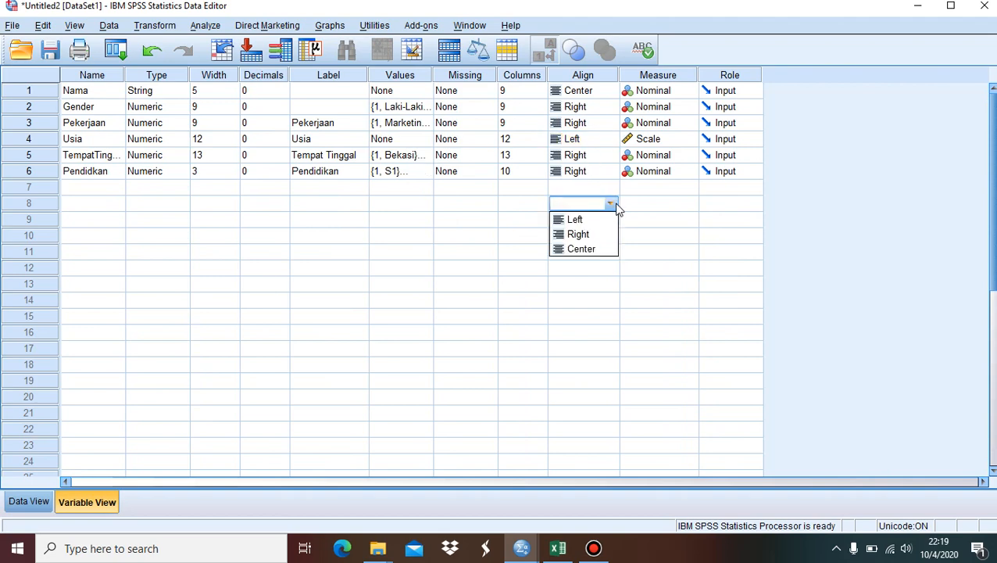
click(590, 133)
click(610, 140)
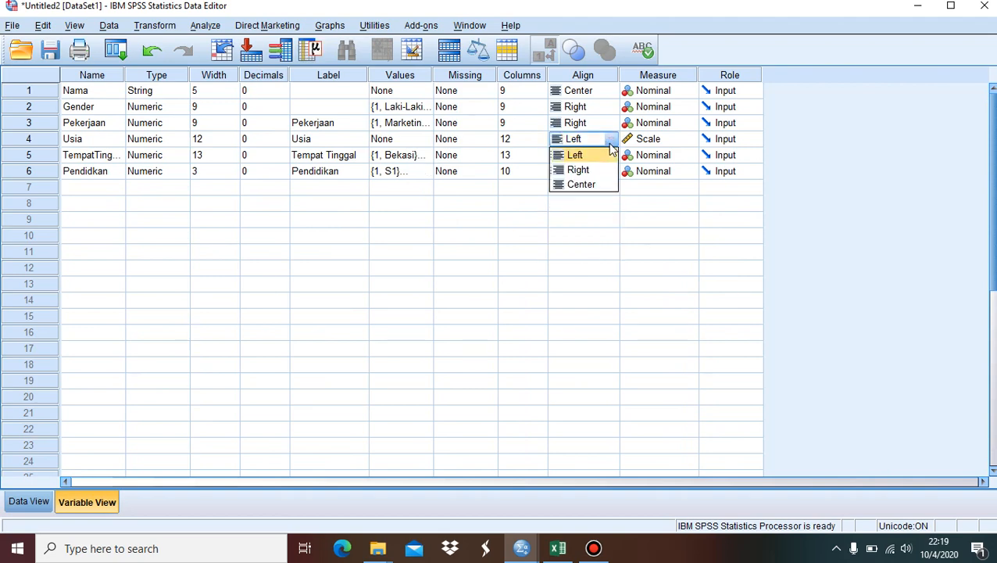
click(579, 169)
click(609, 91)
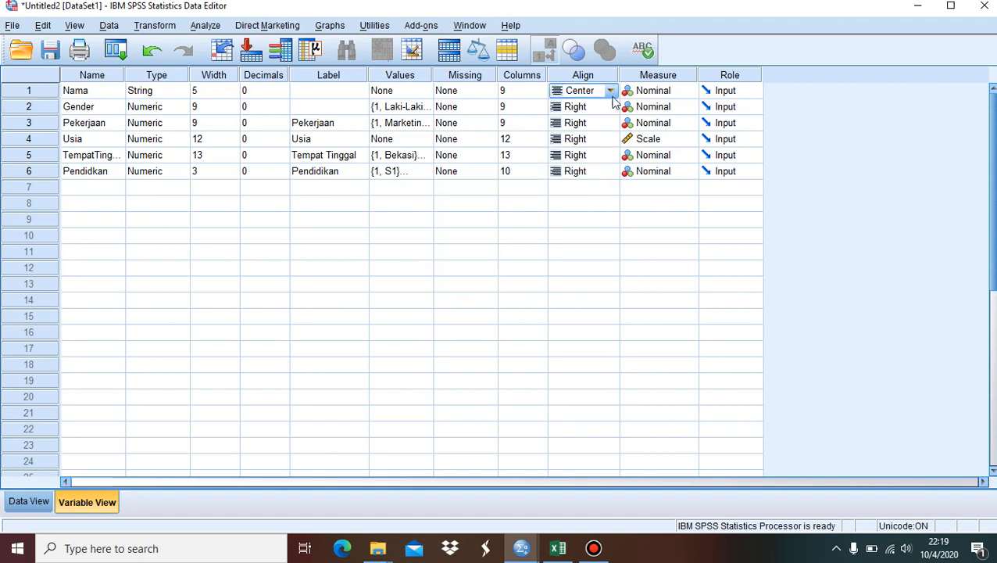
click(611, 92)
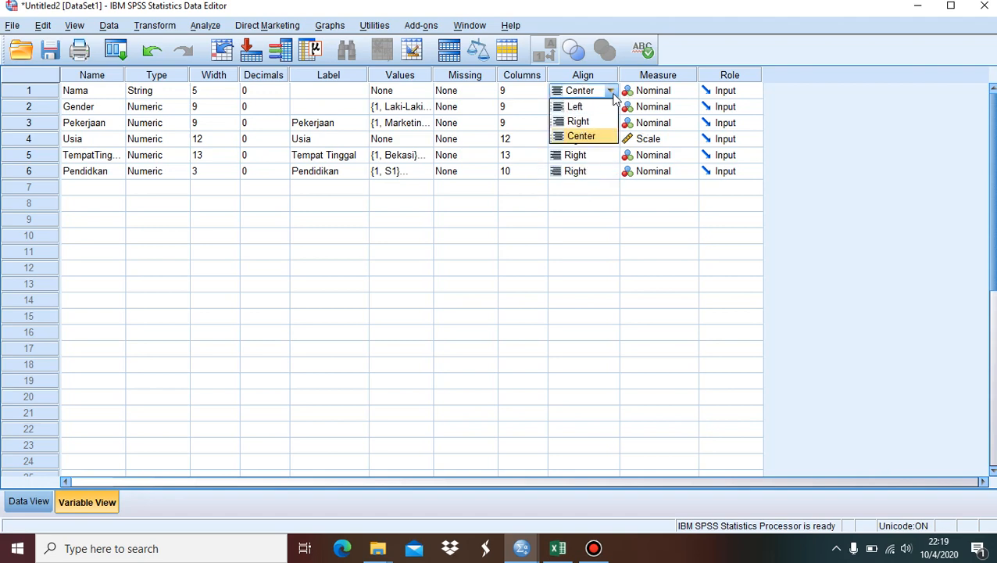
click(592, 105)
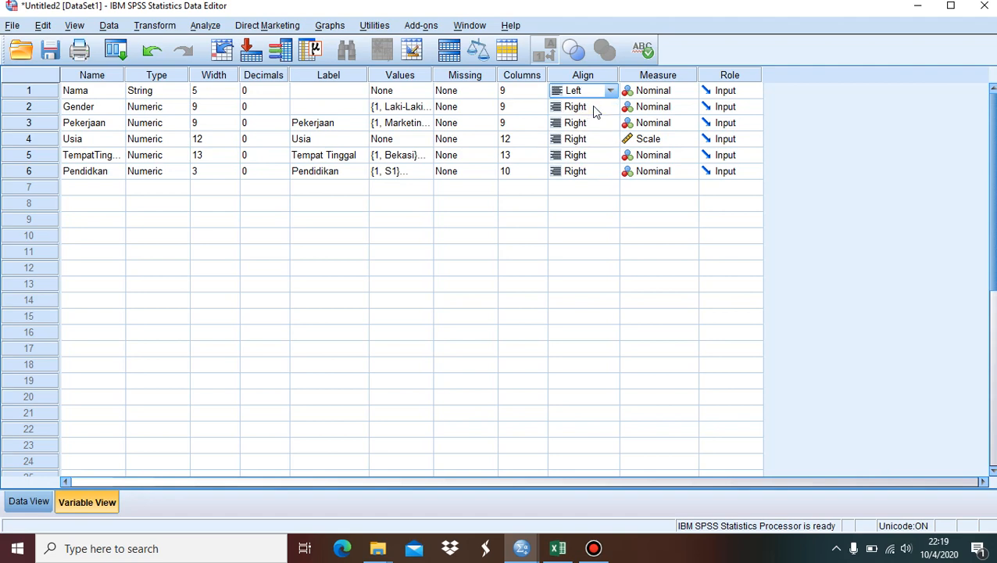
- Review the data type of the Nama variable and set its measurement level to Ordinal
click(656, 92)
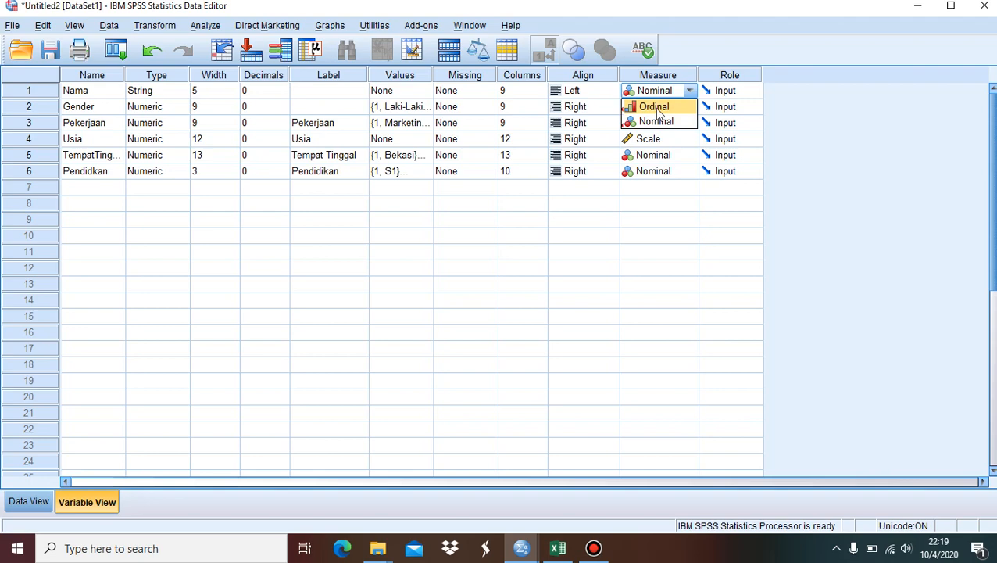
click(167, 92)
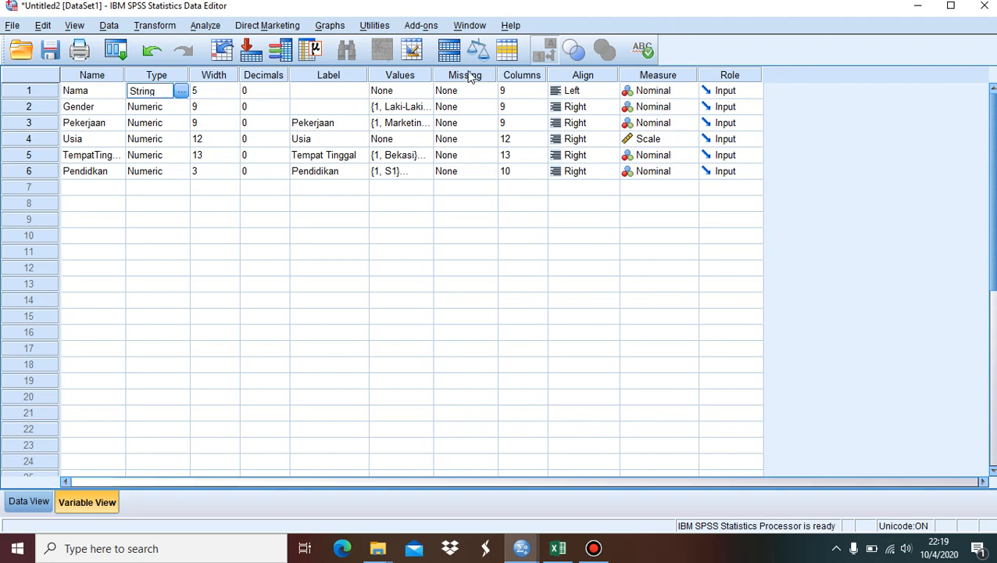
click(672, 97)
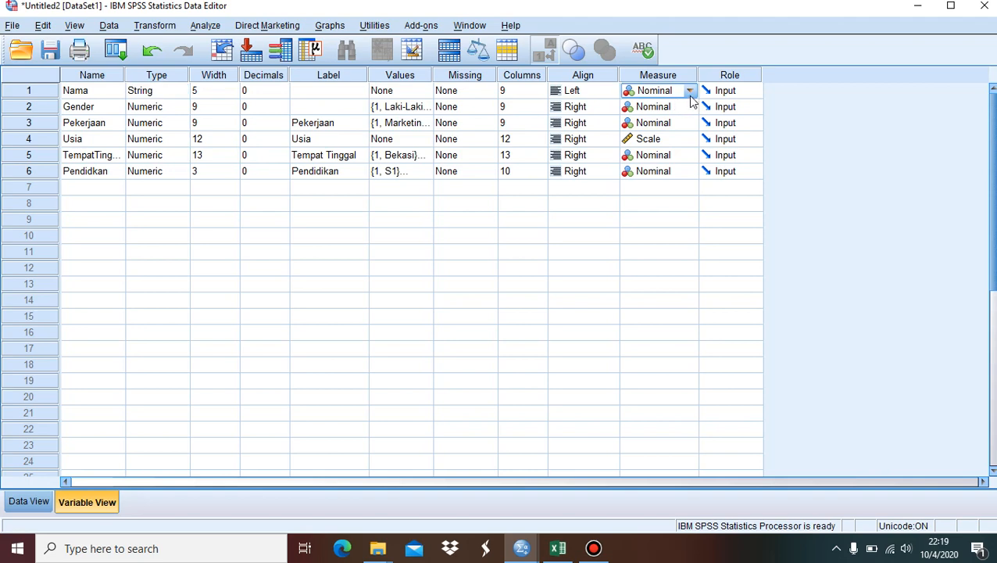
click(689, 93)
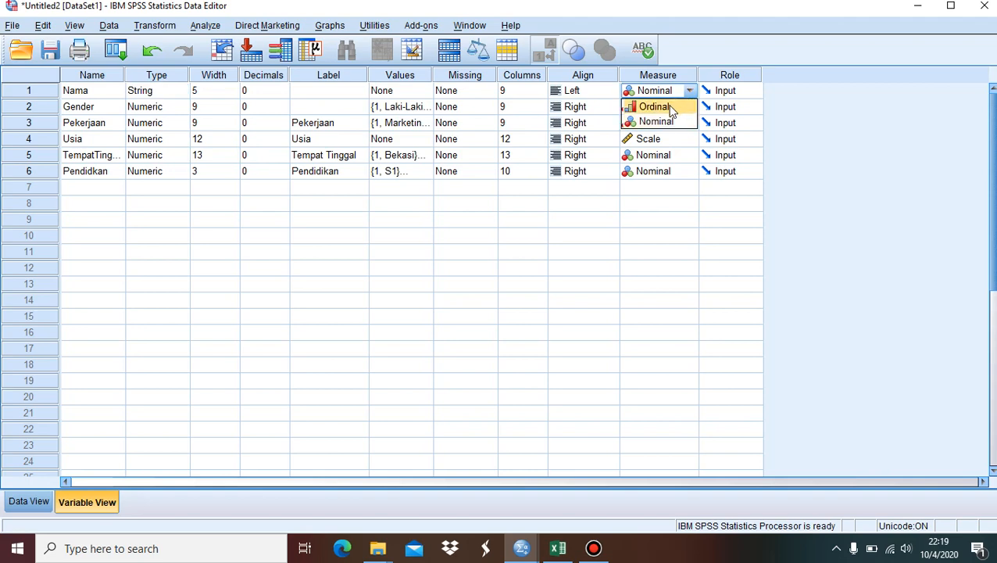
click(670, 110)
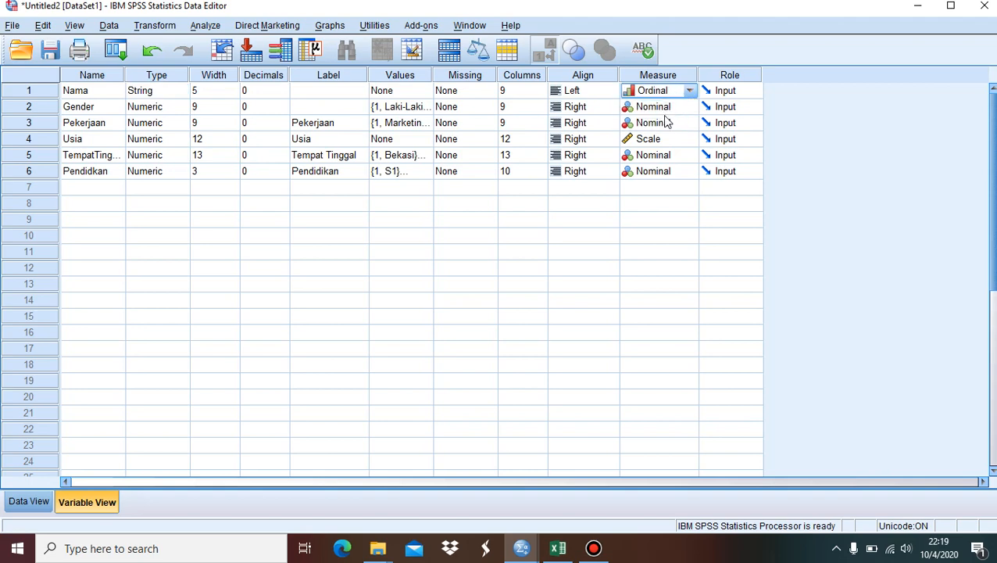
- Choose Scale as the measurement level of the Usia variable and Nominal as that of Nama
click(159, 142)
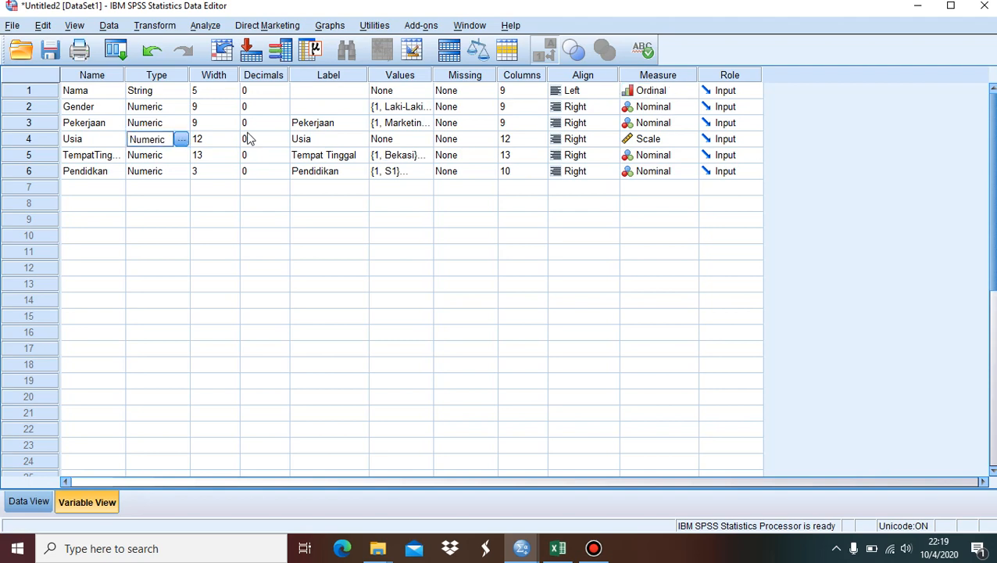
click(677, 146)
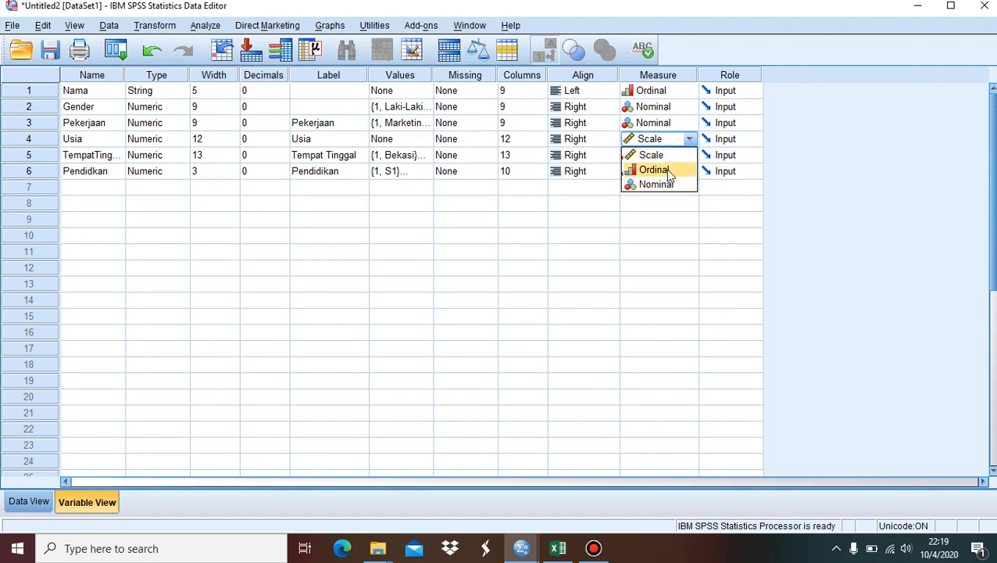
click(664, 157)
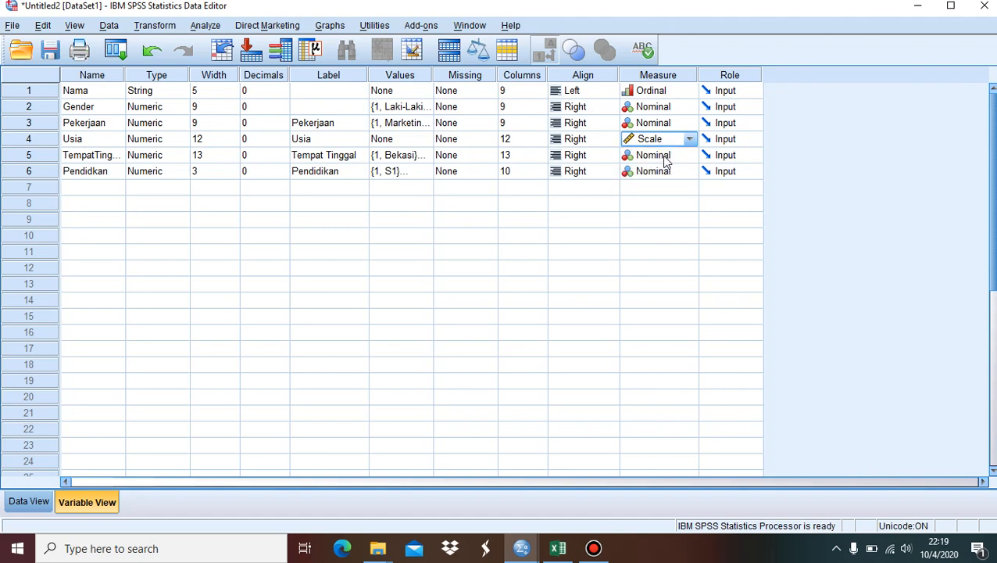
click(663, 93)
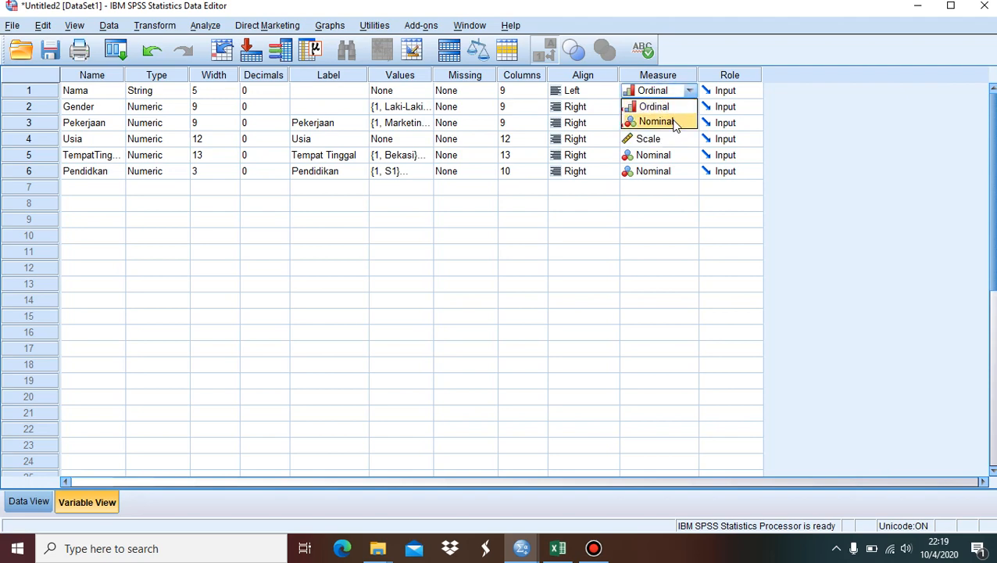
click(663, 122)
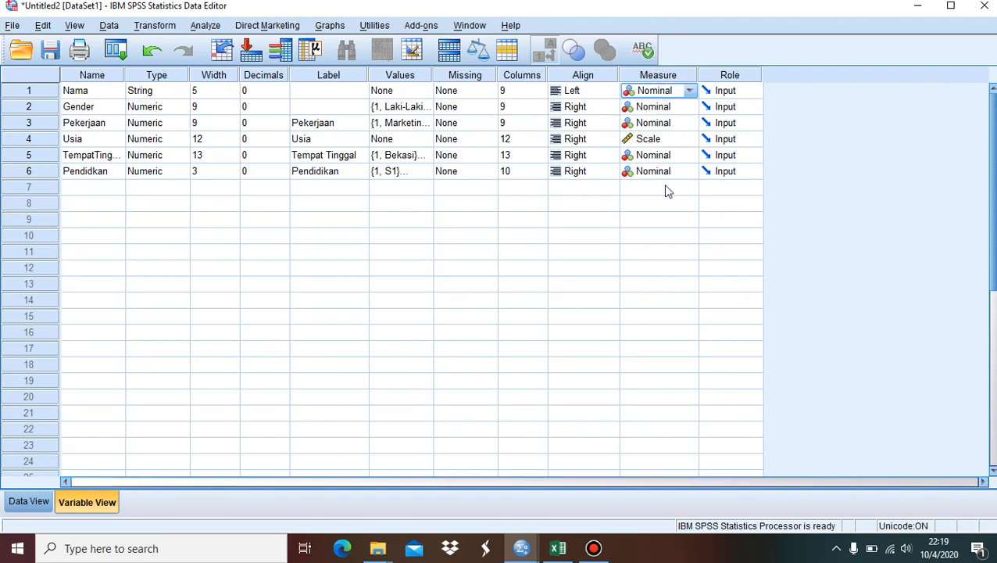
click(534, 250)
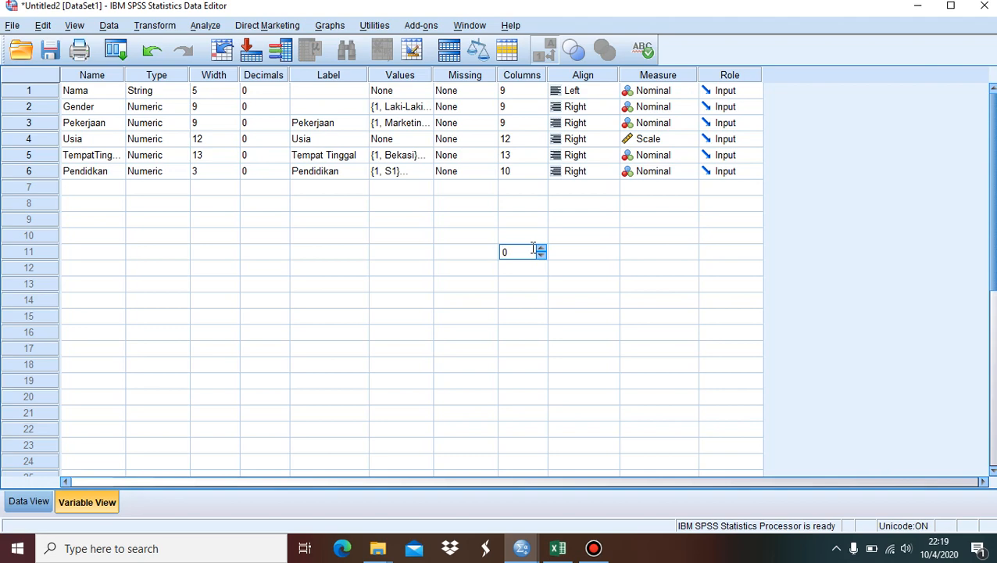
- Review the data sheet values of the variables from Gender through Pendidkan
click(30, 502)
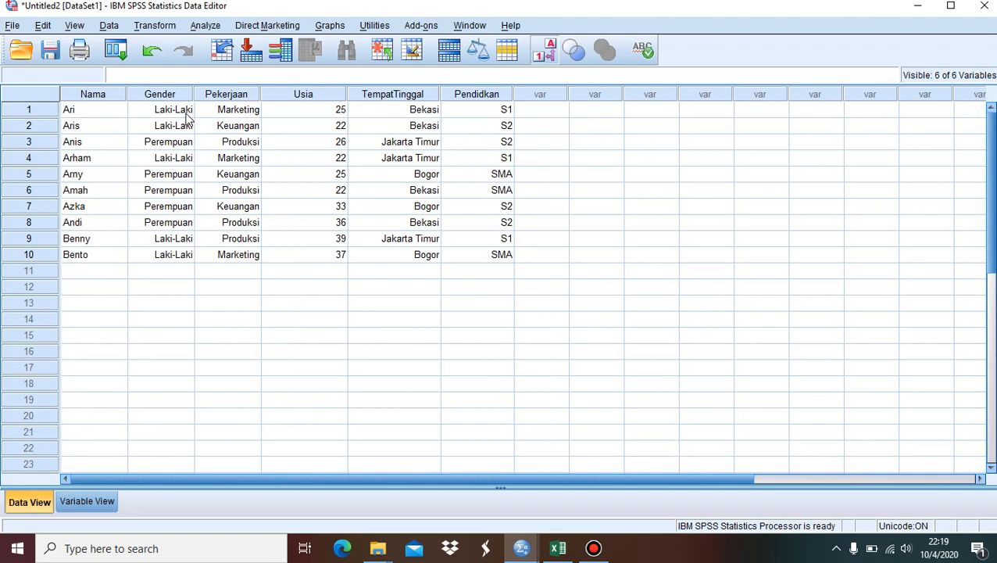
drag(185, 114, 328, 176)
drag(395, 200, 470, 285)
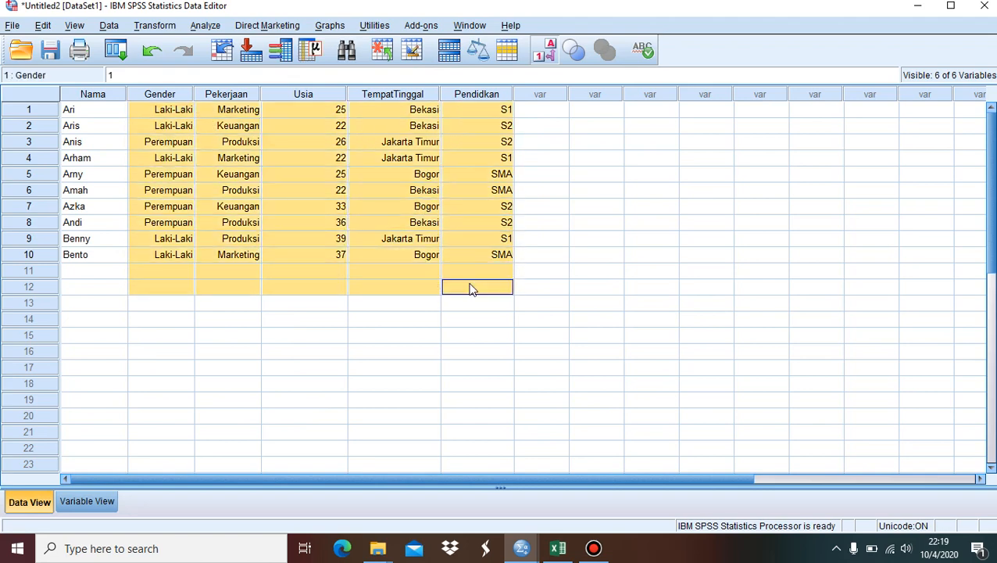
click(405, 321)
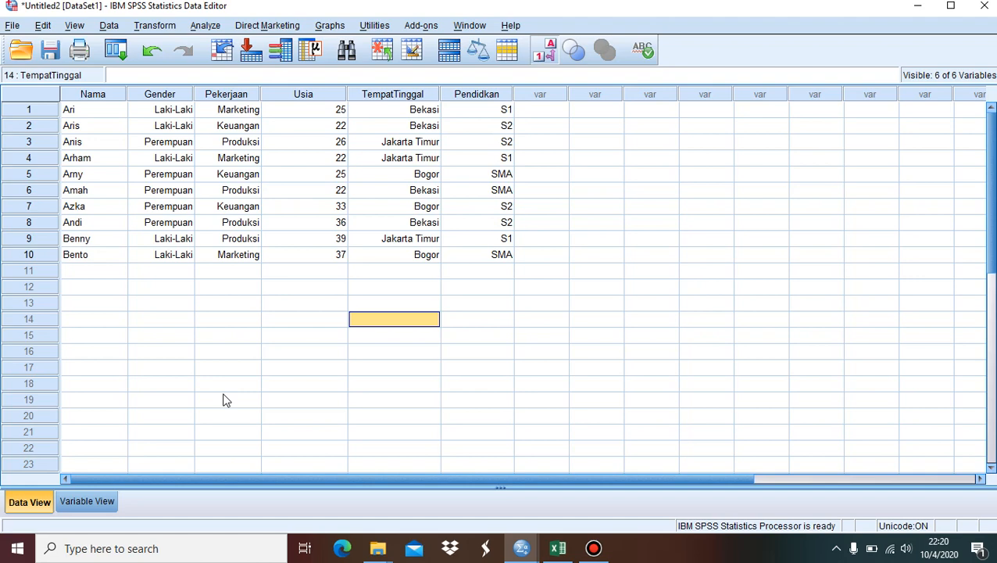
- Run a Descriptives analysis on the Pekerjaan and Pendidikan variables
click(206, 26)
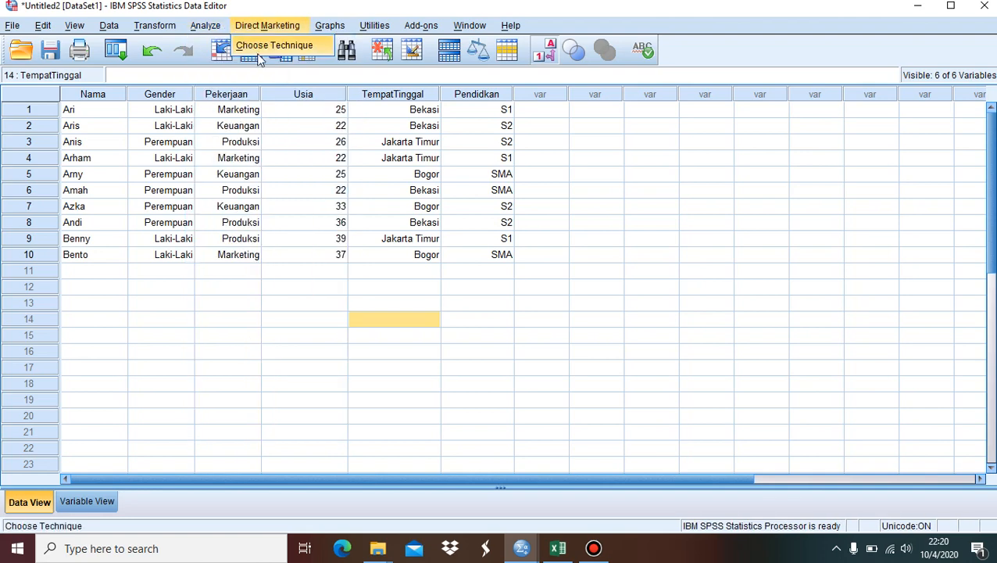
mouse_move(220, 50)
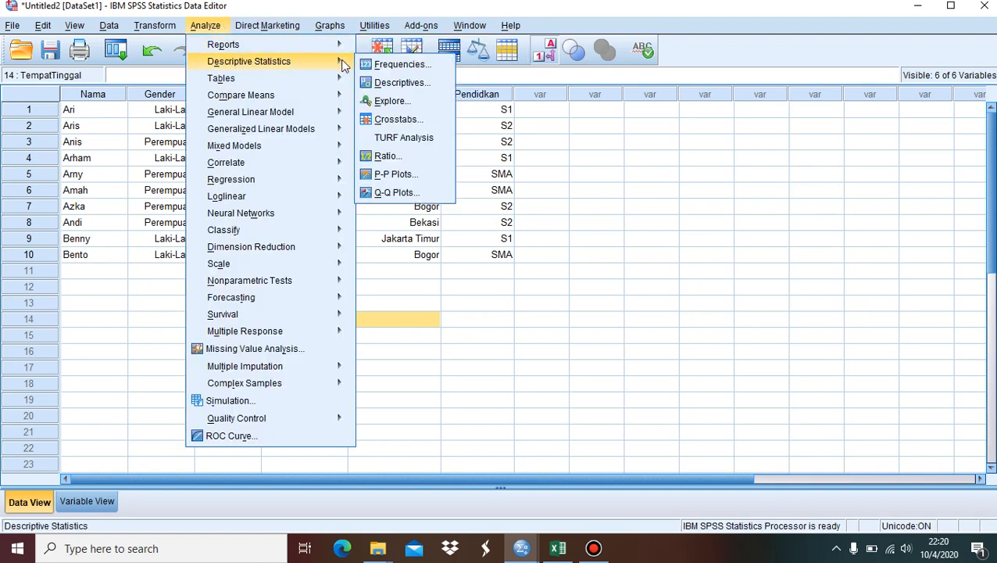
click(385, 86)
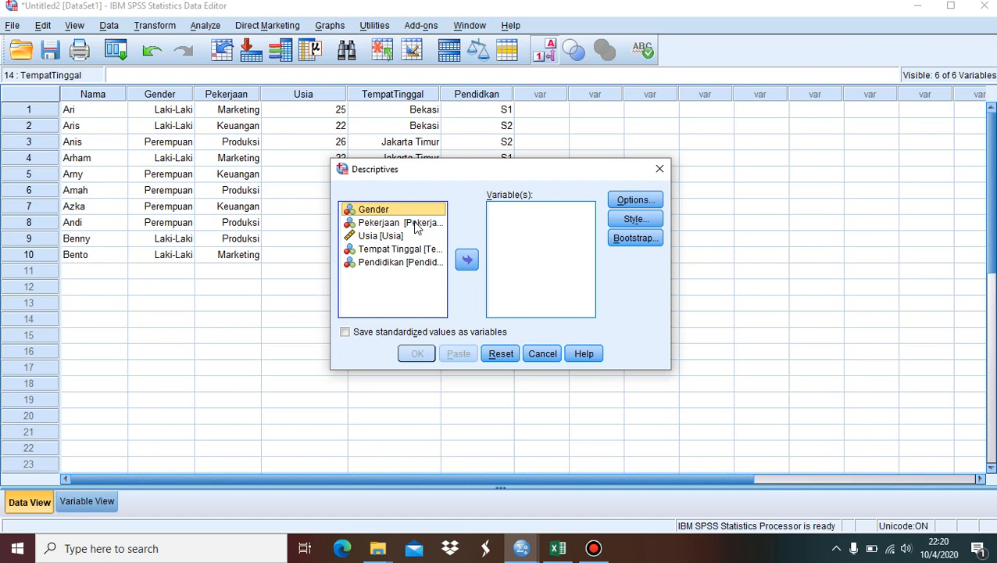
click(416, 224)
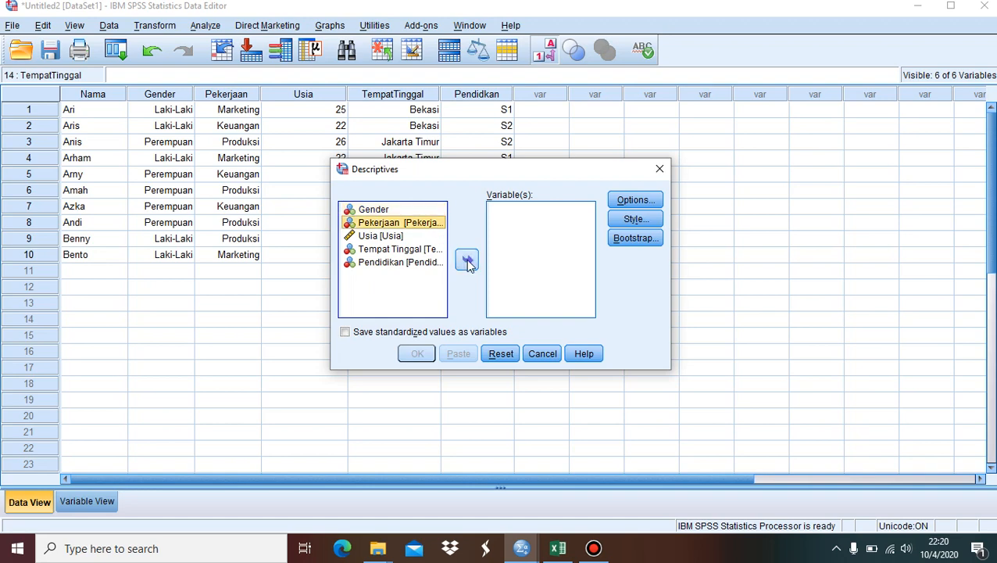
click(468, 261)
click(430, 251)
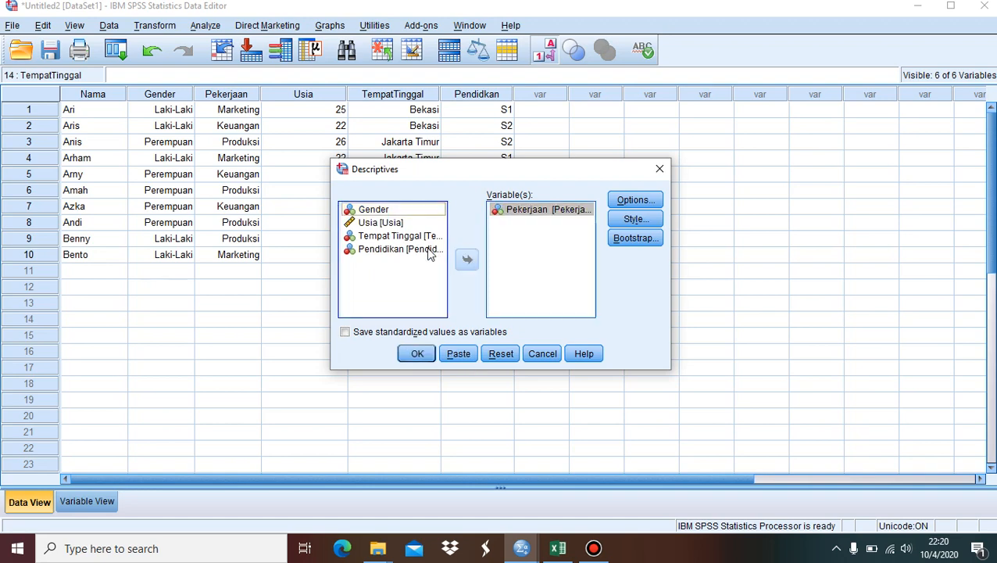
click(467, 262)
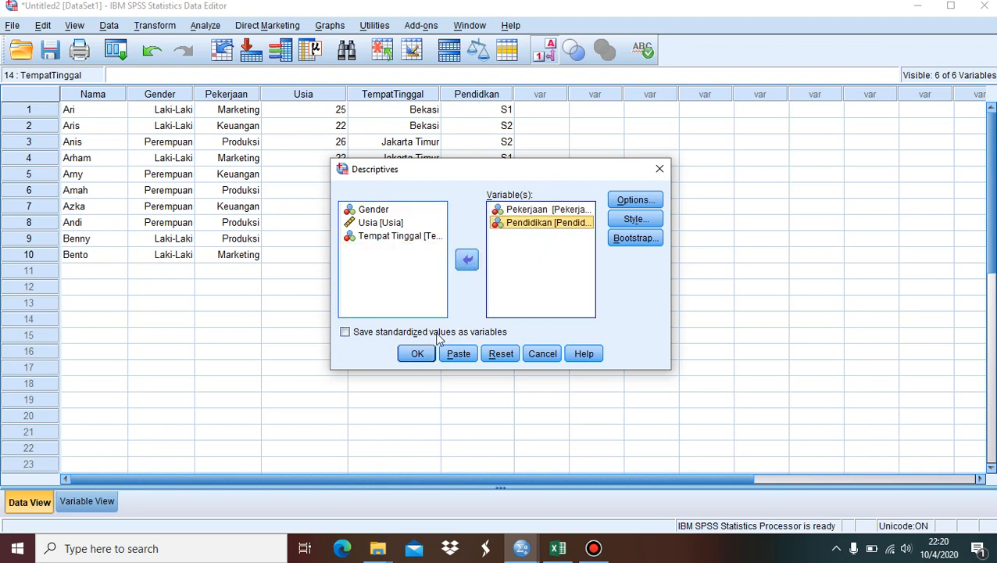
click(416, 354)
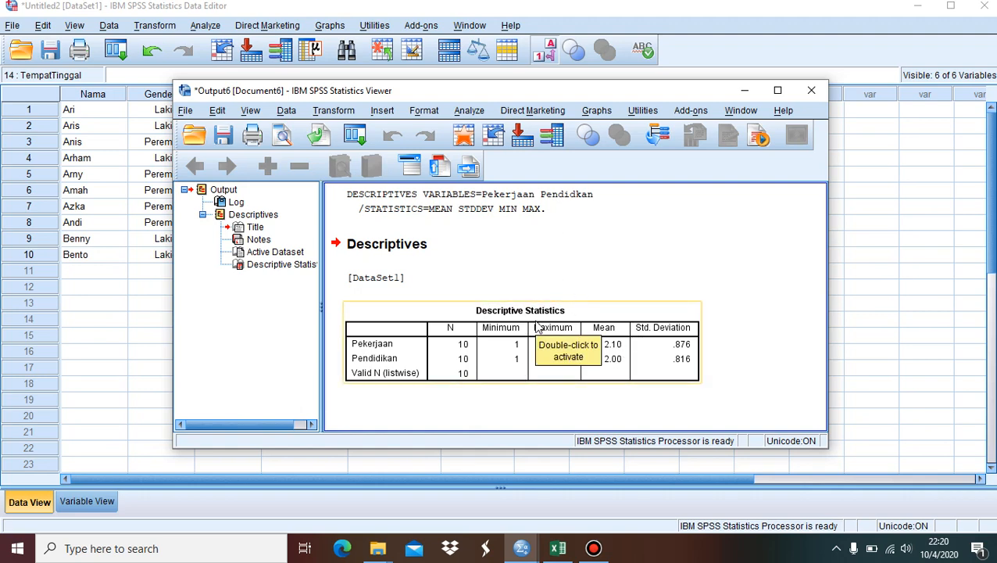
- Export all of the output as a Word/RTF document named StatistikaBisnis.doc in the Documents folder
click(186, 111)
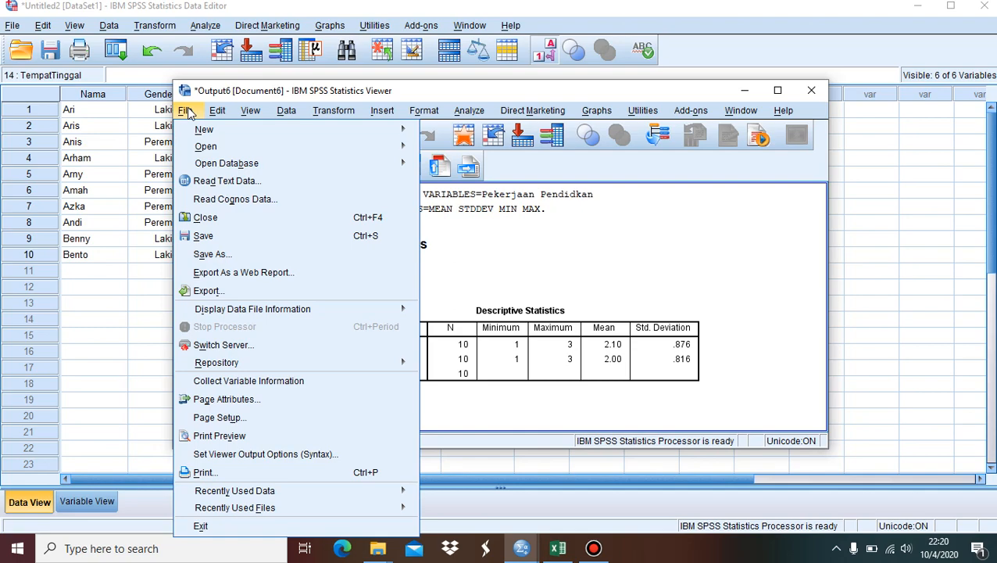
click(234, 292)
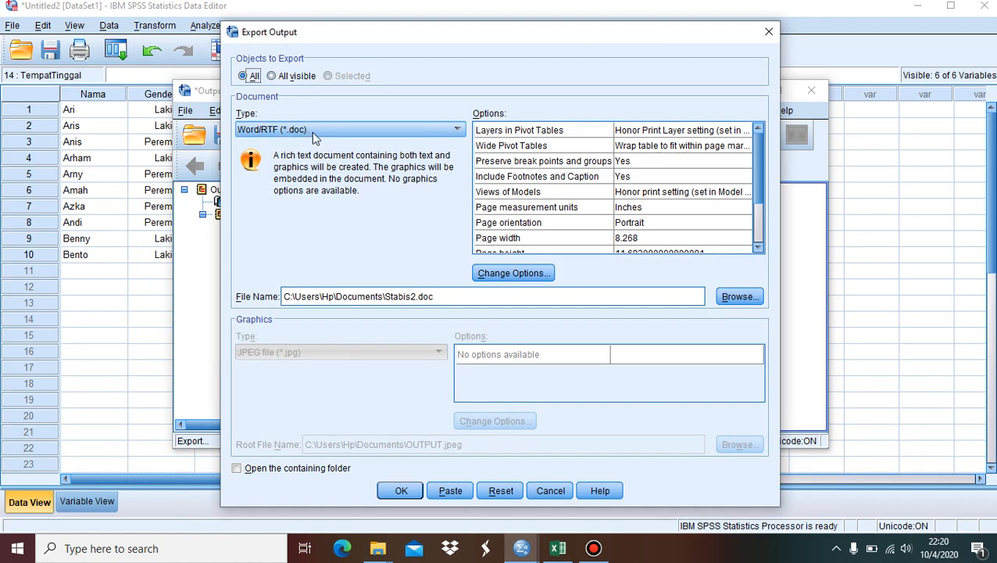
click(417, 297)
click(417, 297)
key(BackSpace)
key(BackSpace)
key(BackSpace)
key(BackSpace)
text(T)
key(BackSpace)
key(BackSpace)
text(atistika)
key(BackSpace)
text(Bism)
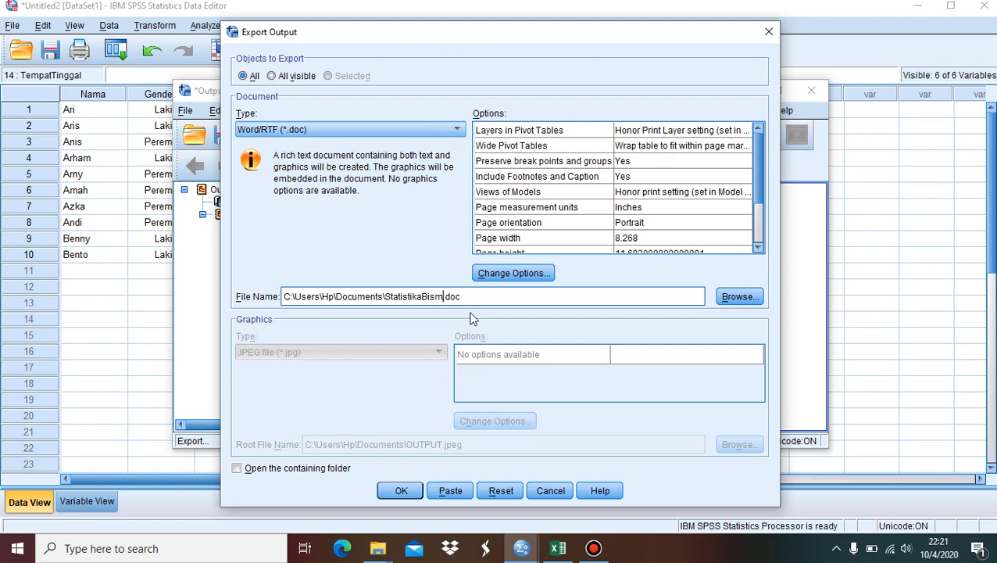
key(BackSpace)
text(nis)
click(528, 299)
click(400, 492)
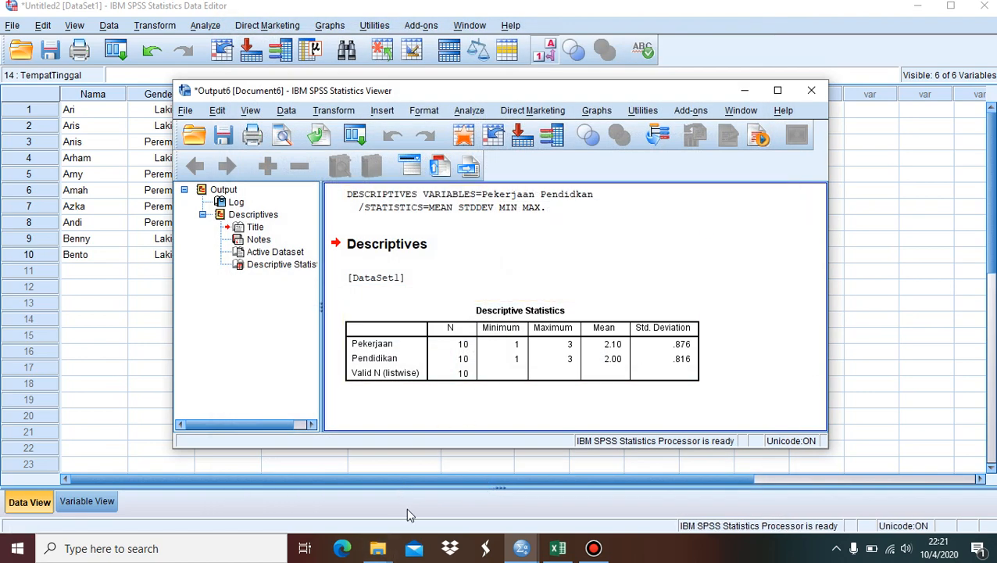
- Open the exported StatistikaBisnis file from the Documents folder in Word and review its Descriptive Statistics table
click(378, 548)
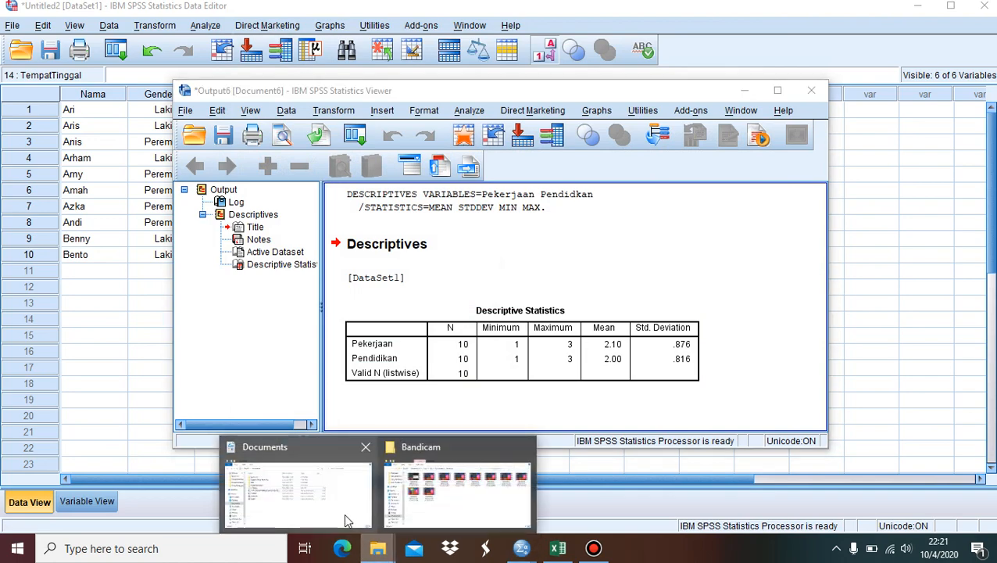
click(348, 521)
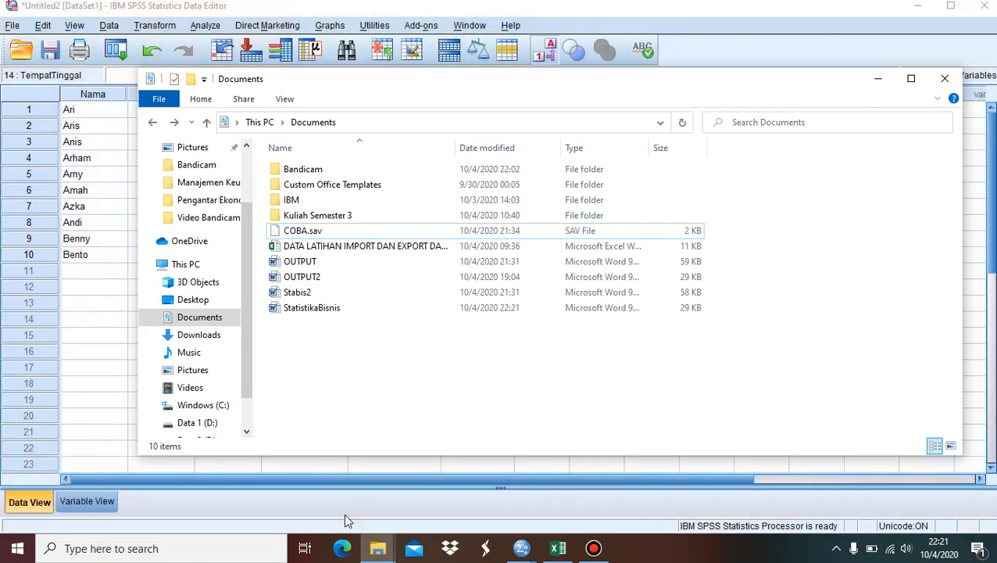
double_click(323, 309)
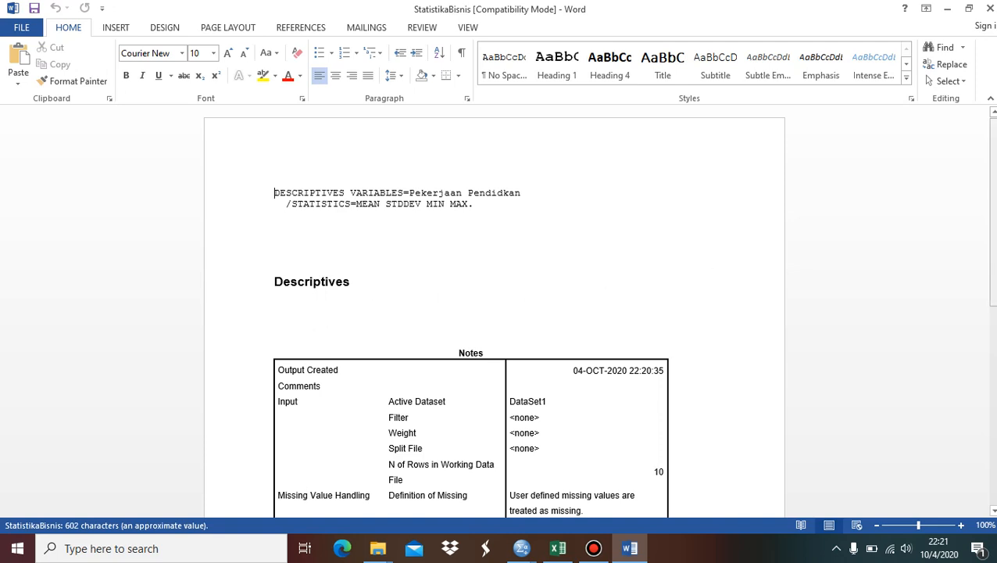
scroll(352, 296, down, 10)
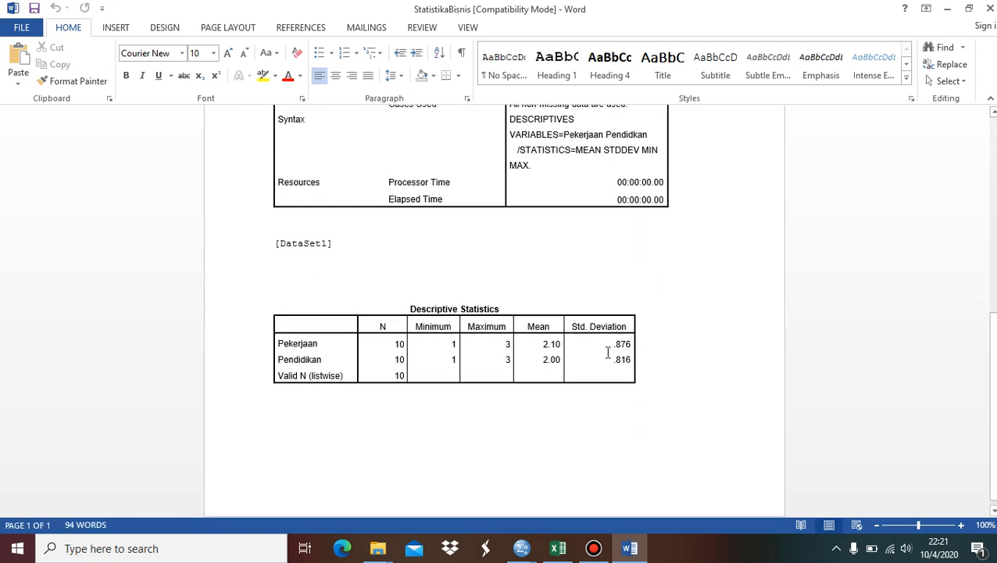
click(444, 325)
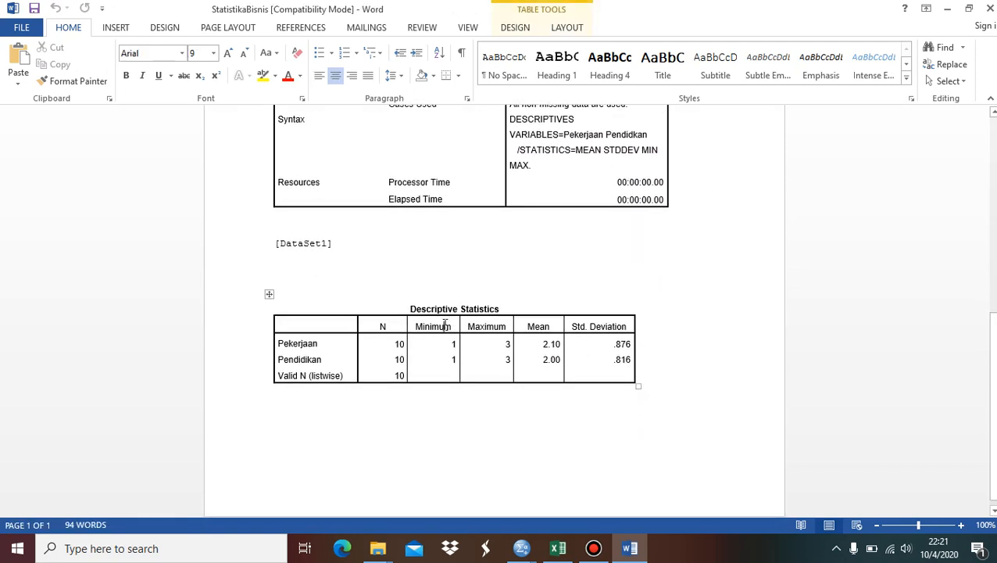
click(410, 309)
click(669, 368)
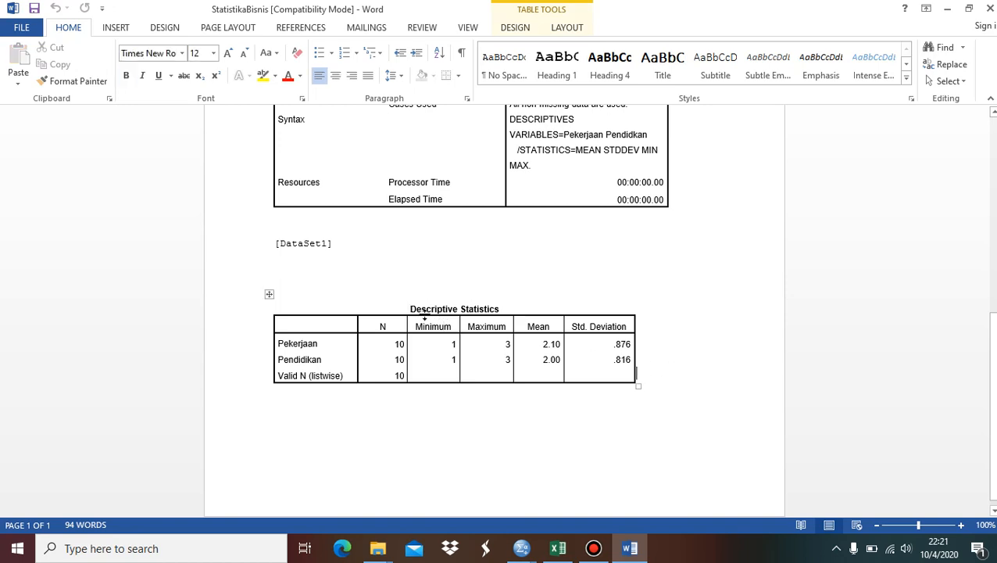
- Delete everything above the Descriptive Statistics table, from the DESCRIPTIVES syntax line through the [DataSet1] line
click(346, 244)
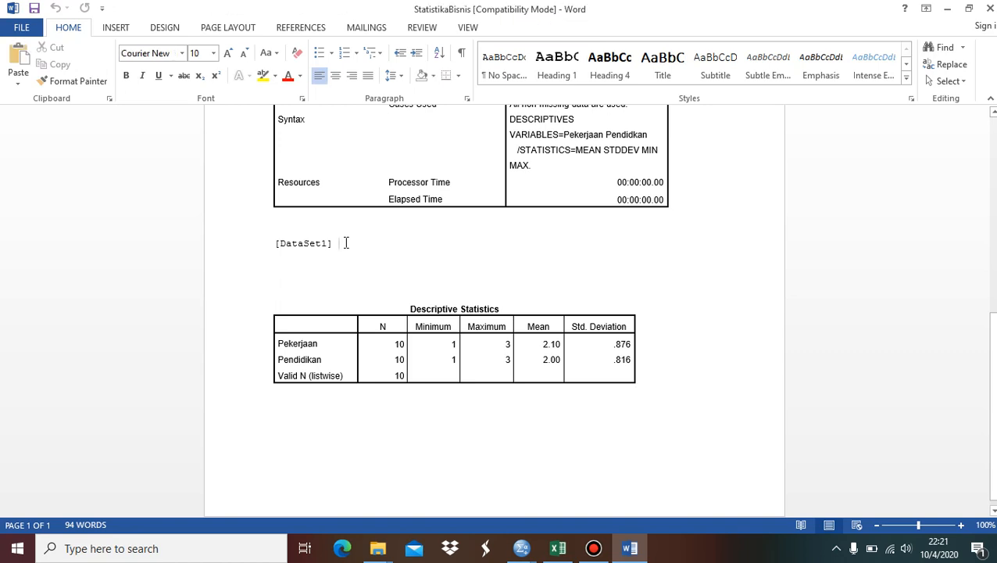
drag(347, 243, 272, 192)
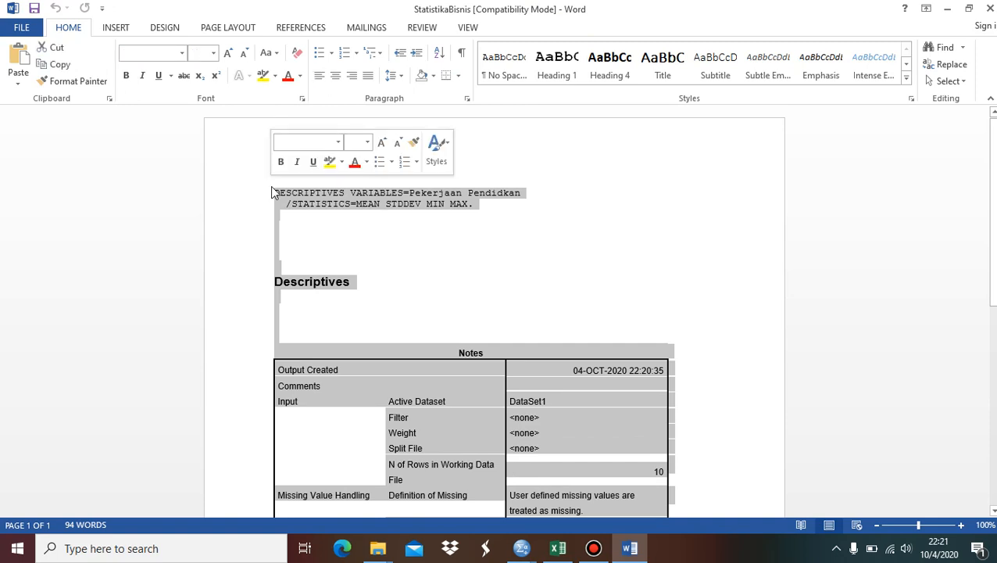
key(Delete)
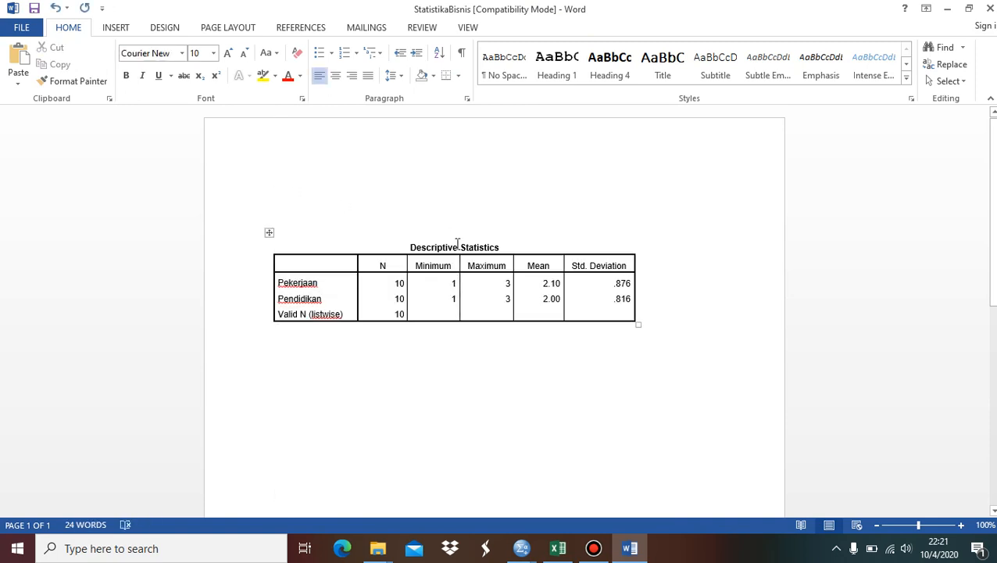
click(458, 243)
drag(404, 245, 598, 314)
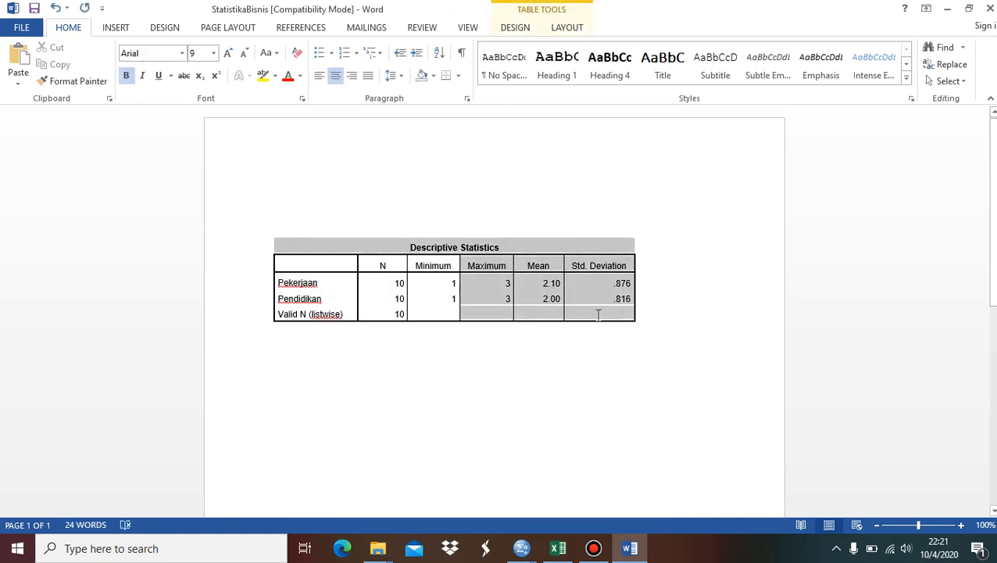
click(490, 181)
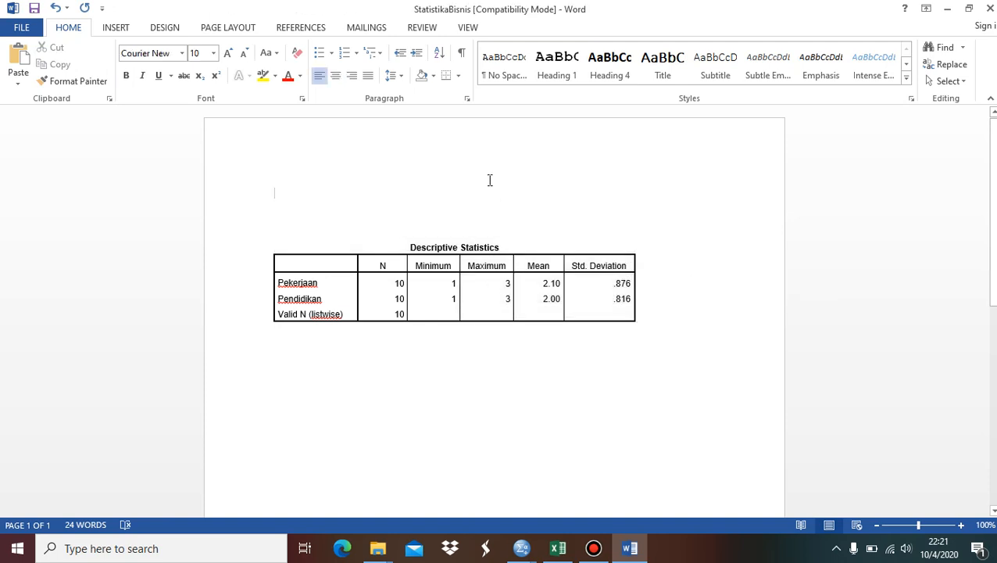